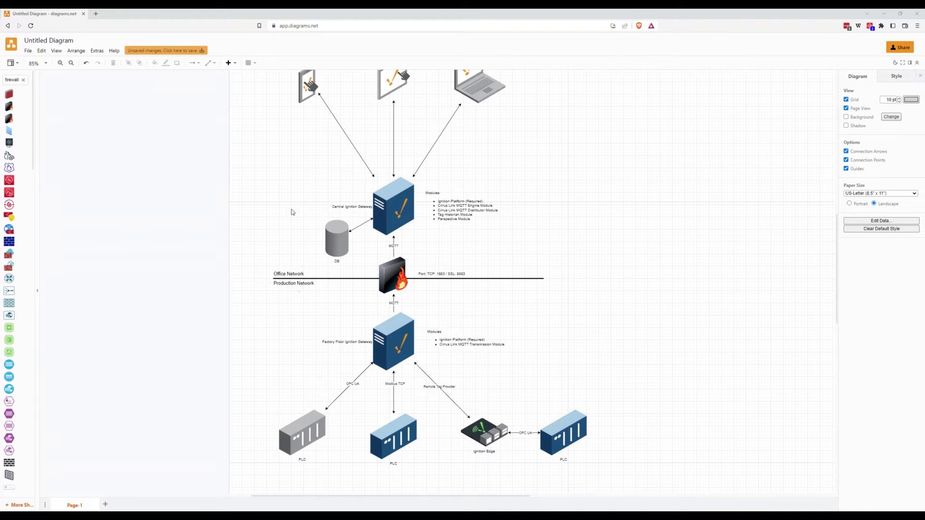
Step: Examine the production network part of the architecture diagram: PLCs, Ignition Edge, and the factory floor gateway with its modules
scroll(296, 322, "down", 2)
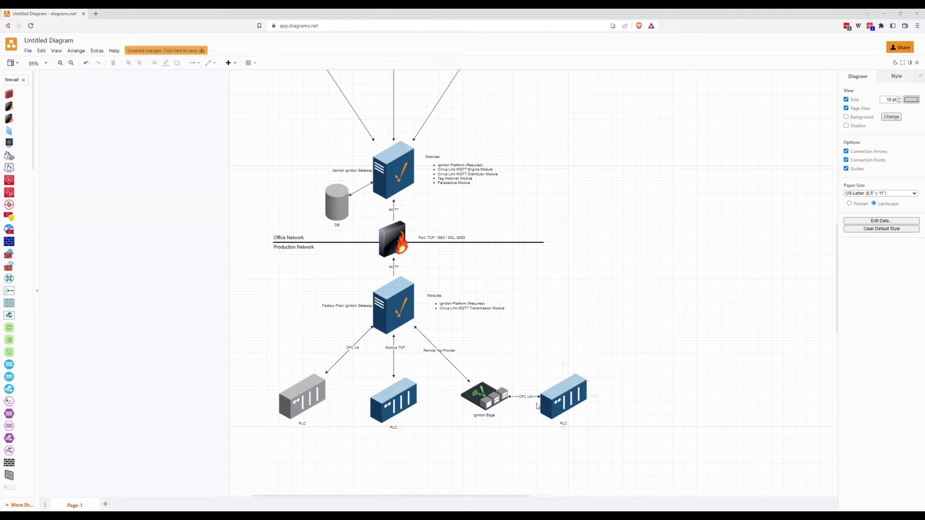
left_click(563, 388)
left_click(459, 346)
left_click(479, 308)
left_click(489, 303)
left_click(562, 301)
left_click(442, 304)
Step: Examine the central Ignition gateway, its module list and the connected Perspective sessions in the diagram
scroll(396, 288, "up", 3)
left_click(396, 308)
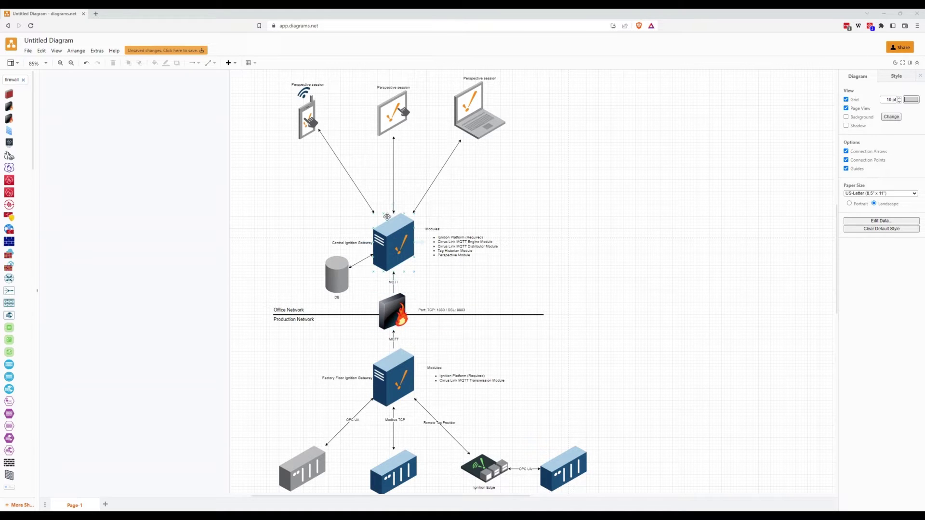
left_click(401, 231)
left_click(475, 234)
scroll(422, 262, "up", 1)
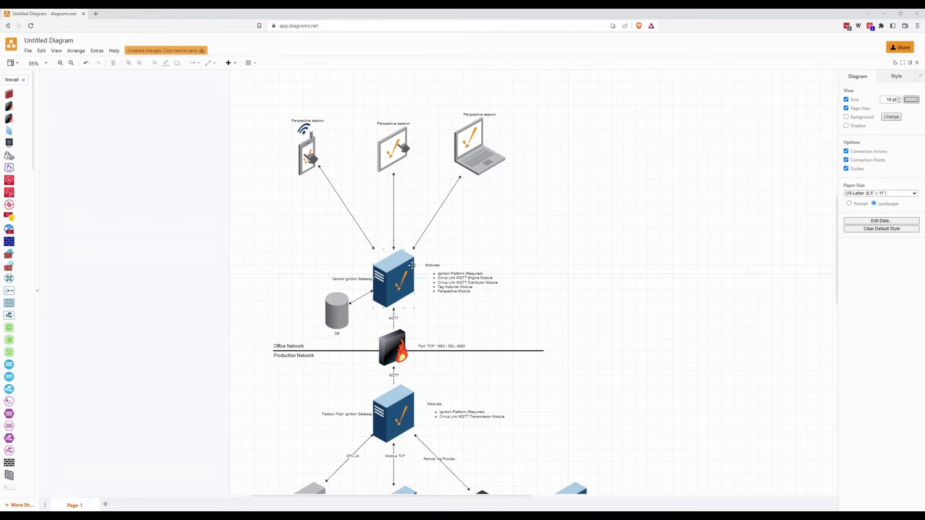
Step: Examine the firewall between the office and production networks and its port label in the diagram
scroll(412, 266, "down", 1)
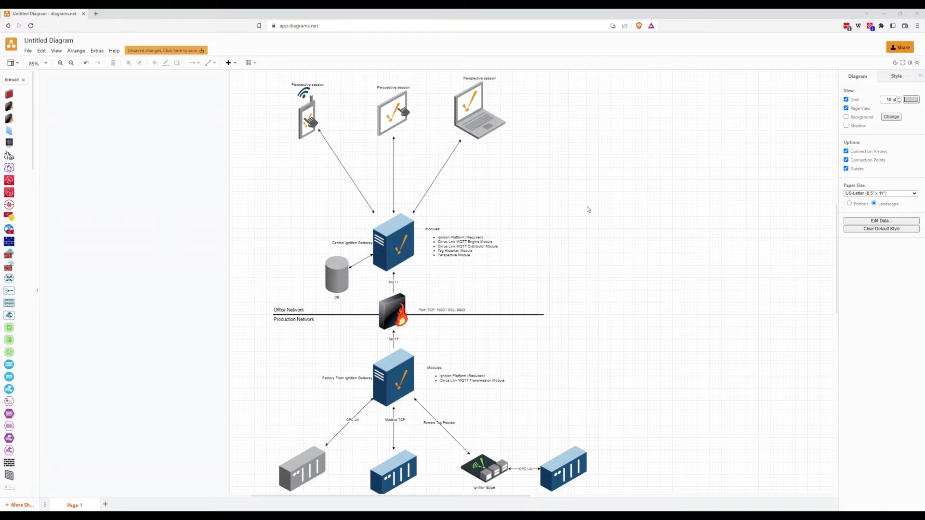
scroll(587, 209, "down", 1)
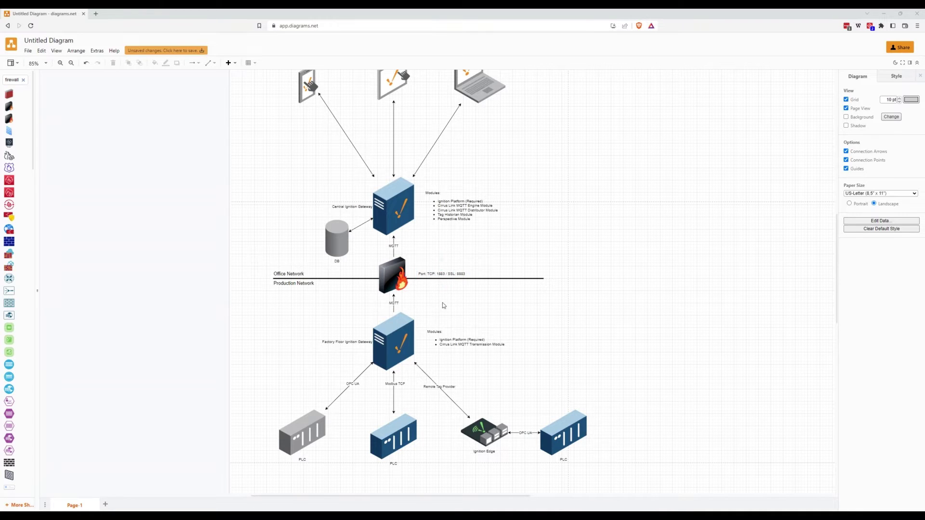
left_click(460, 277)
left_click(389, 290)
Step: Switch to the Ignition Gateway web pages and view the Production gateway's device connection status
mouse_move(451, 508)
left_click(458, 489)
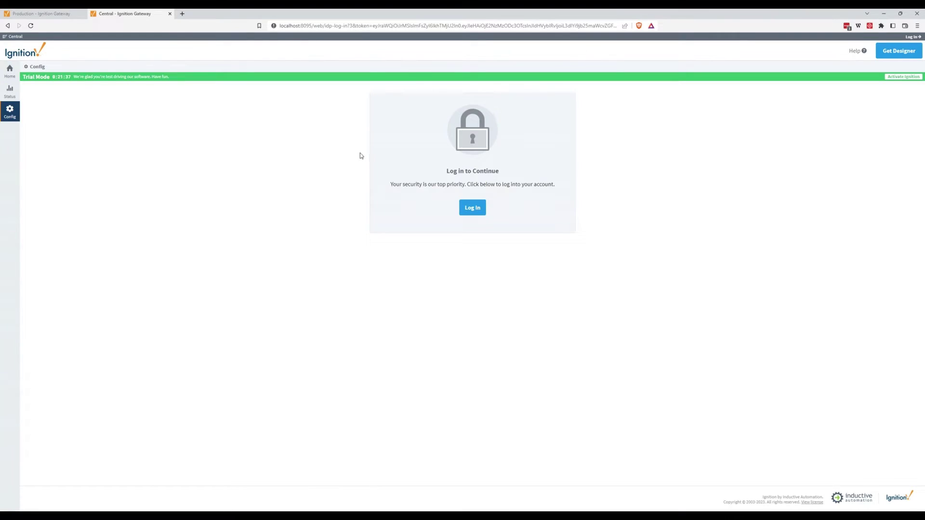
left_click(19, 14)
left_click(10, 91)
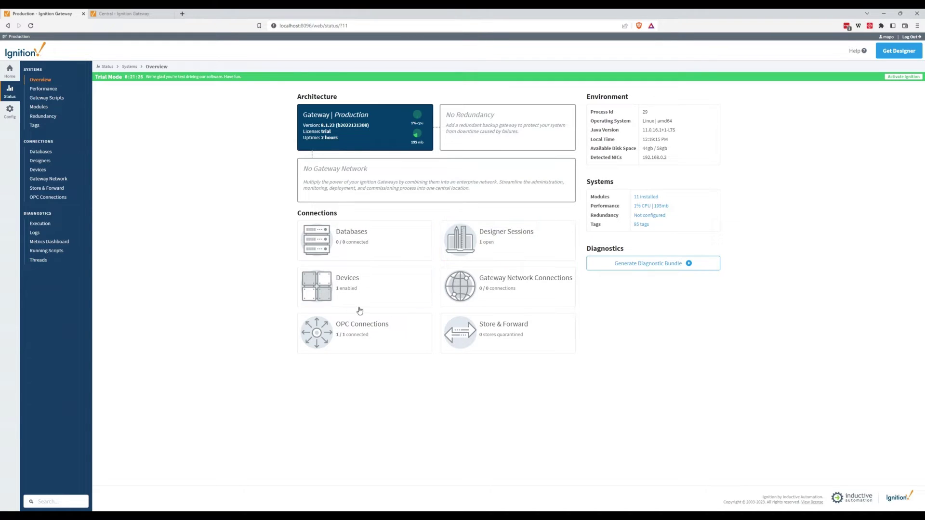
left_click(339, 285)
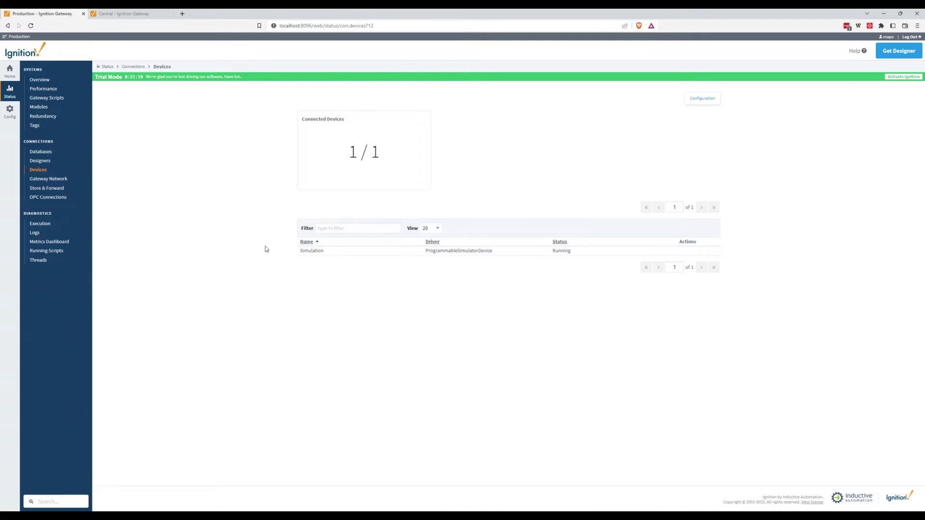
Step: Switch to the Production Ignition Designer and examine the SCADA provider's ACME, Site A, Area A, line and work cell folders and tags
mouse_move(545, 515)
left_click(545, 515)
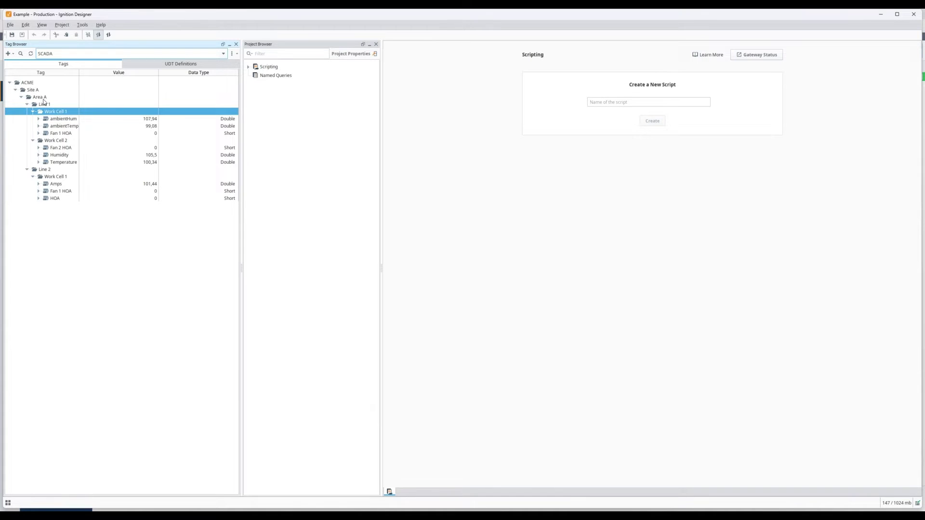
left_click(43, 98)
left_click(38, 105)
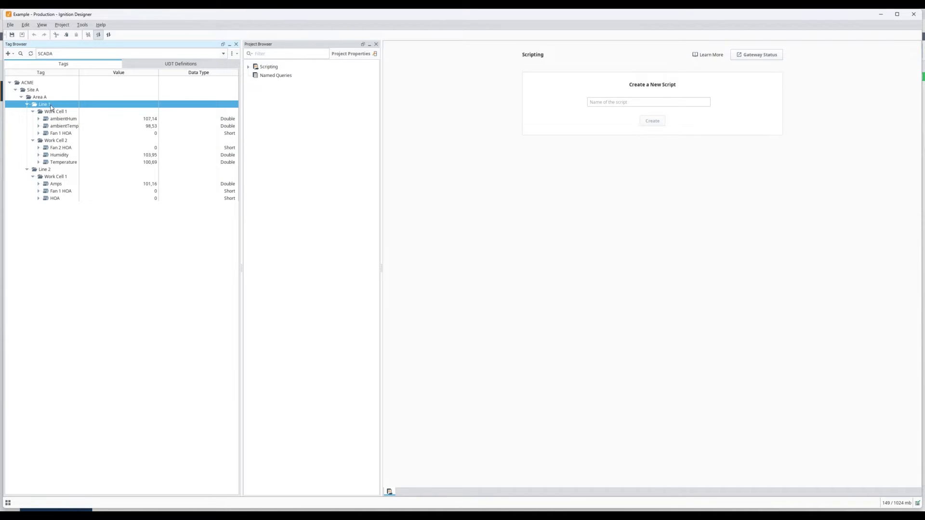
left_click(45, 170)
left_click(54, 115)
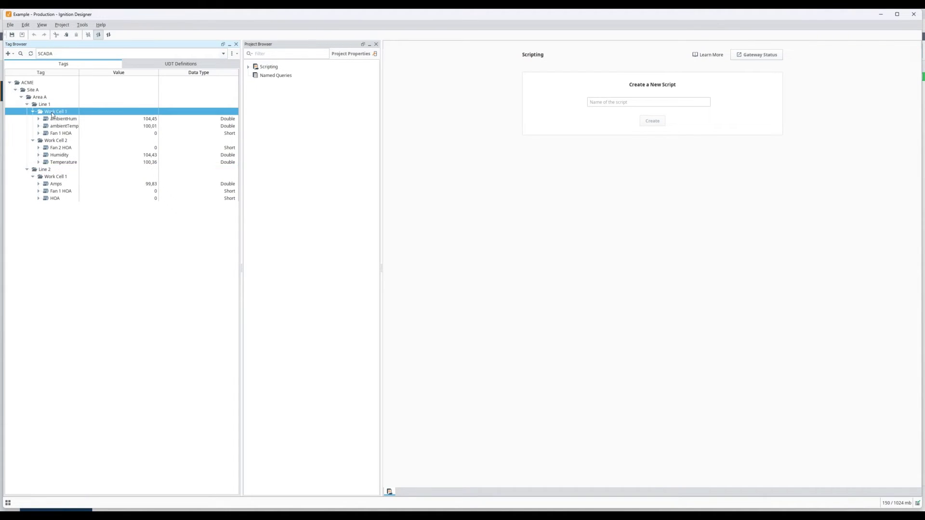
left_click(60, 141)
left_click(46, 105)
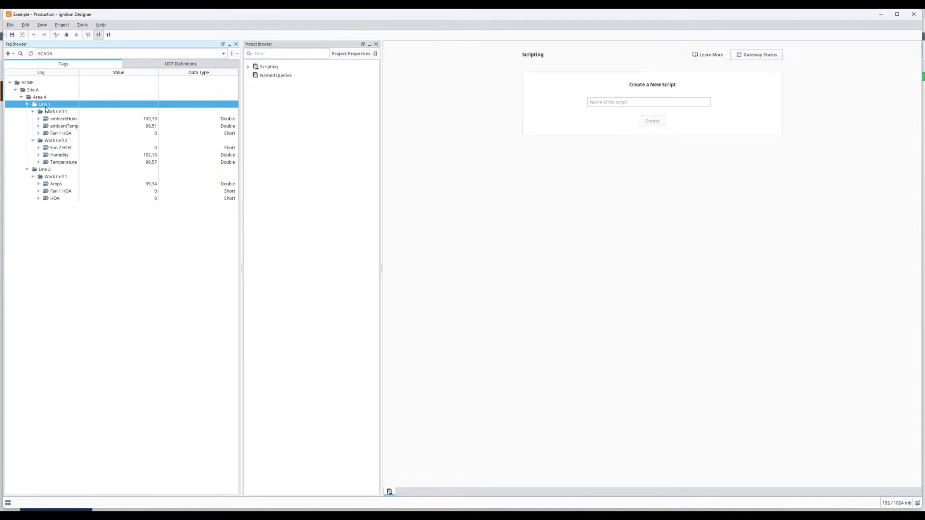
left_click(57, 177)
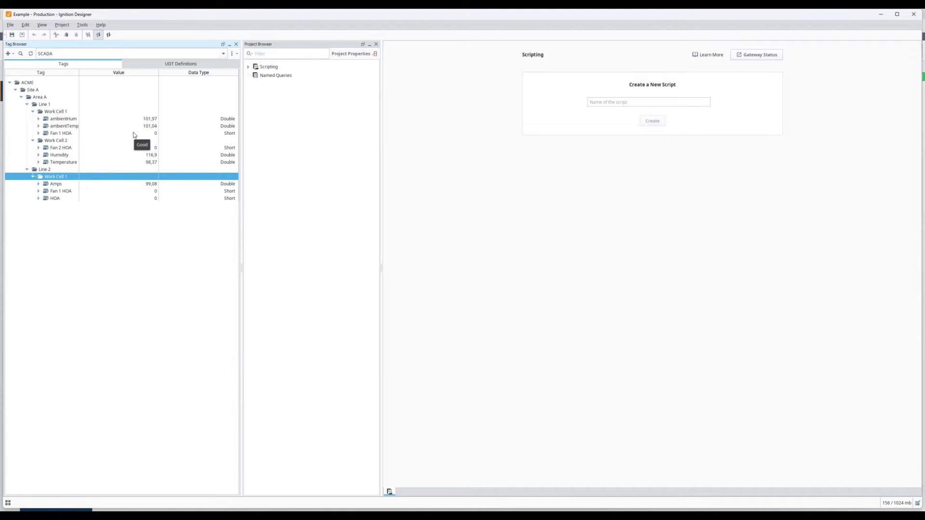
left_click(67, 121)
left_click(62, 134)
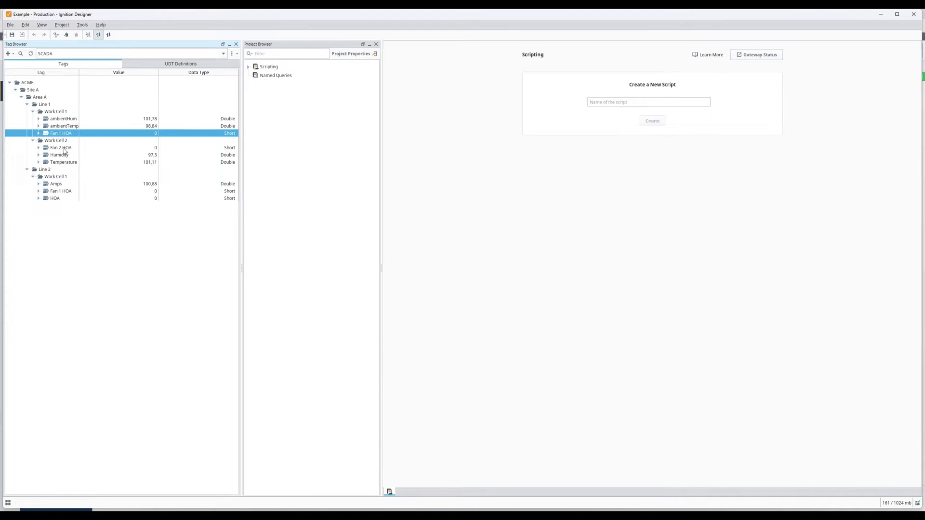
Step: Restore the Production Designer to a smaller window and switch to the architecture diagram to review the factory floor gateway
double_click(202, 16)
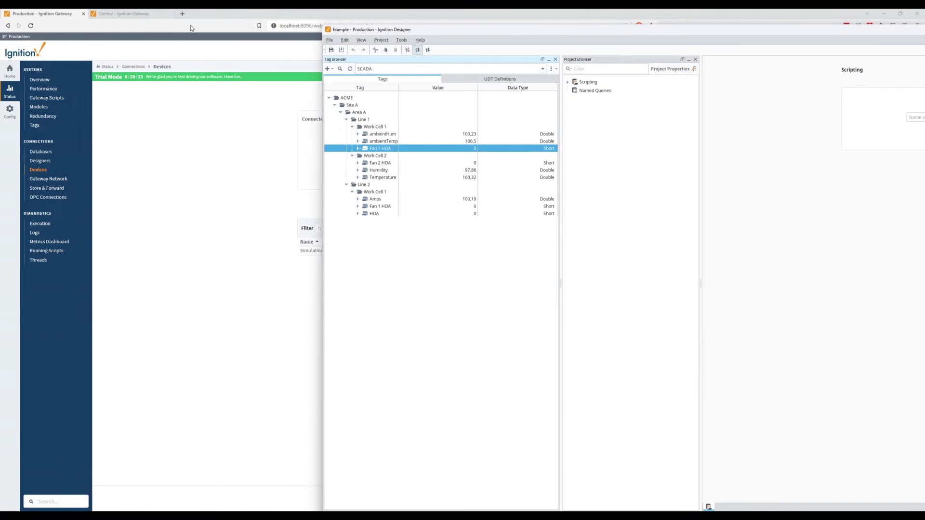
mouse_move(353, 486)
left_click(389, 487)
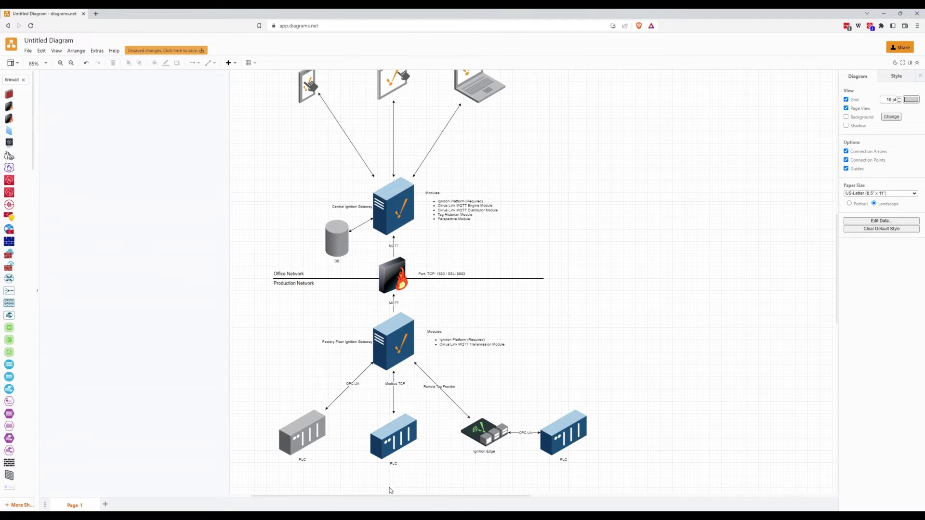
left_click(399, 348)
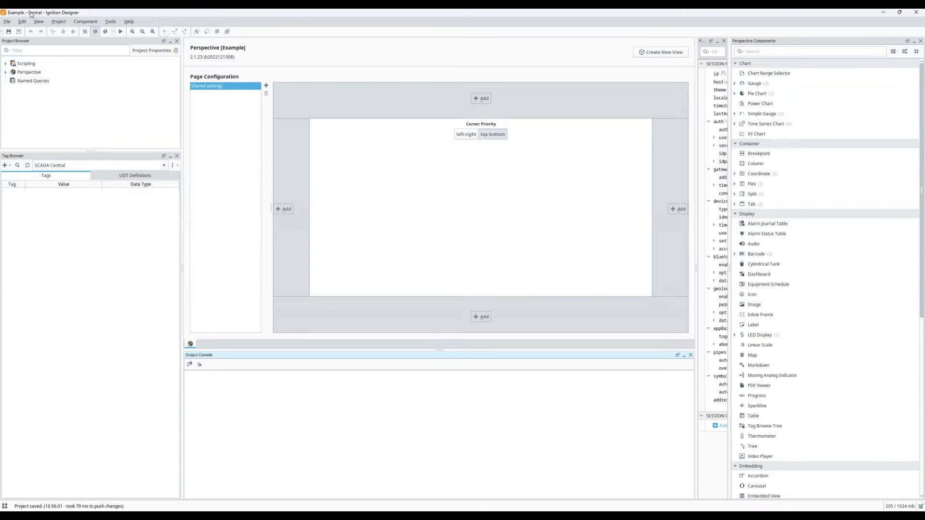
Step: In the Central Designer, browse the MQTT Engine tag provider's edge nodes down to the node under My MQTT Group, and collapse the group
left_click(54, 164)
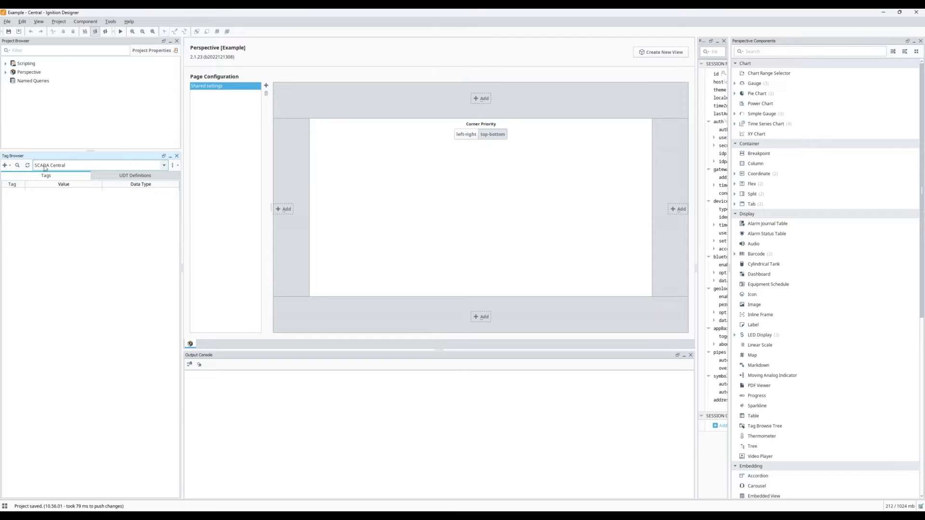
left_click(164, 165)
left_click(51, 182)
left_click(6, 194)
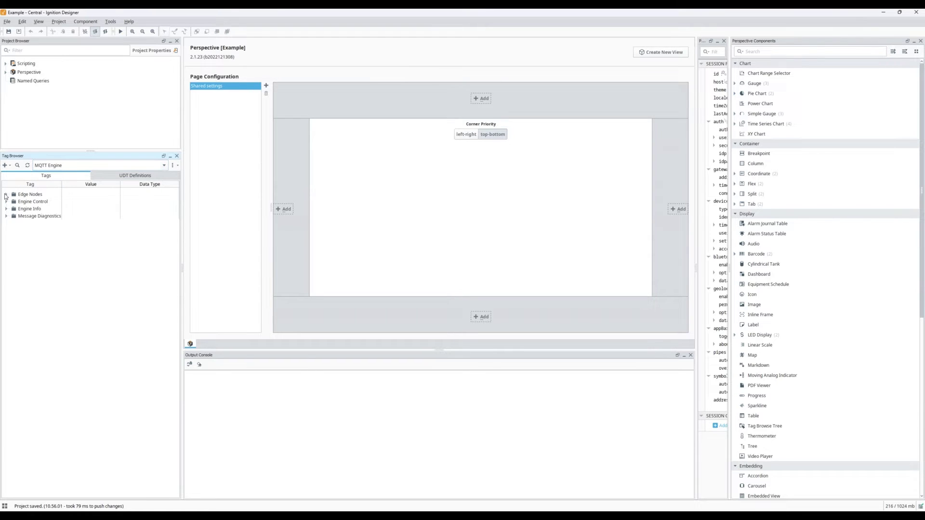
left_click(12, 202)
left_click(16, 203)
left_click(17, 209)
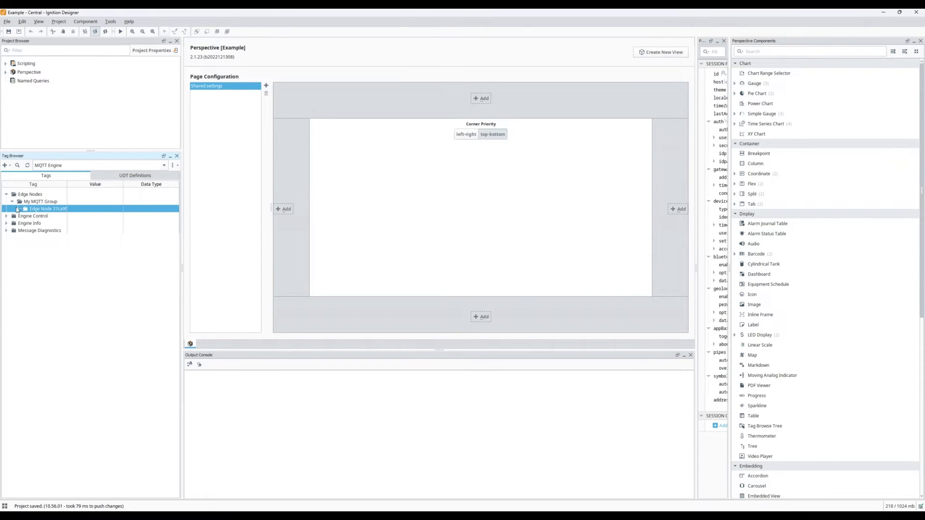
left_click(17, 209)
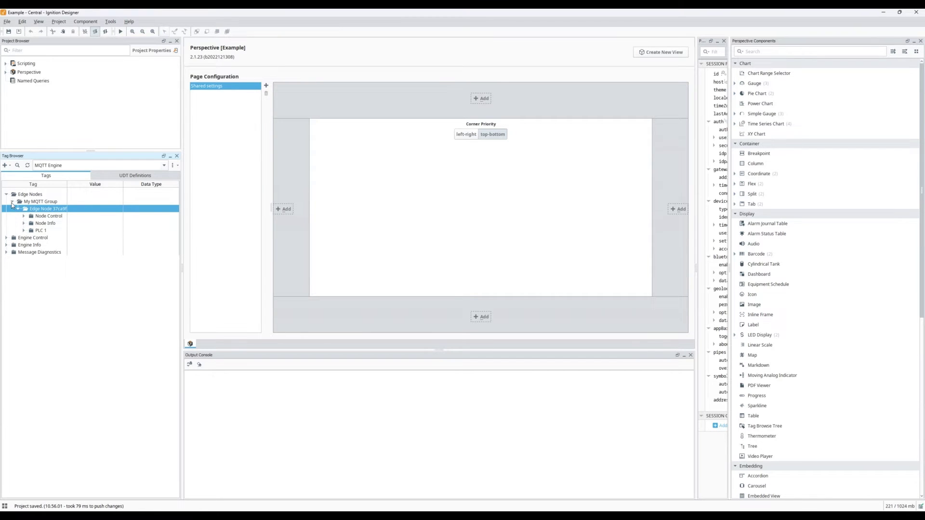
left_click(12, 201)
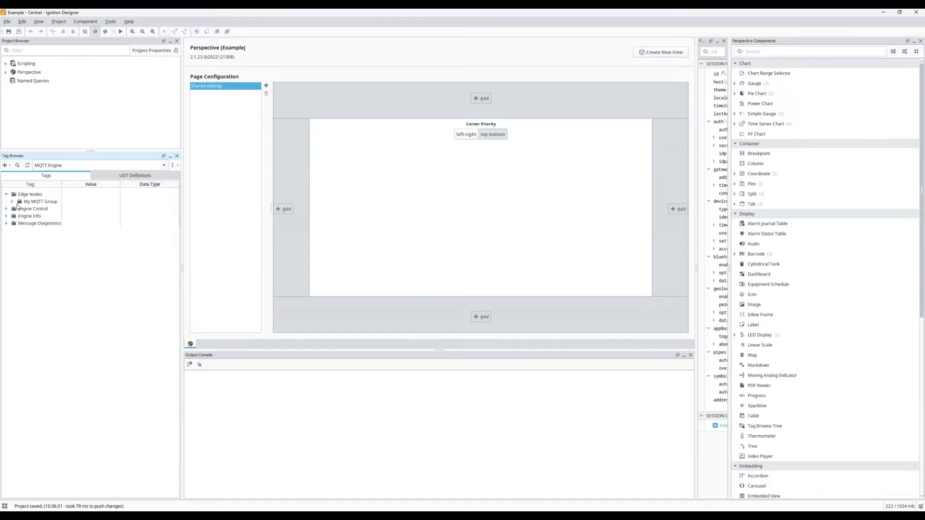
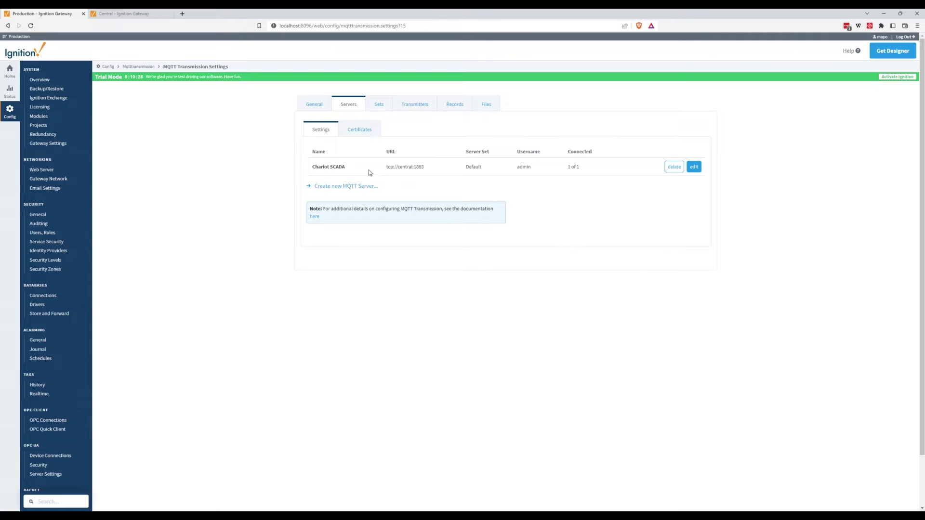
Step: Open the Production gateway's MQTT Transmission transmitters and examine the Example Transmitter's Sparkplug IDs
left_click(414, 105)
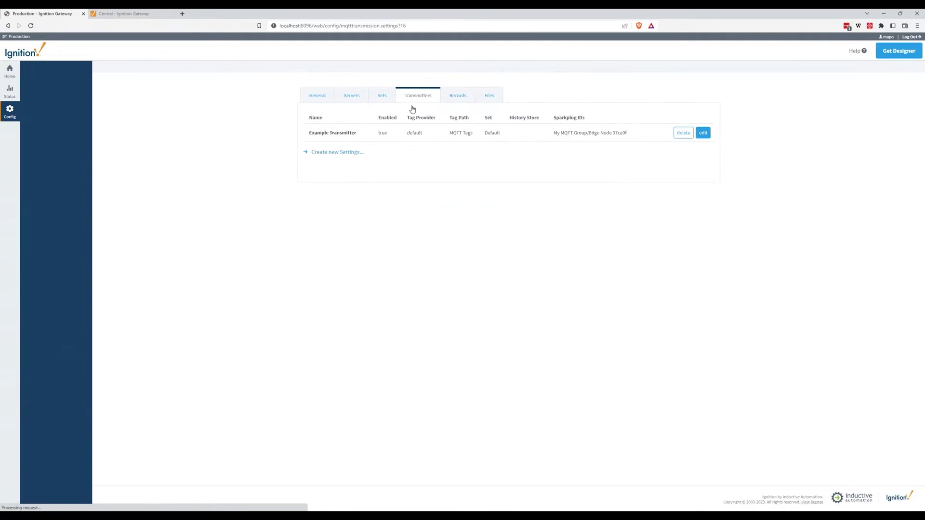
left_click_drag(548, 141, 635, 144)
left_click(591, 141)
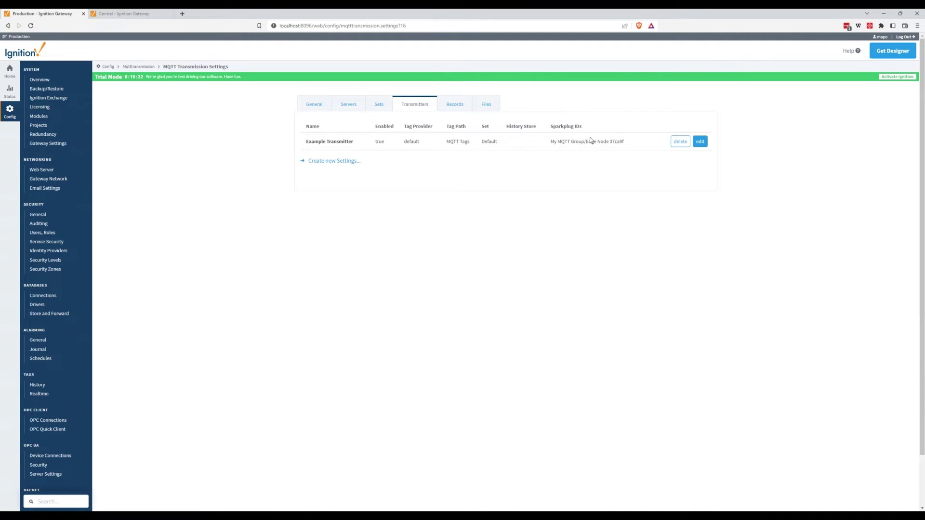
Step: Start a new transmitter named Line 1 with SCADA as tag provider, checking the provider name in the Production Designer
left_click(334, 160)
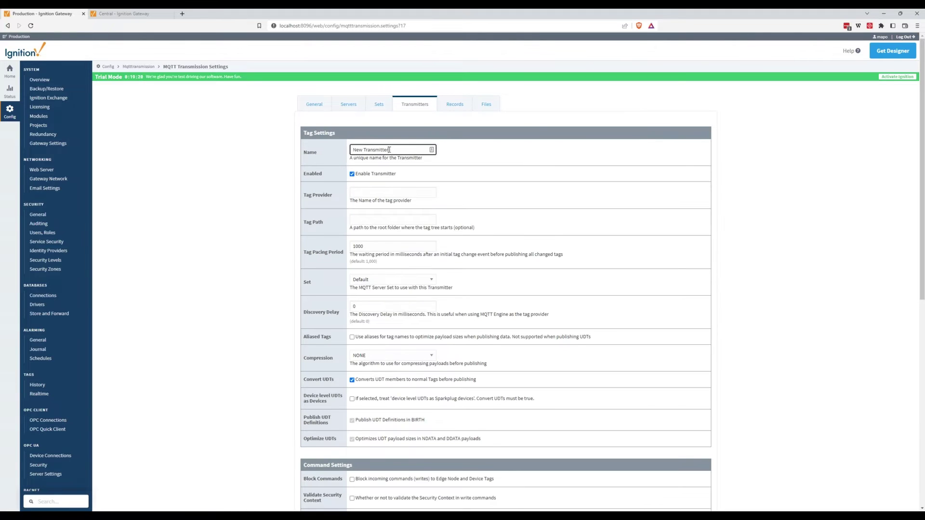
left_click_drag(391, 150, 327, 152)
type("S")
type("Line 1")
left_click(367, 194)
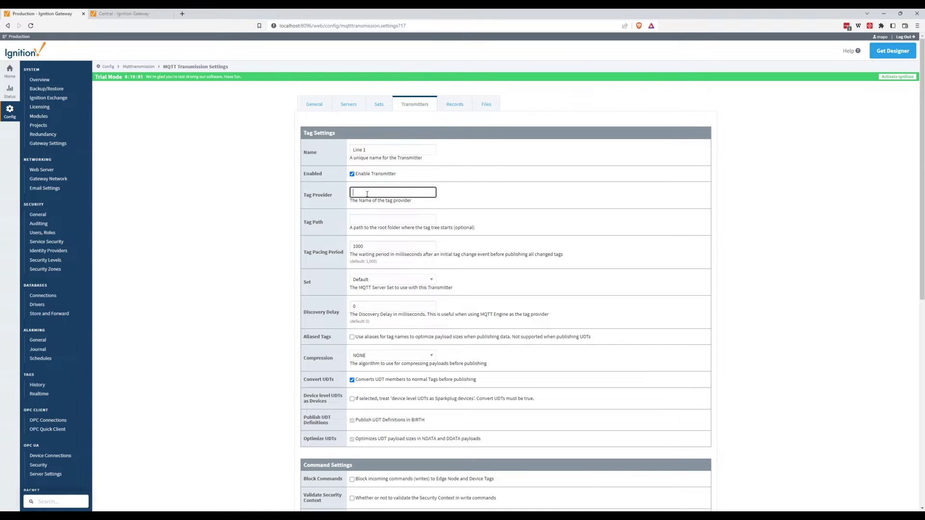
type("SCADA")
left_click(535, 511)
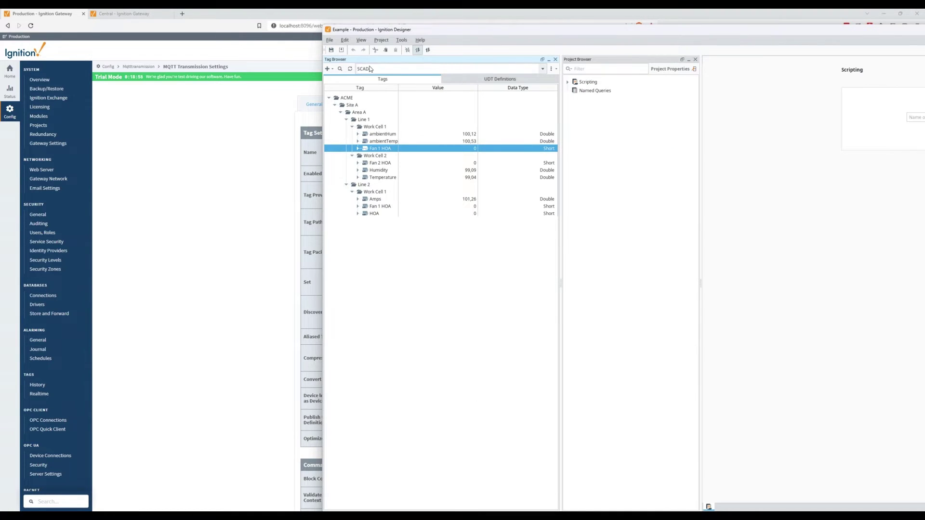
left_click(273, 219)
Step: Copy the Line 1 folder's path from the Production Designer and paste [SCADA]ACME/Site A/Area A/Line 1 as the transmitter's tag path
left_click(408, 220)
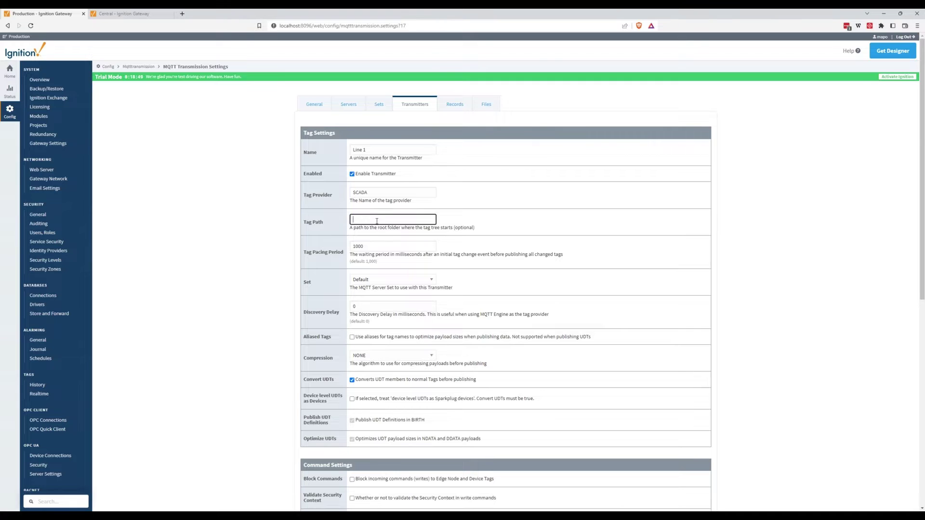
key("alt+Tab")
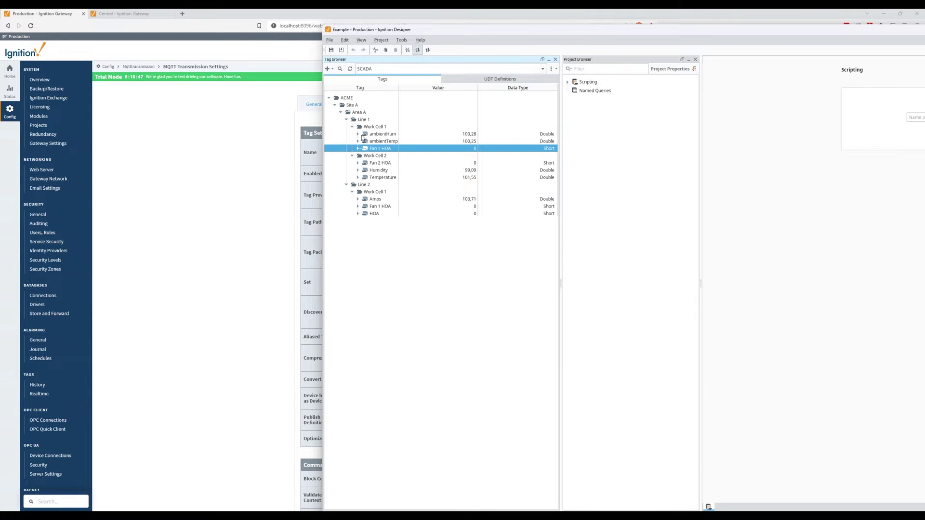
left_click(359, 121)
left_click(347, 120)
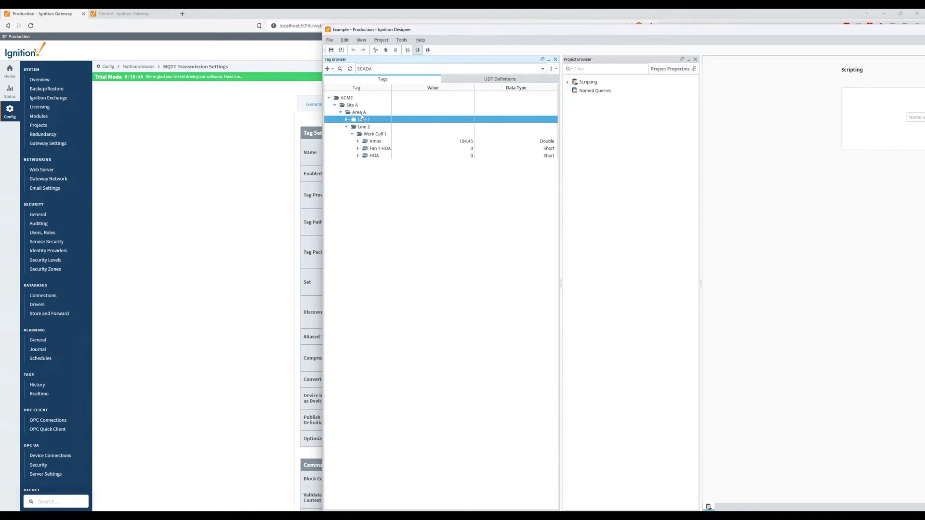
key("alt+Tab")
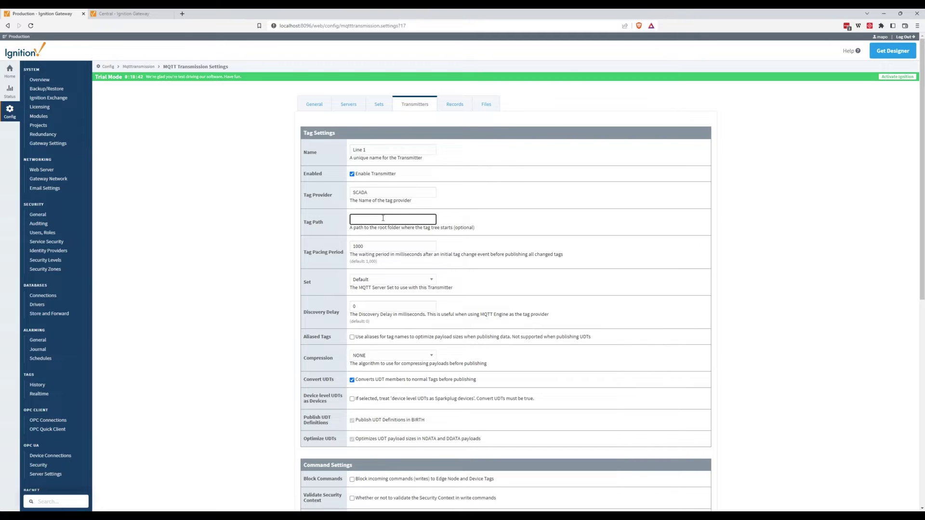
key("alt+Tab")
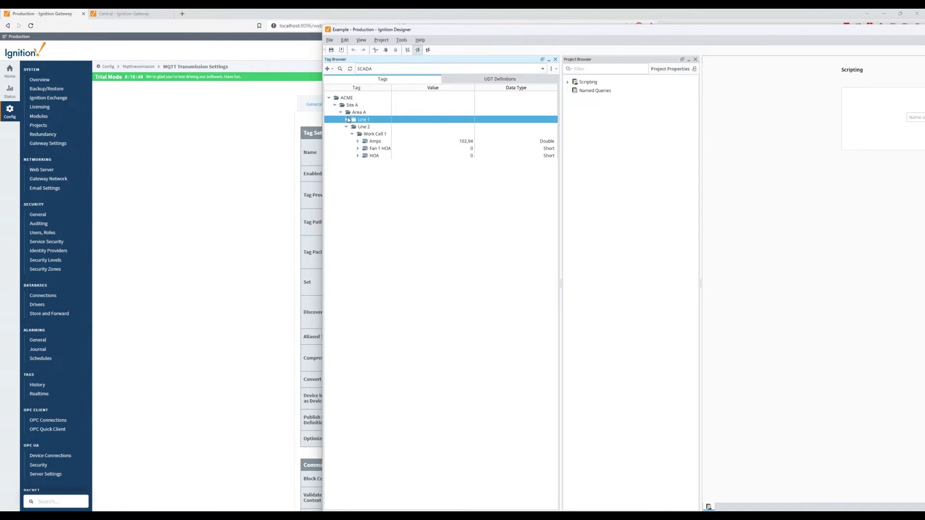
key("alt+Tab")
key("alt+Tab")
right_click(364, 120)
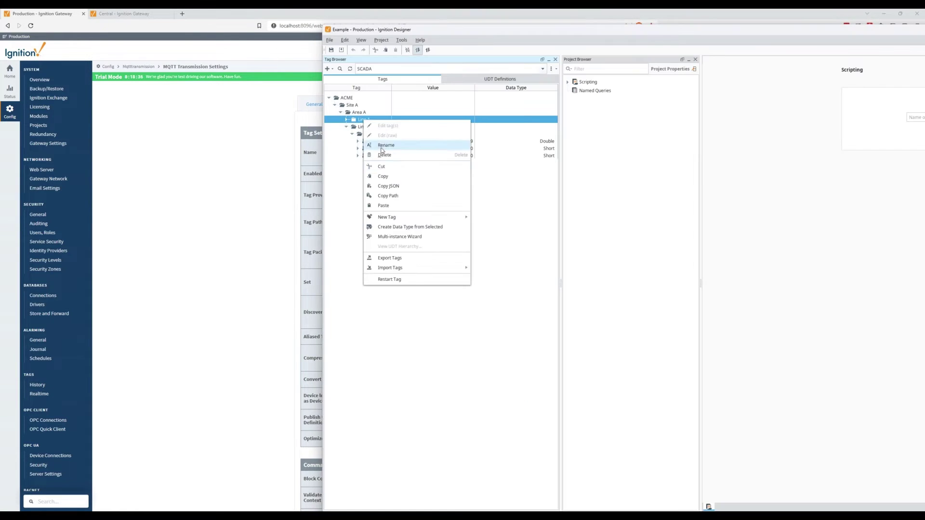
left_click(388, 195)
key("alt+Tab")
key("ctrl+v")
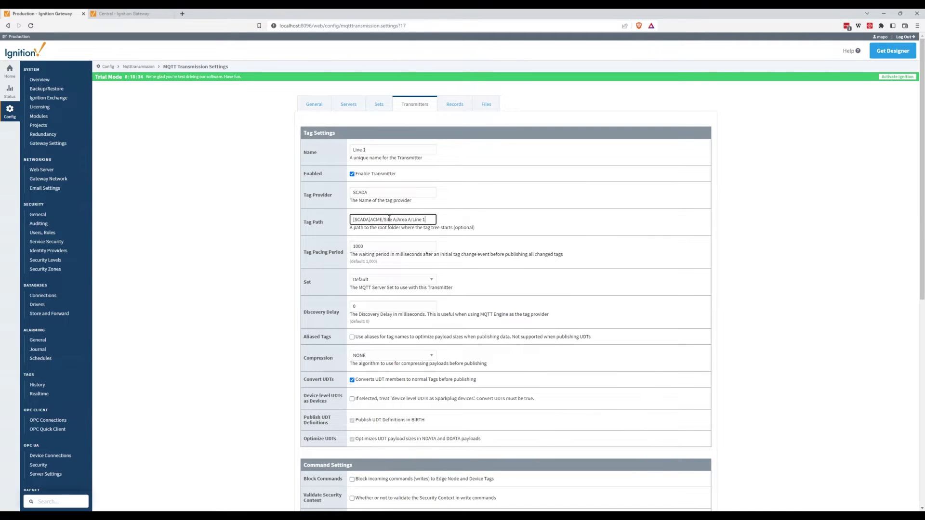
Step: Remove the [SCADA] prefix so the transmitter's tag path reads ACME/Site A/Area A/Line 1, and look over the remaining settings
left_click_drag(370, 219, 325, 219)
key("BackSpace")
scroll(413, 218, "down", 5)
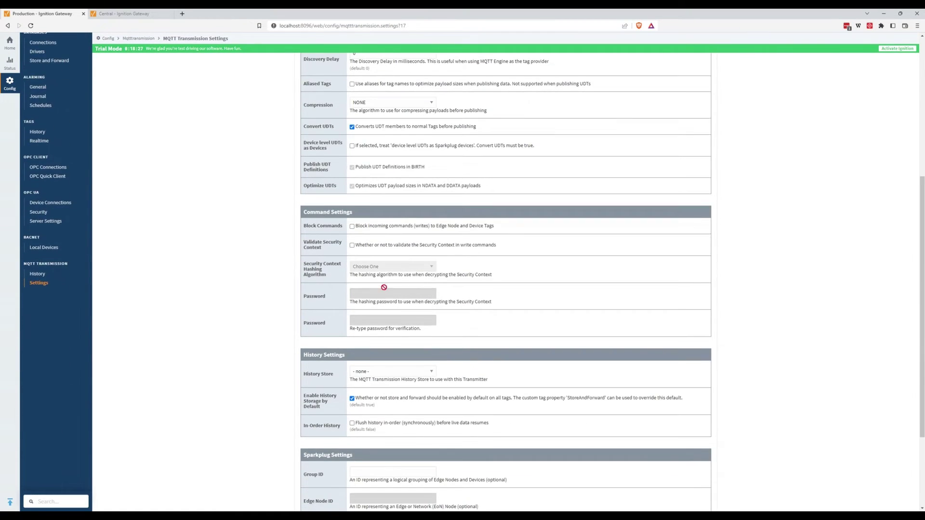
scroll(384, 287, "up", 3)
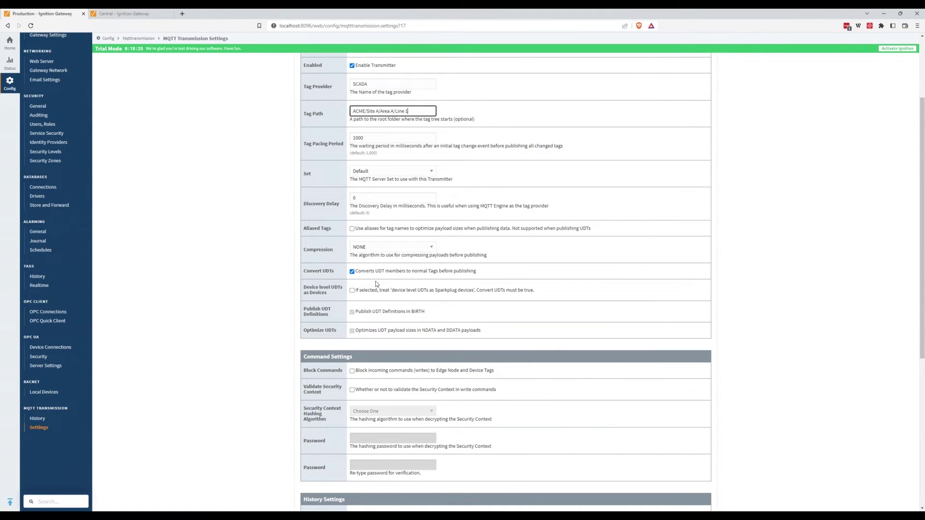
scroll(373, 285, "down", 3)
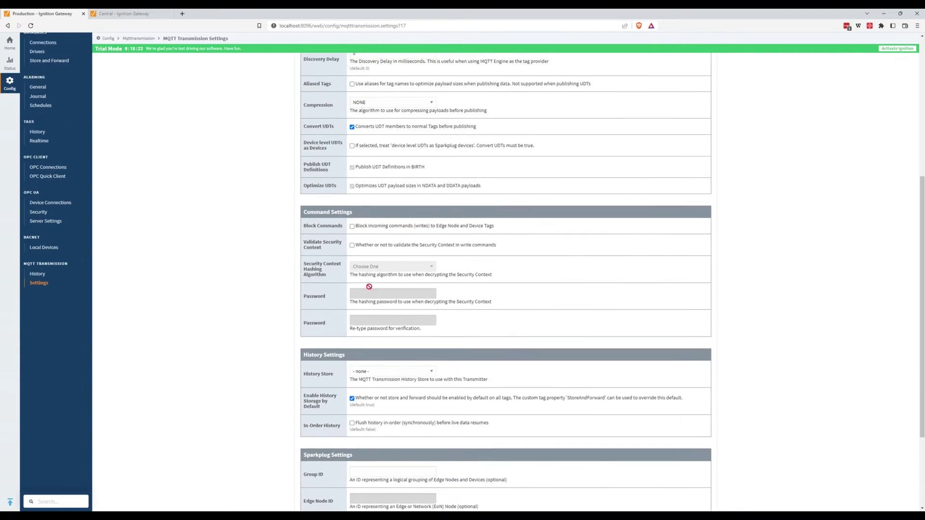
Step: Arrange the Production gateway page and the Production Designer side by side, with the Sparkplug settings next to the SCADA tag tree
scroll(369, 287, "down", 3)
left_click(384, 364)
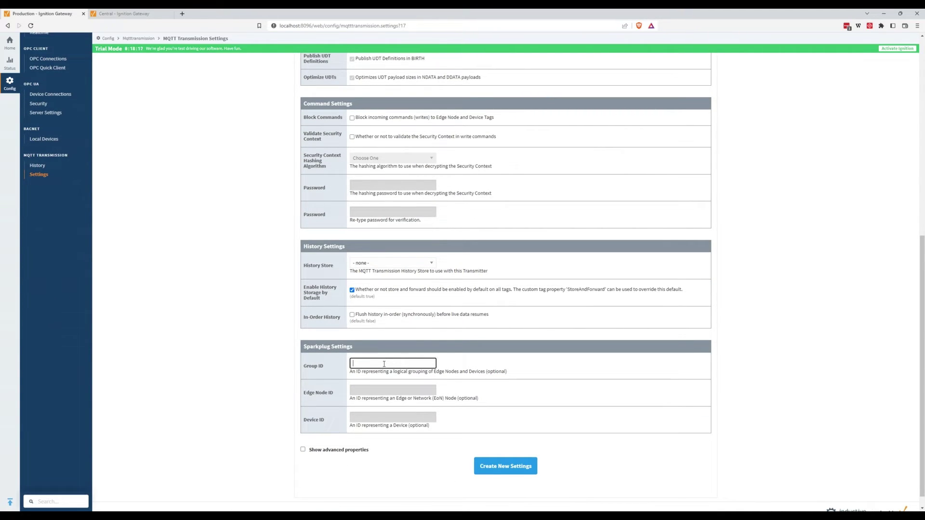
key("alt+Tab")
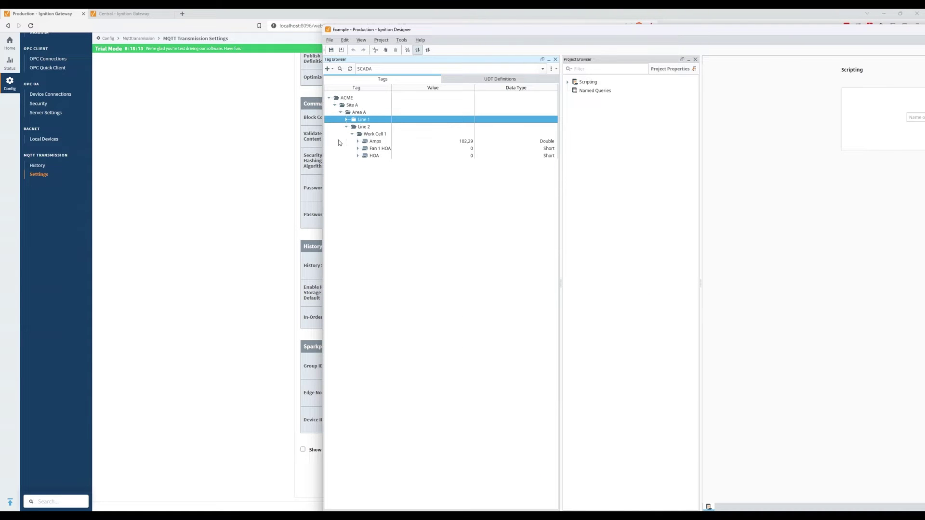
left_click_drag(396, 30, 570, 67)
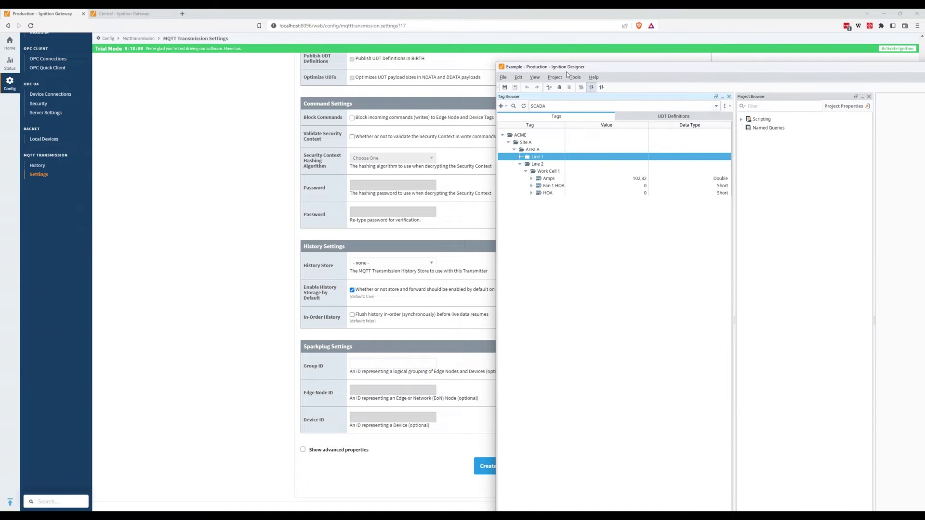
left_click_drag(572, 19, 271, 66)
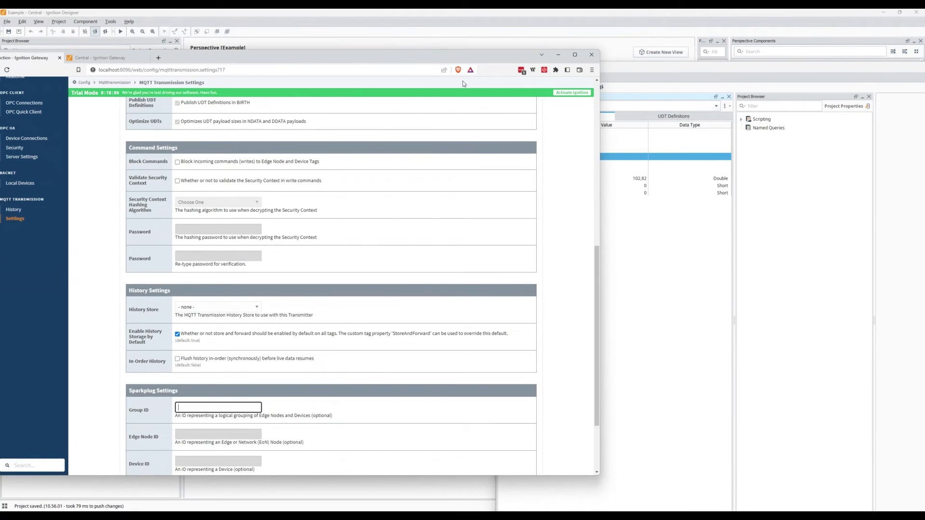
left_click(628, 91)
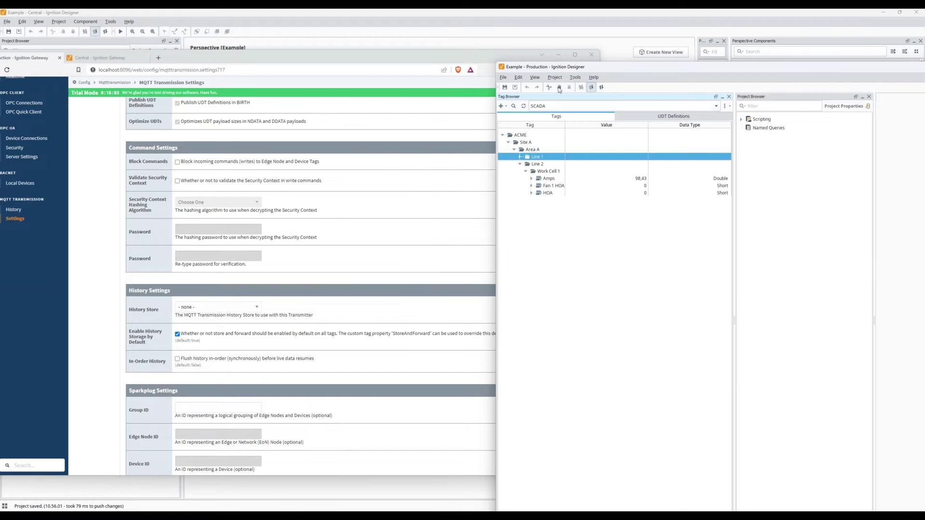
left_click_drag(611, 67, 703, 52)
Step: Set the transmitter's Sparkplug group ID to ACME_Site A_Area A_Line 1, following the tag folder hierarchy
left_click(189, 409)
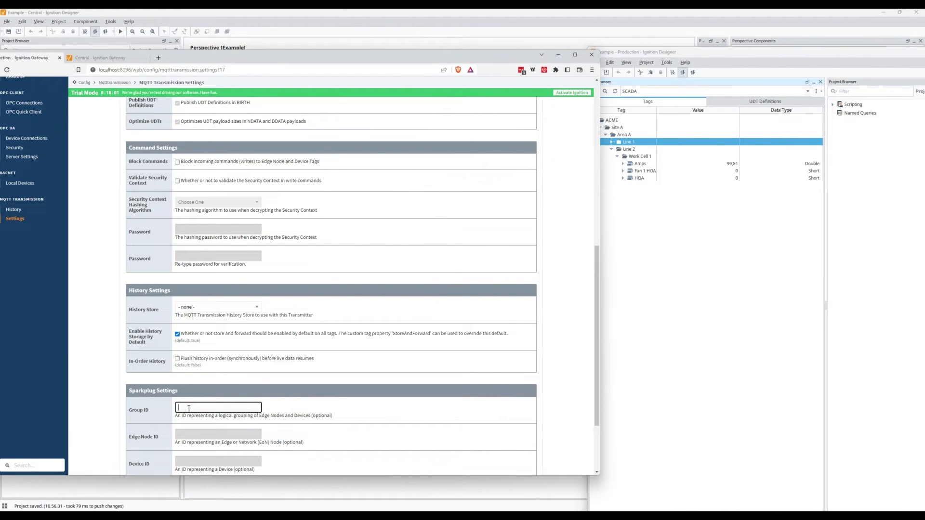
type("ACME_SITE")
type("A_Area")
key("Left")
key("Left")
key("Left")
key("Left")
key("BackSpace")
key("BackSpace")
key("BackSpace")
key("BackSpace")
type("ite")
key("End")
type("ea")
type("A_Line 1")
scroll(331, 344, "down", 1)
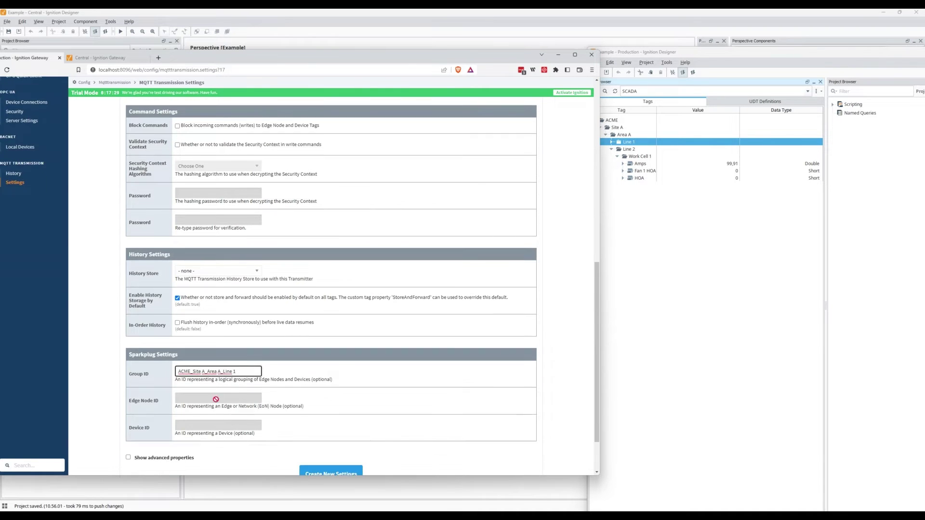
Step: Create the Line 1 transmitter with the edge node ID left blank, and check its name and Sparkplug ID in the list
left_click(297, 393)
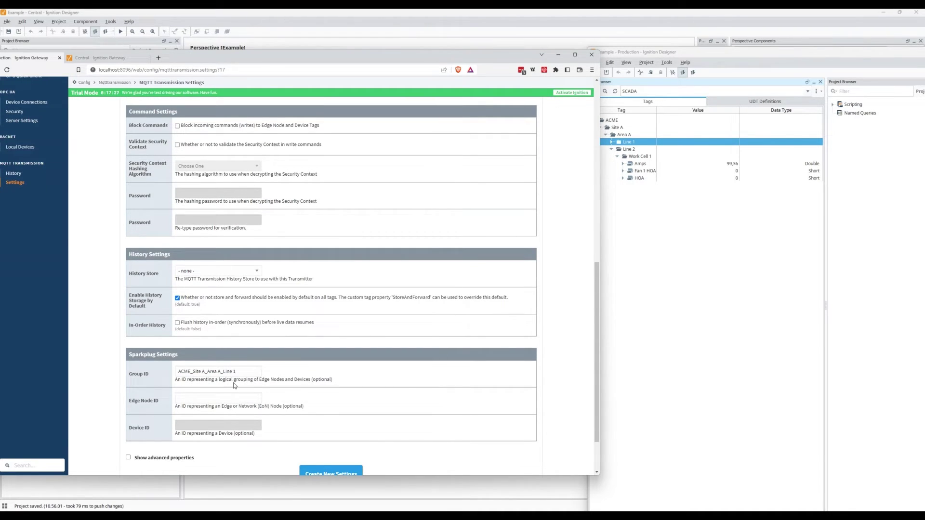
scroll(238, 388, "down", 2)
left_click(331, 414)
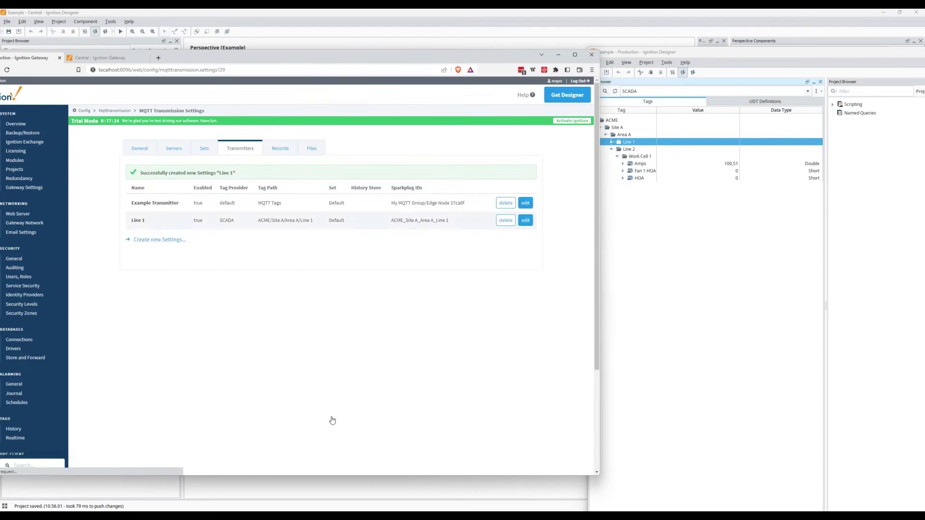
left_click_drag(454, 219, 391, 220)
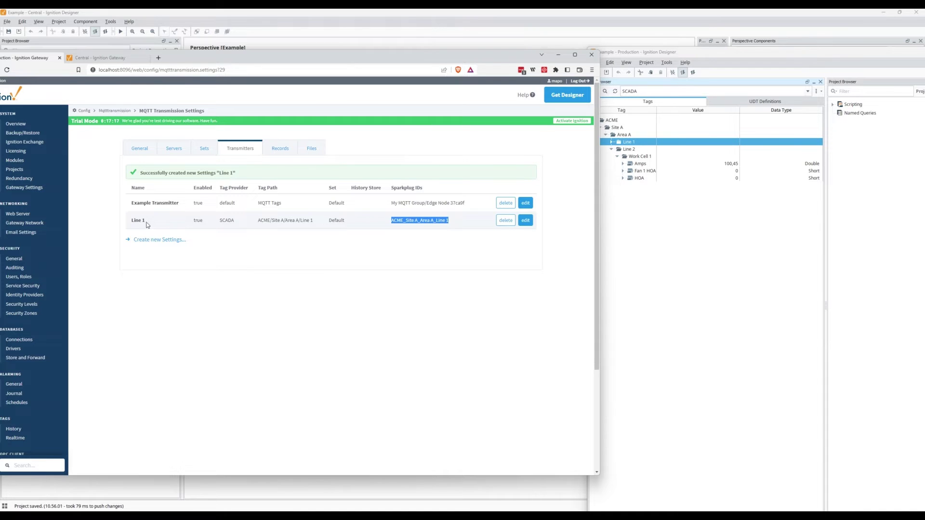
left_click_drag(128, 221, 155, 223)
left_click_drag(389, 221, 460, 223)
Step: In the Production Designer, browse the MQTT Transmission provider's Transmission Info down to the Line 1 transmitter's edge node group
left_click_drag(549, 59, 510, 59)
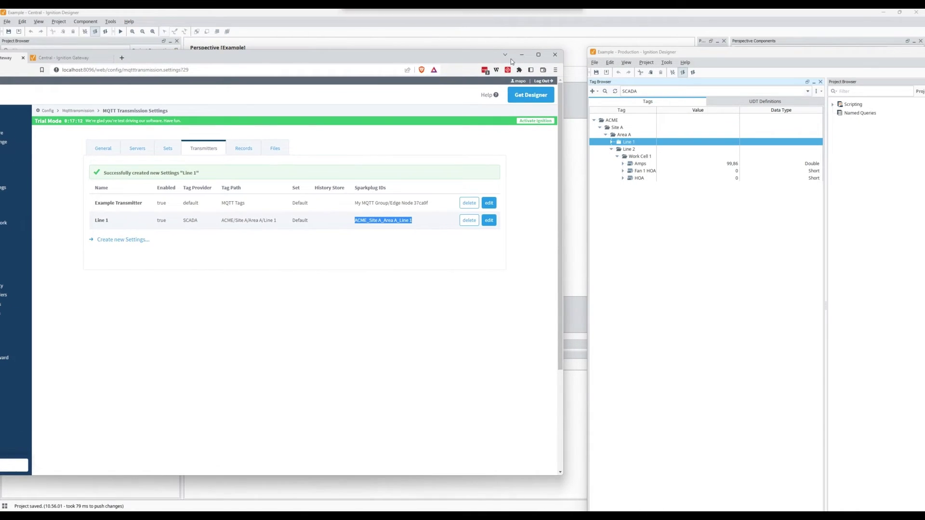
left_click(634, 92)
left_click(627, 119)
left_click(594, 128)
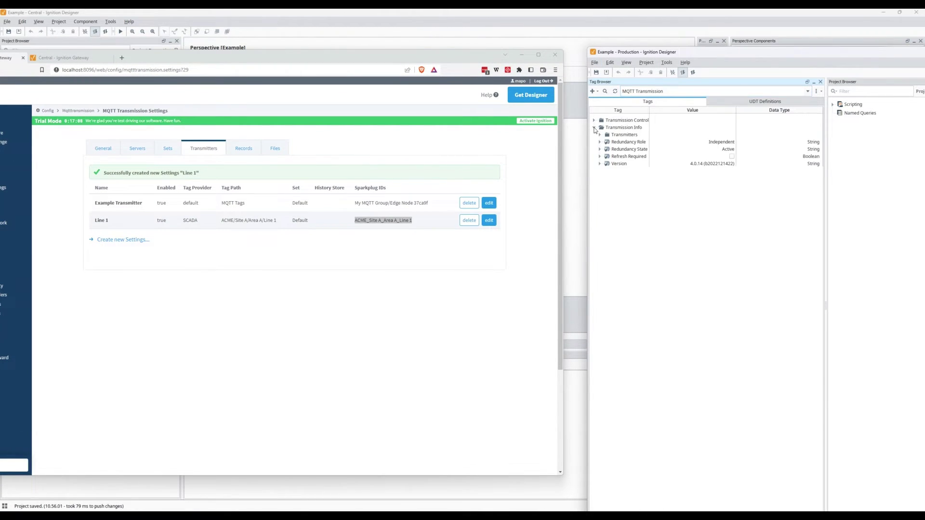
left_click(599, 135)
double_click(623, 149)
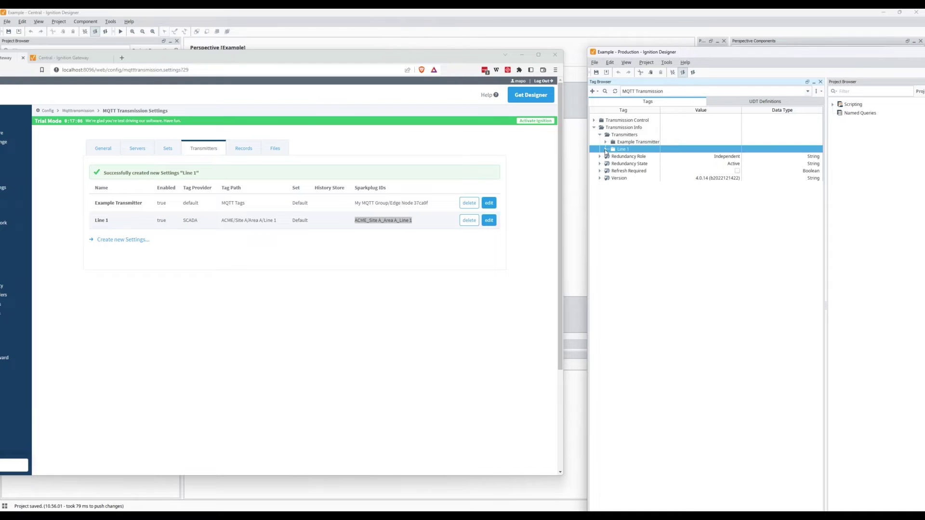
left_click(612, 157)
double_click(619, 164)
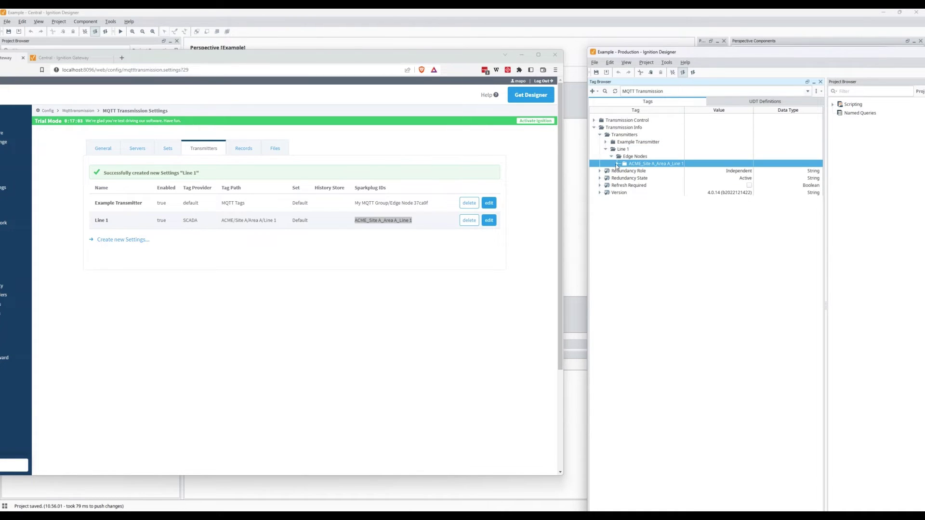
Step: Inspect the Work Cell 1 and Work Cell 2 edge nodes under the Line 1 transmitter's group, and collapse the group
left_click(623, 170)
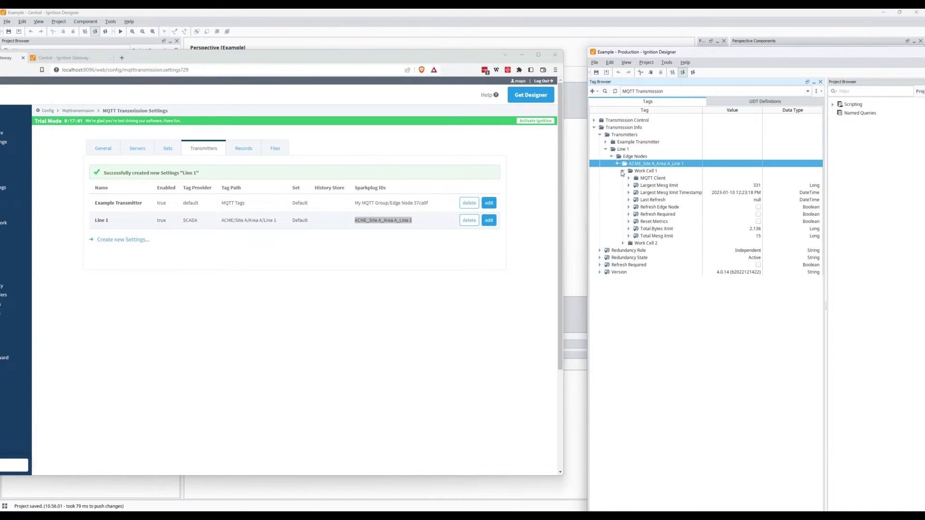
left_click(623, 170)
left_click(623, 178)
left_click(618, 164)
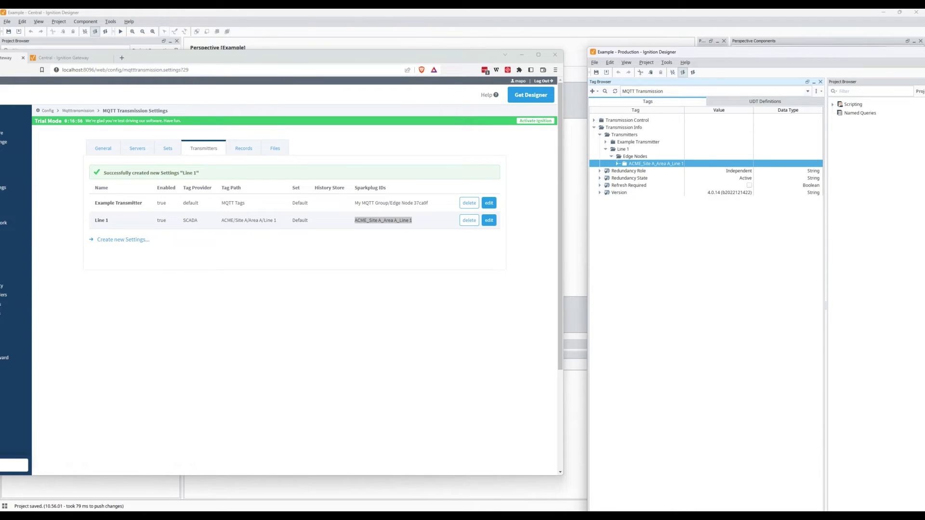
Step: Switch to the Central Designer and expand ACME_Site A_Area A_Line 1 with its Work Cell 1 and Work Cell 2 edge nodes
key("alt+Tab")
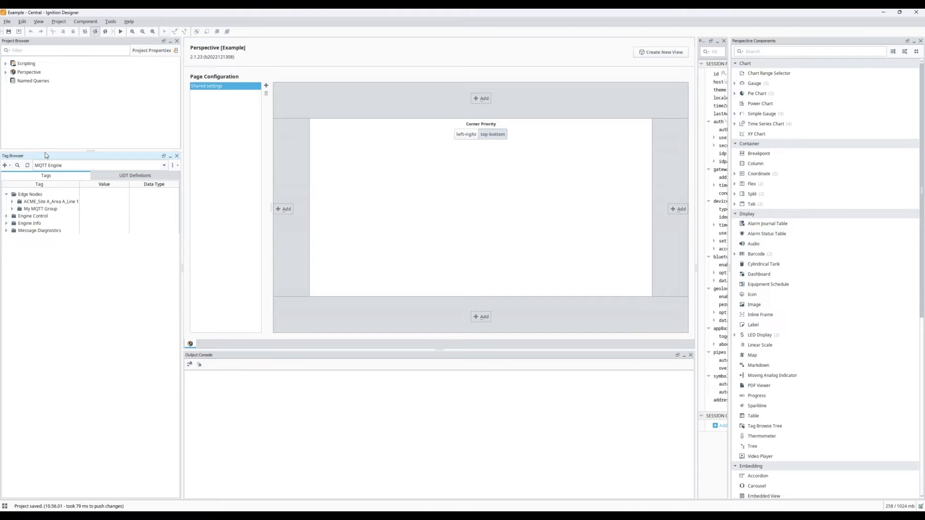
left_click(60, 202)
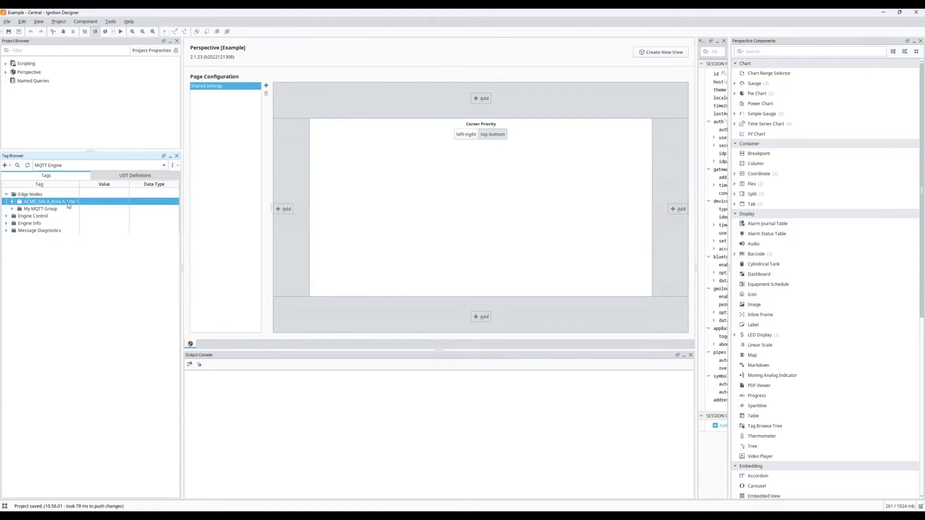
left_click(12, 201)
left_click(18, 210)
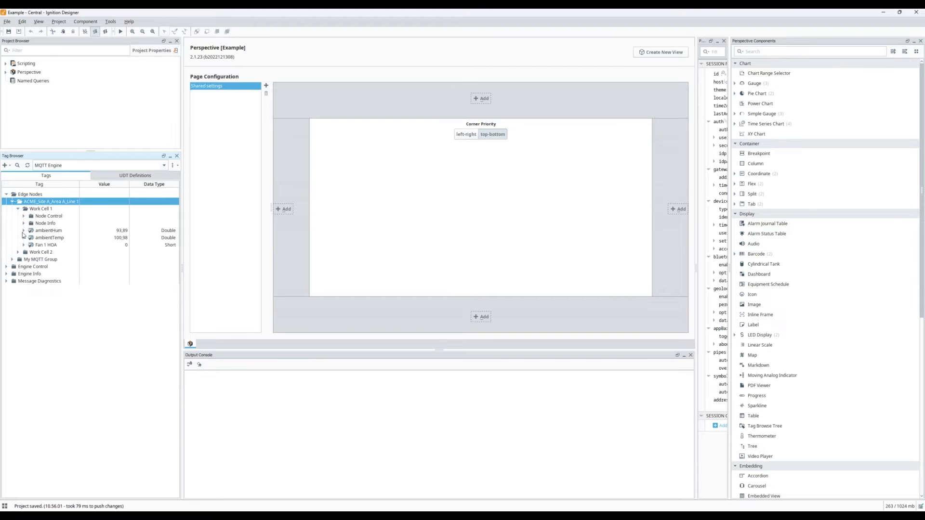
left_click(19, 252)
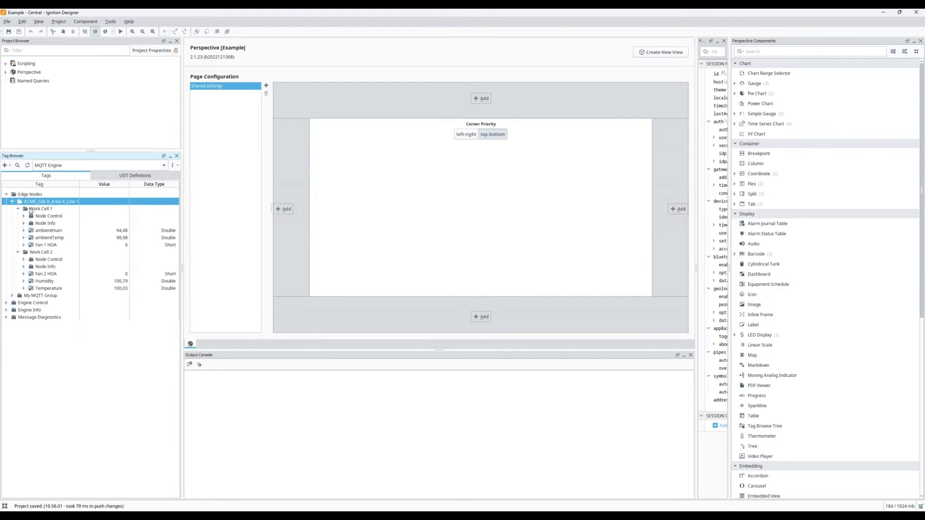
Step: Examine how the ACME_Site A_Area A_Line 1 group organizes the Work Cell 1 and Work Cell 2 edge nodes and their tags
left_click(38, 209)
left_click(43, 253)
left_click(62, 201)
left_click(42, 211)
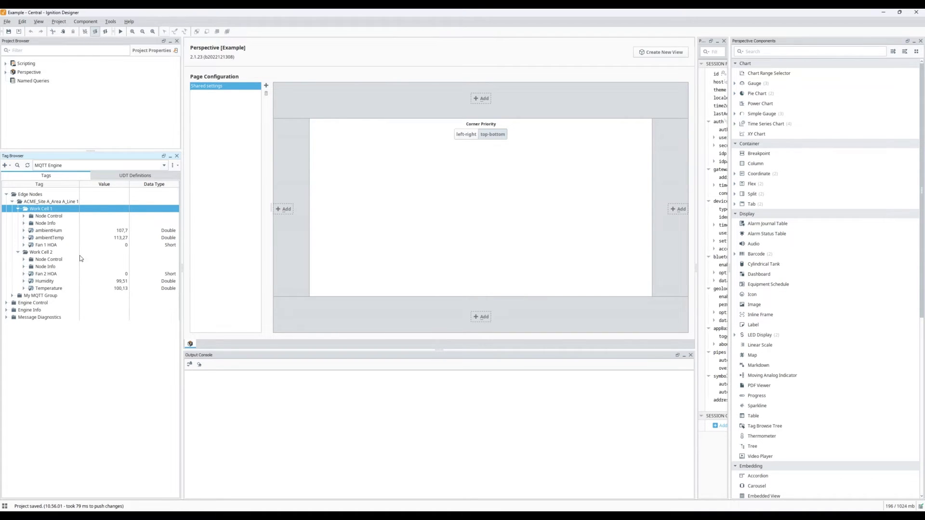
left_click(40, 204)
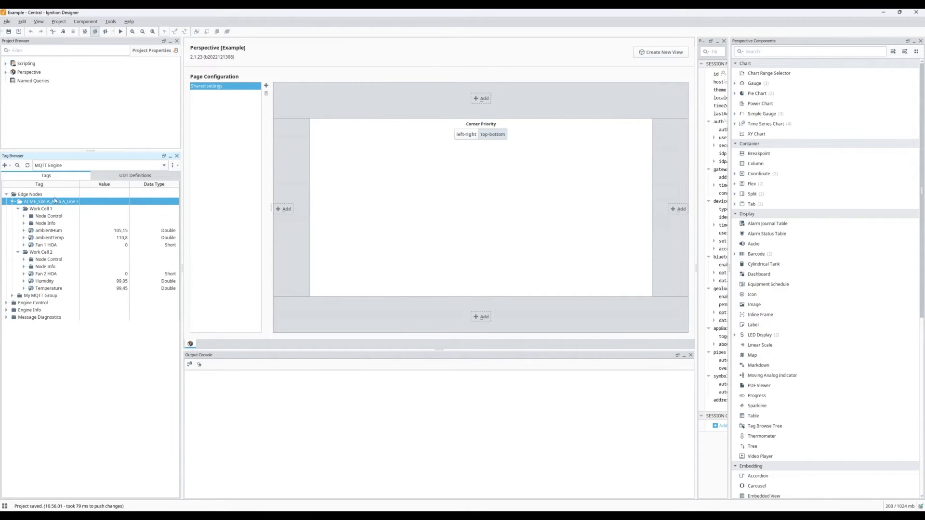
left_click(41, 210)
left_click(44, 254)
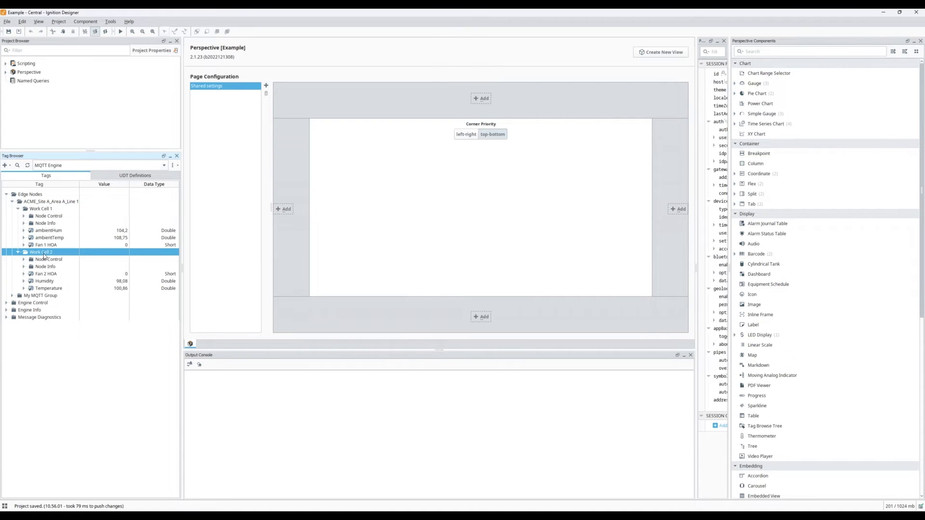
left_click(48, 210)
left_click(53, 202)
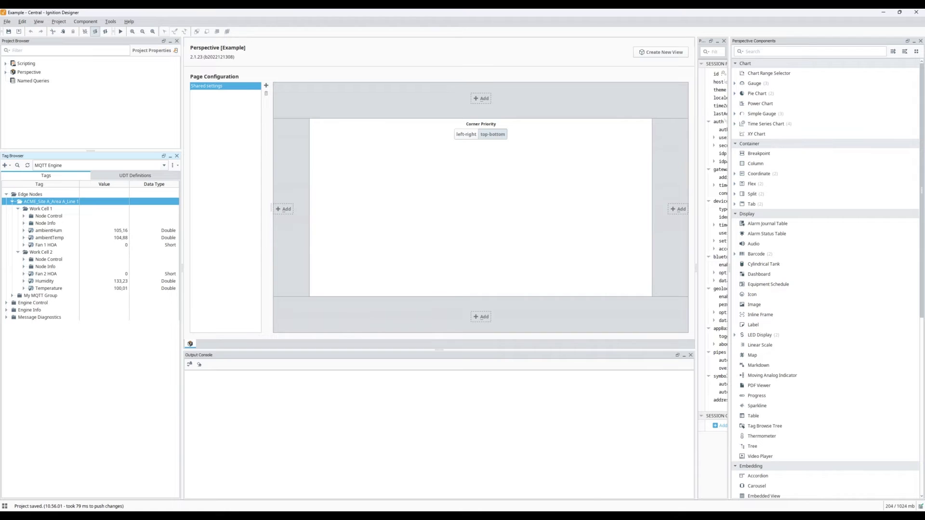
Step: Return to the Production gateway page and start a new transmitter named Line 2 with SCADA as tag provider
mouse_move(545, 516)
mouse_move(418, 515)
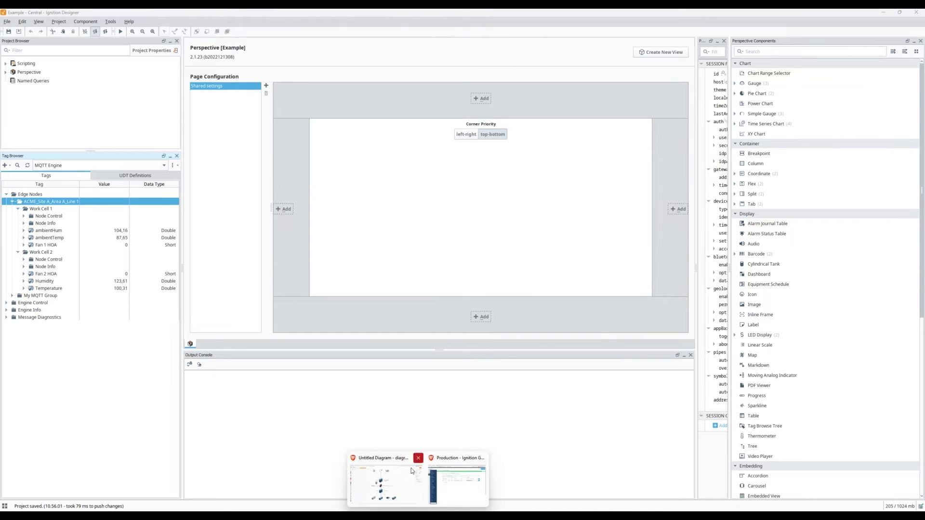
left_click(447, 481)
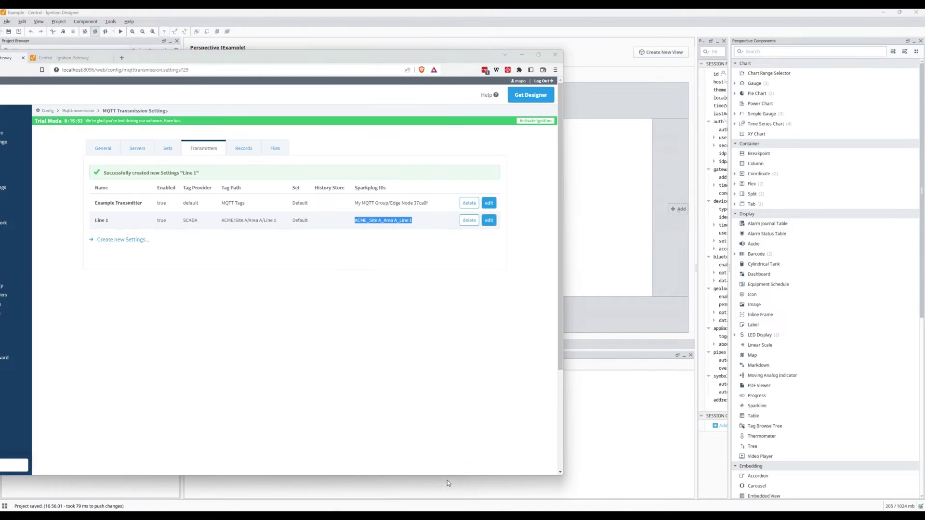
left_click(132, 243)
left_click_drag(178, 194, 133, 186)
type("Line 2")
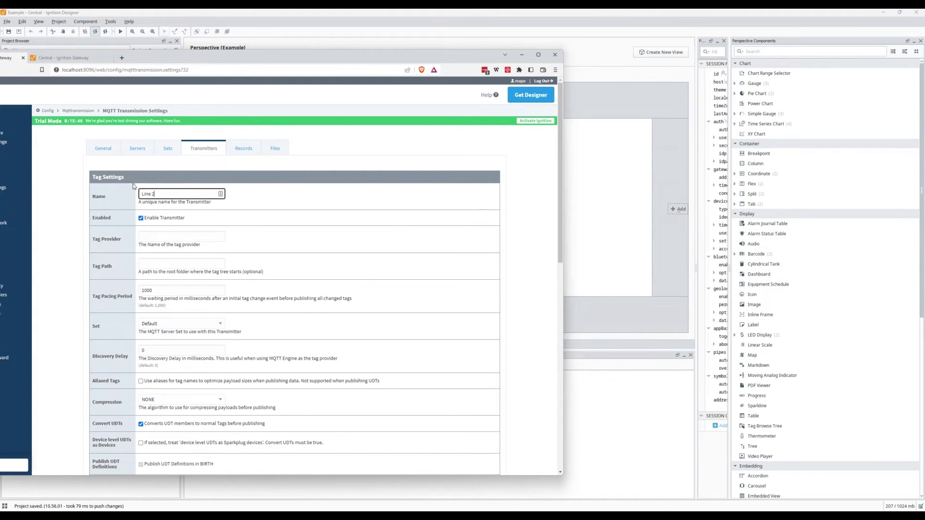
left_click(164, 235)
type("SCADA")
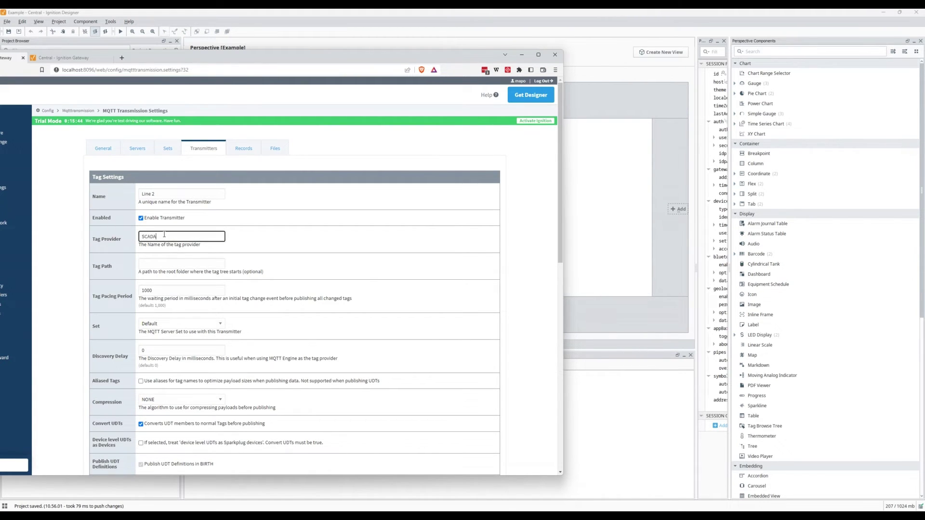
Step: Set the Line 2 transmitter's tag path to ACME/Site A/Area A/Line 2, without the [SCADA] prefix
left_click(162, 261)
type("[SCADA]ACME/Site A/Area A/Line 1")
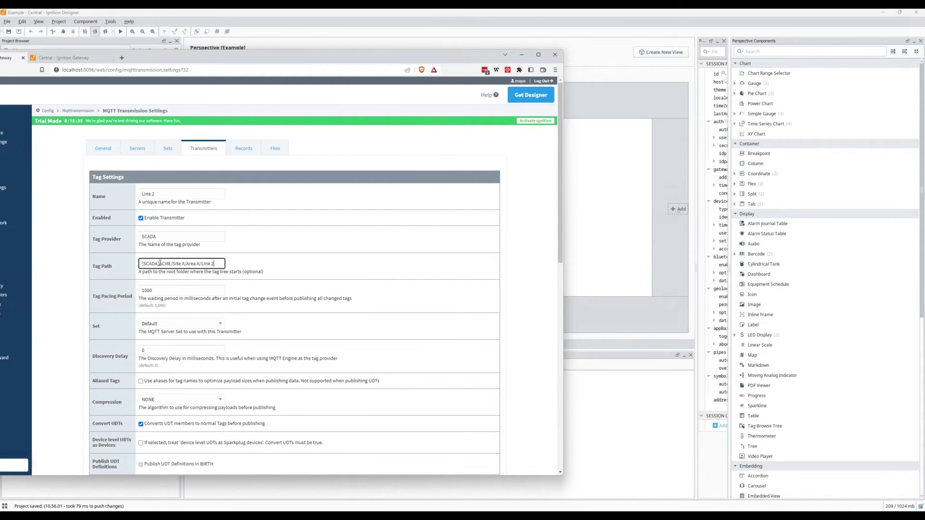
left_click_drag(159, 264, 131, 268)
key("BackSpace")
Step: Copy the tag path into the Sparkplug group ID and replace its slashes with underscores to read ACME_Site A_Area A_Line 2
left_click_drag(208, 264, 140, 265)
key("ctrl+c")
scroll(199, 305, "down", 6)
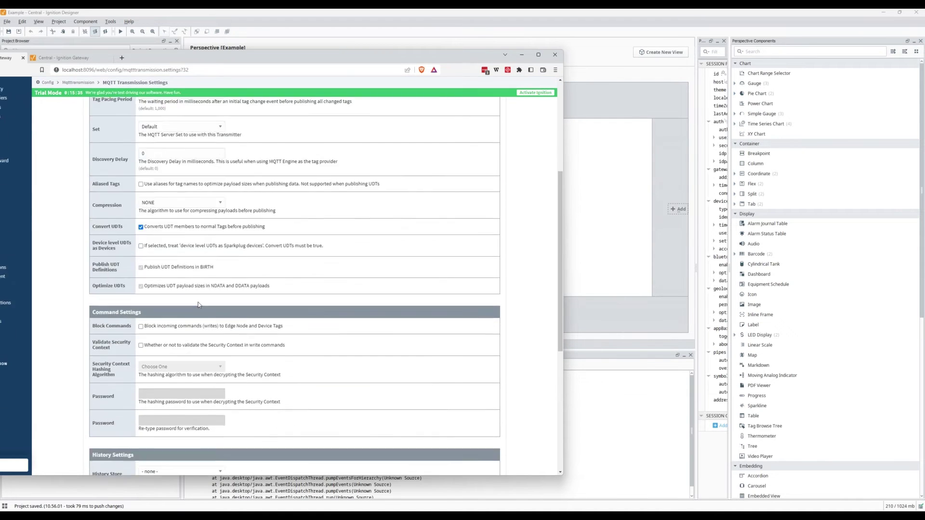
scroll(198, 305, "down", 3)
left_click(155, 371)
key("ctrl+v")
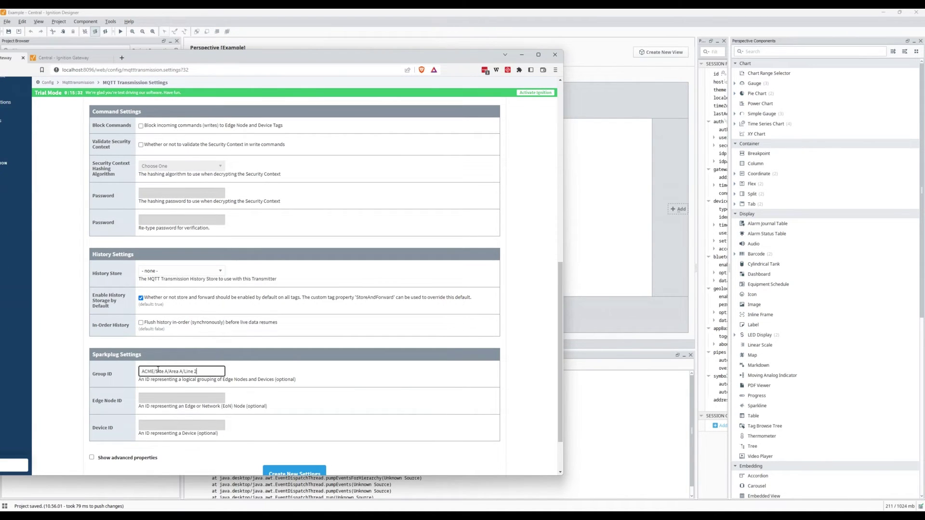
key("BackSpace")
type("_")
left_click(169, 371)
type("/")
type("_")
left_click_drag(313, 54, 620, 54)
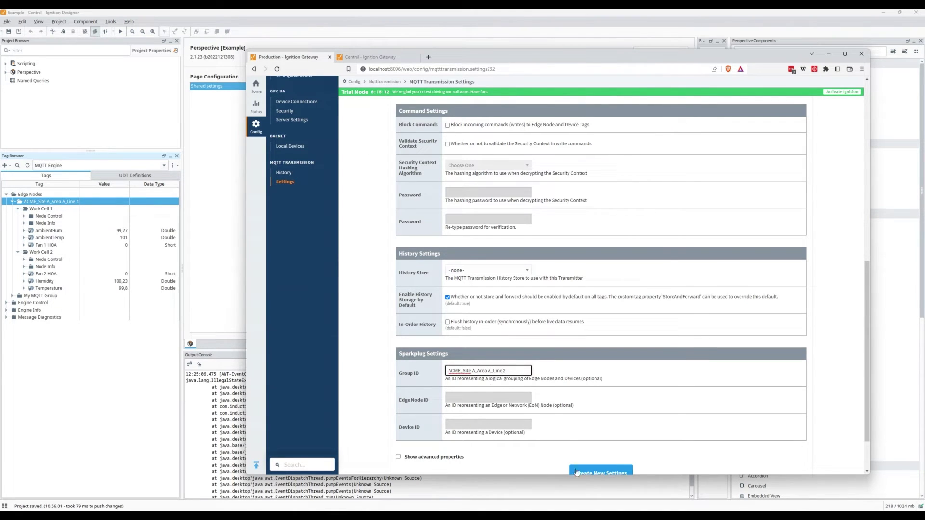
Step: Create the Line 2 transmitter with the entered settings and check its name and Sparkplug group ID in the transmitter list
left_click(599, 473)
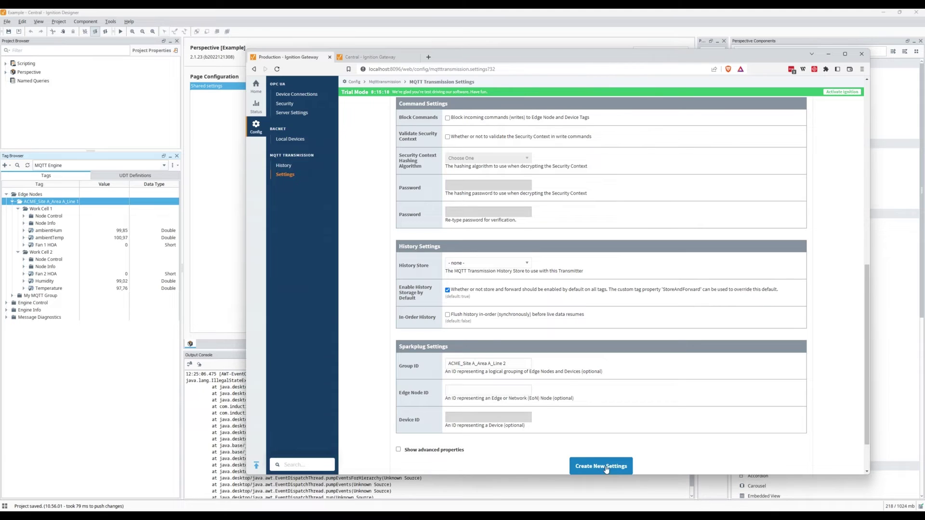
left_click(606, 467)
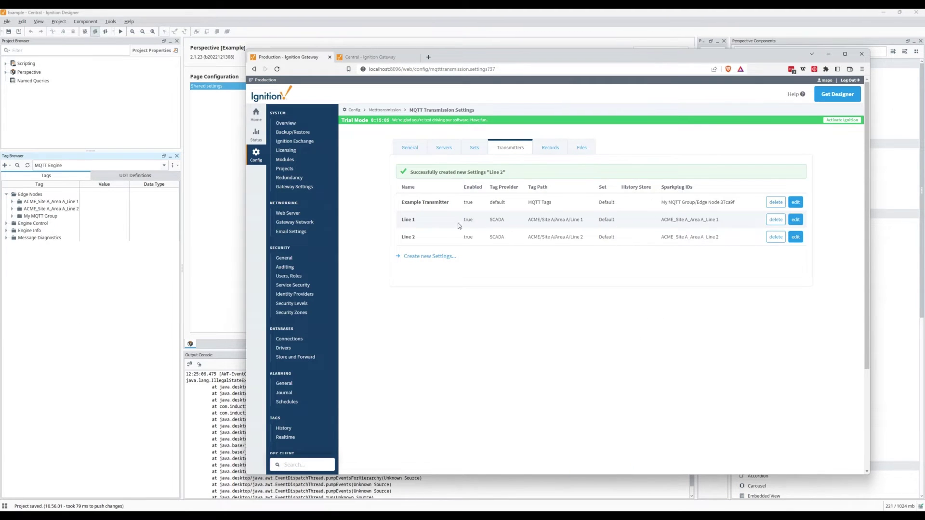
left_click_drag(422, 237, 400, 237)
left_click_drag(658, 238, 733, 237)
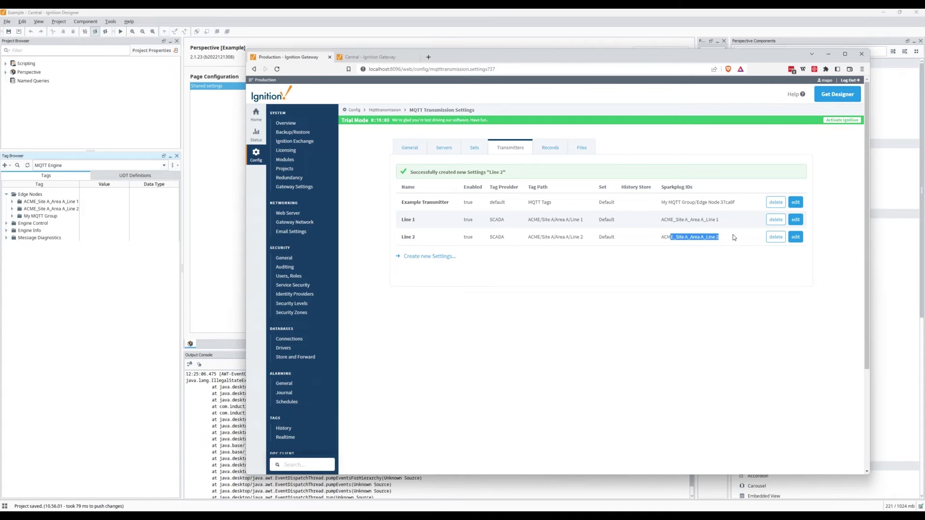
left_click(733, 238)
Step: Return to the Central Designer and expand the work cells of the ACME_Site A_Area A_Line 2 and Line 1 groups to compare their tags
left_click(61, 211)
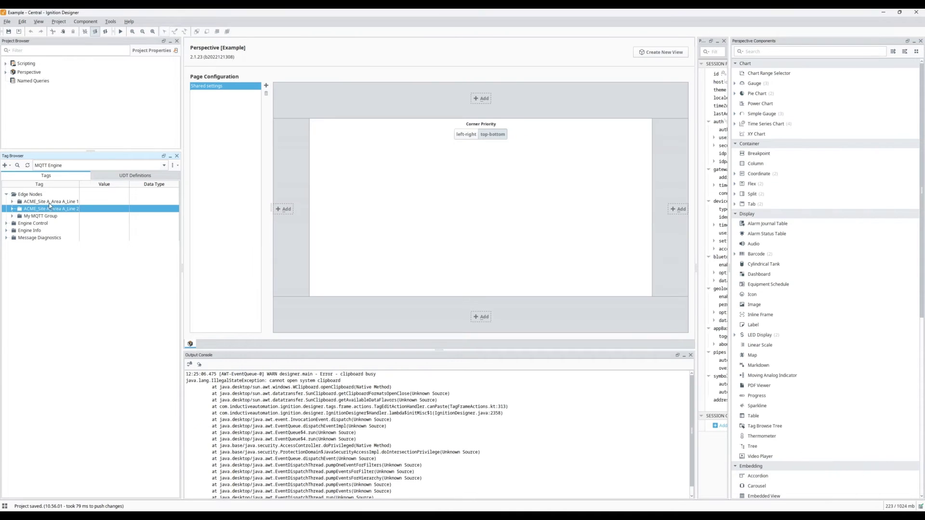
left_click(12, 208)
left_click(18, 216)
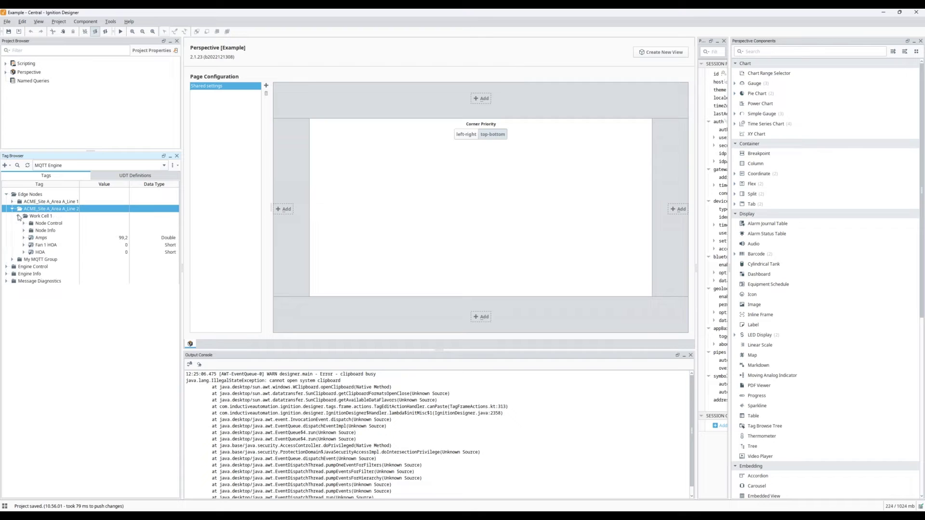
left_click(12, 202)
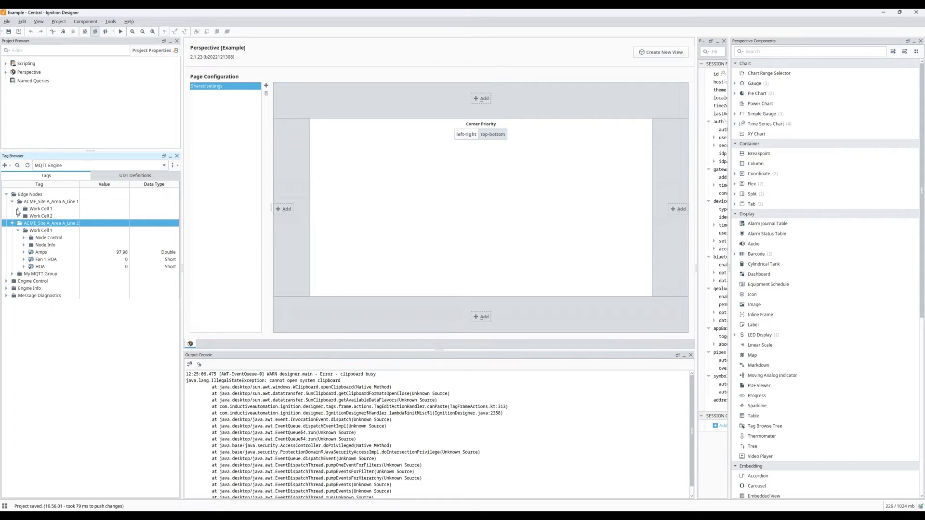
left_click(18, 208)
left_click(17, 251)
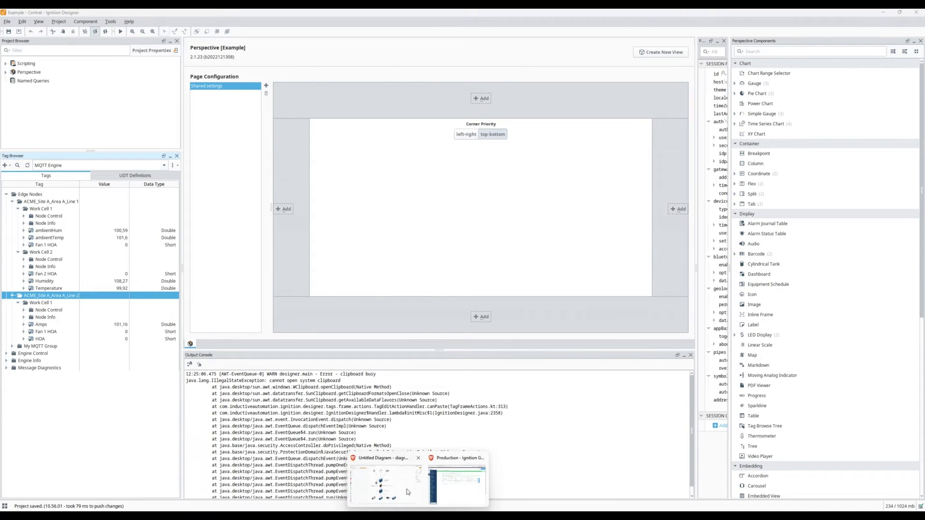
Step: Review the architecture diagram, and look over the ambientHum, ambientTemp and Fan 1 HOA tags in Line 1's Work Cell 1
left_click(406, 490)
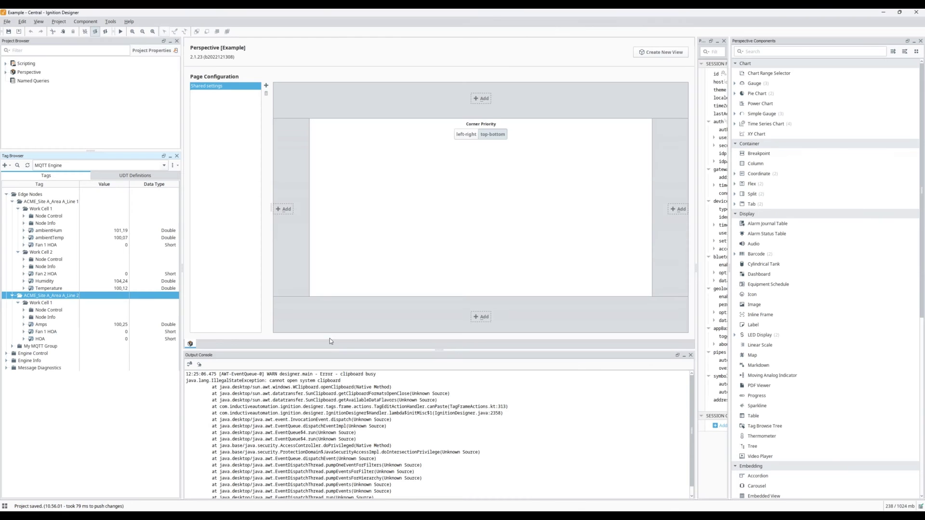
left_click(50, 231)
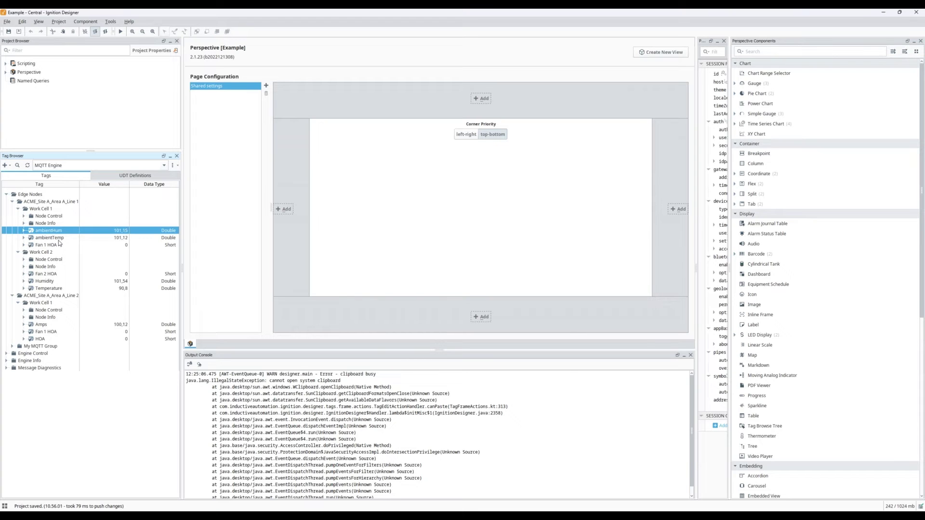
left_click(58, 239)
left_click(56, 245)
left_click(58, 231)
Step: Try enabling history on Line 1's ambientHum tag with DB as storage provider, then discard the changes
double_click(55, 232)
scroll(397, 273, "down", 3)
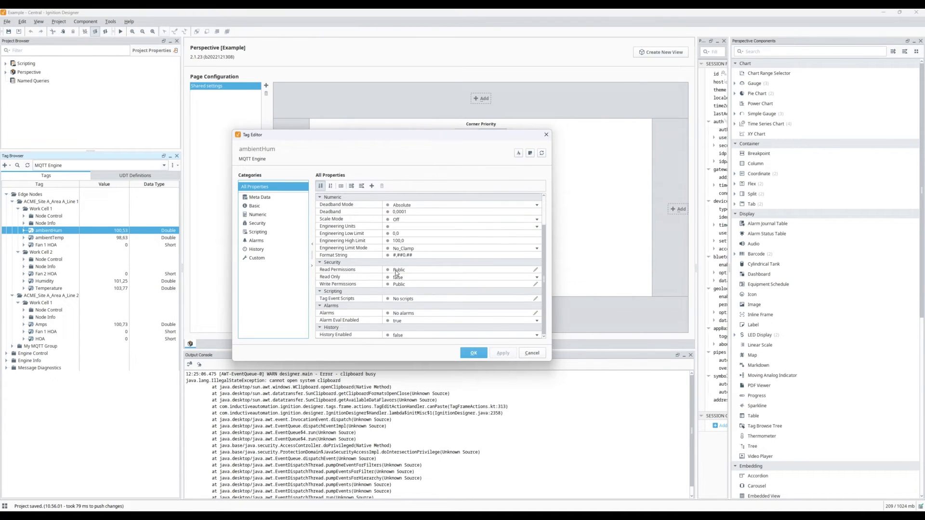
left_click(398, 334)
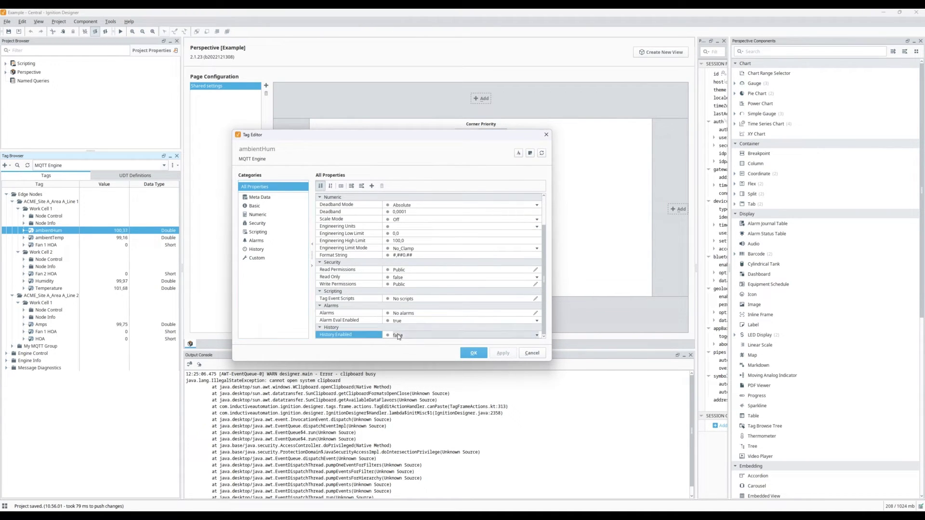
left_click(409, 344)
scroll(409, 333, "down", 3)
left_click(491, 278)
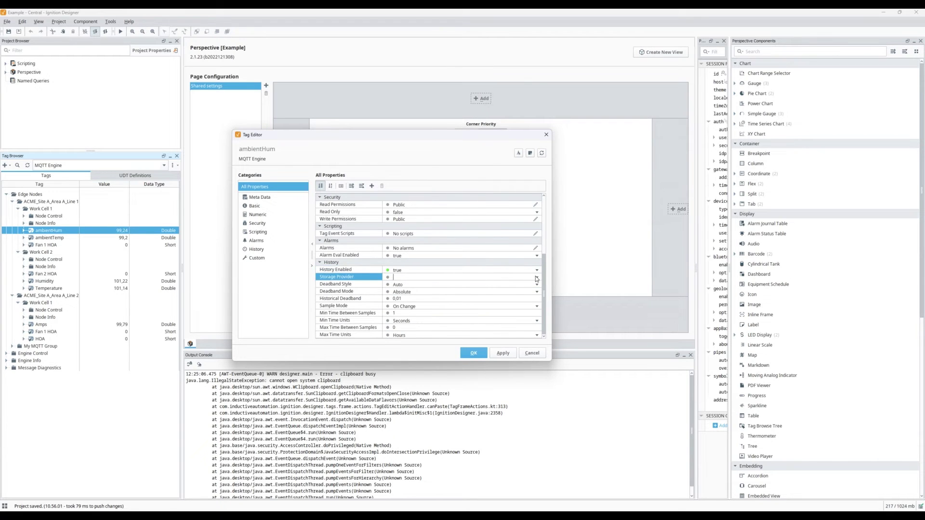
left_click(491, 295)
left_click(532, 354)
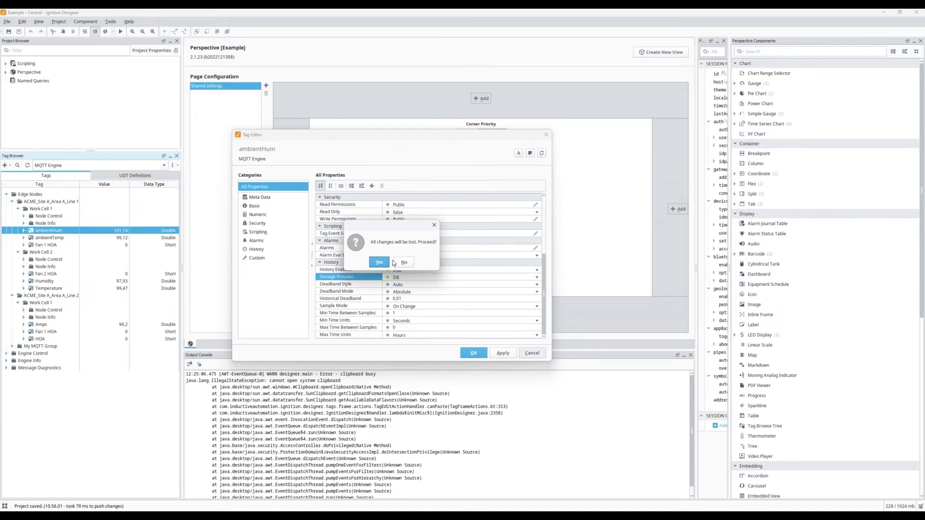
left_click(381, 263)
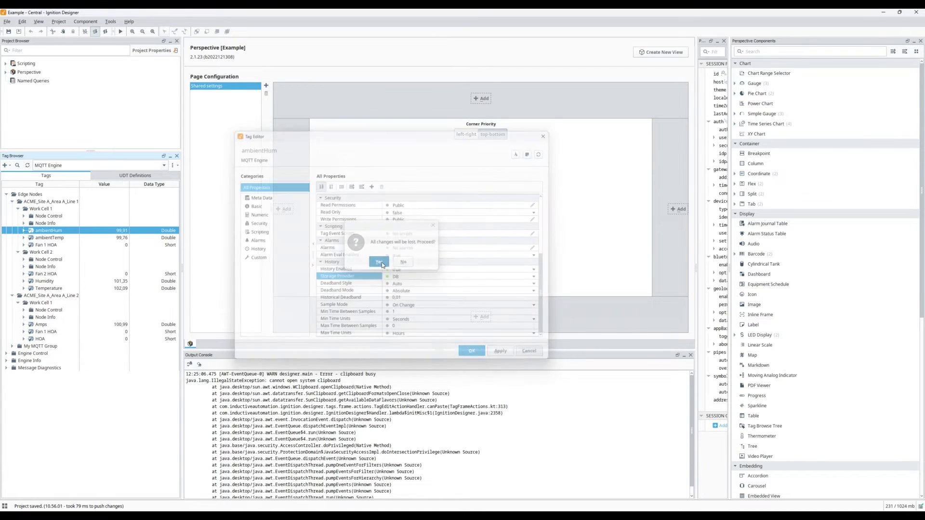
Step: Switch to the Production Designer and browse the SCADA provider to ambientHum in ACME/Site A/Area A/Line 1/Work Cell 1
key("alt+Tab")
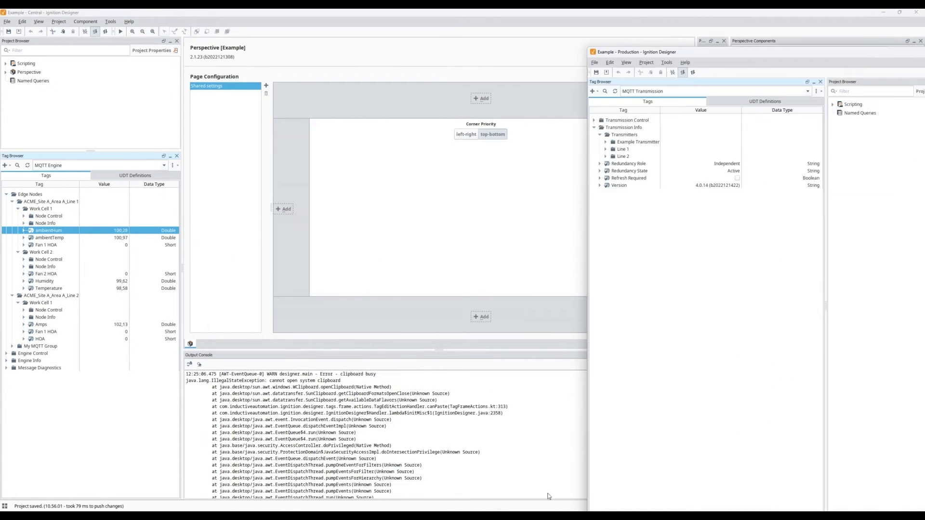
left_click_drag(659, 48, 393, 42)
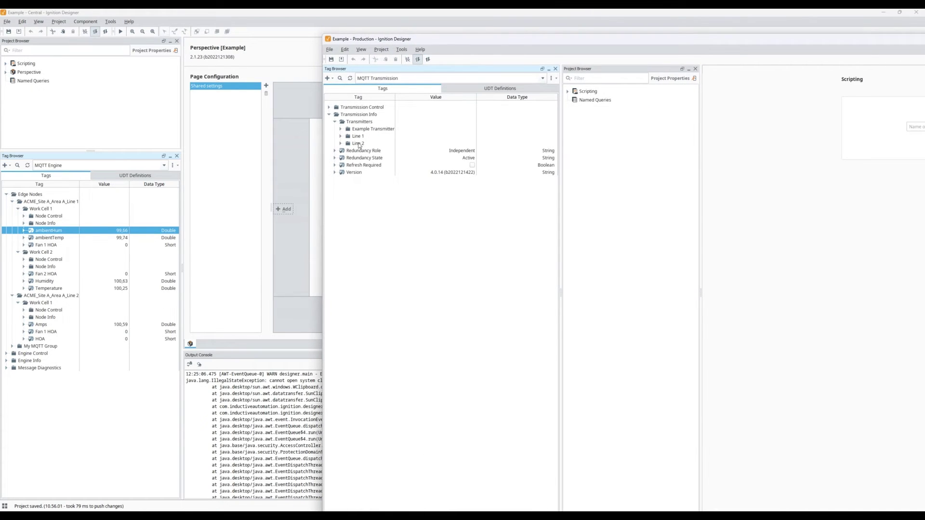
left_click(372, 79)
left_click(367, 95)
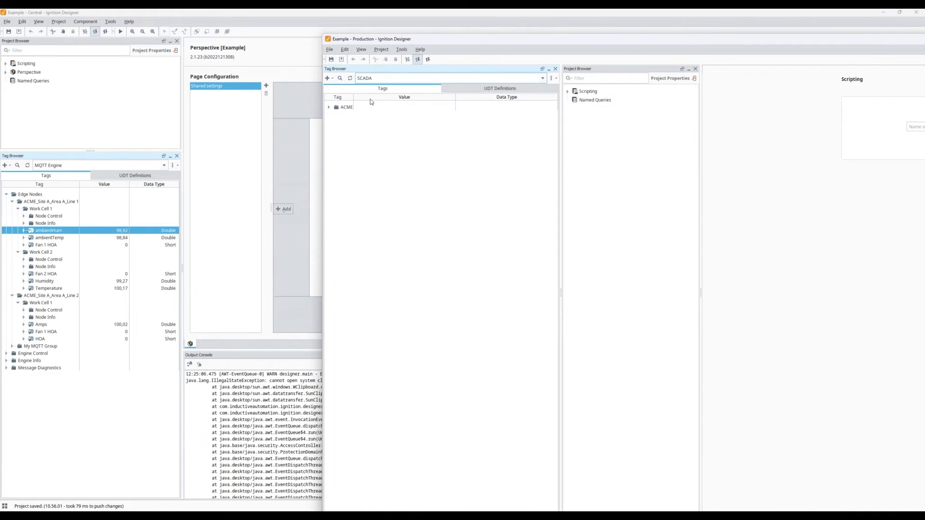
left_click(329, 107)
left_click(335, 114)
left_click(340, 121)
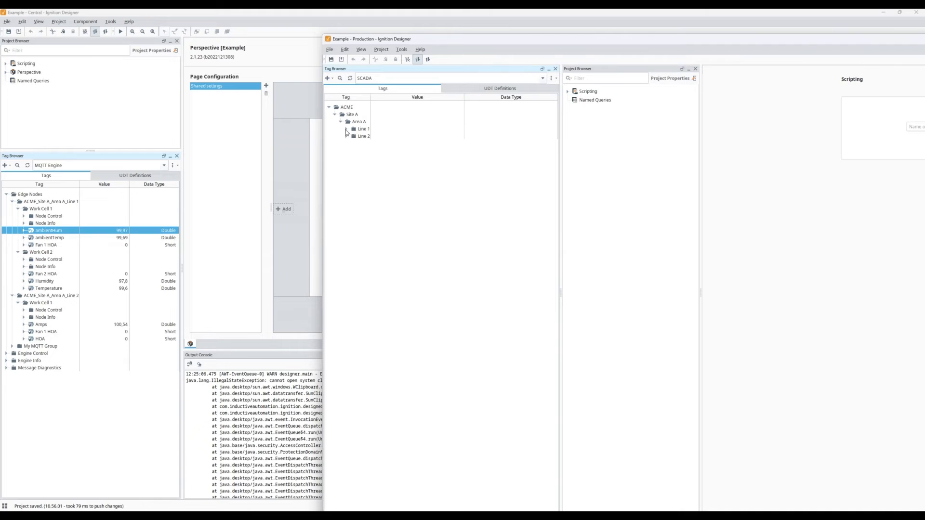
left_click(347, 129)
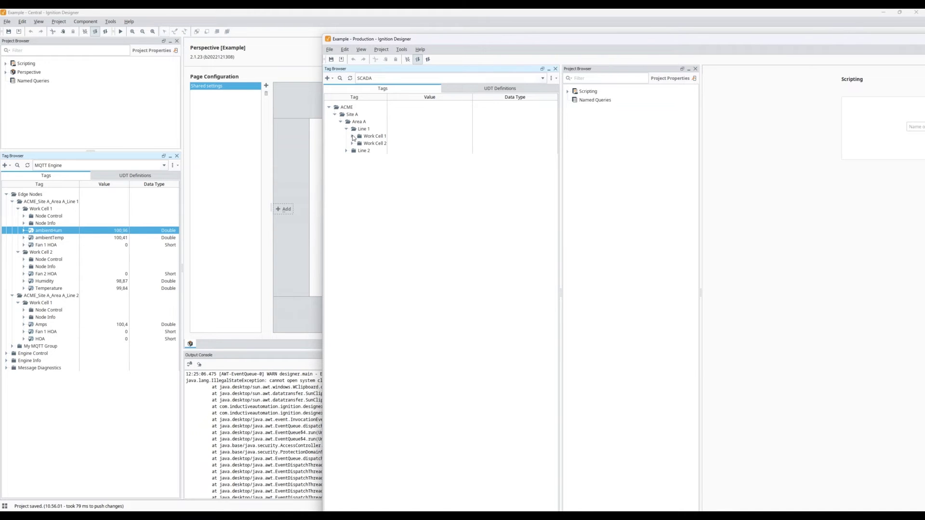
left_click(353, 136)
left_click(385, 143)
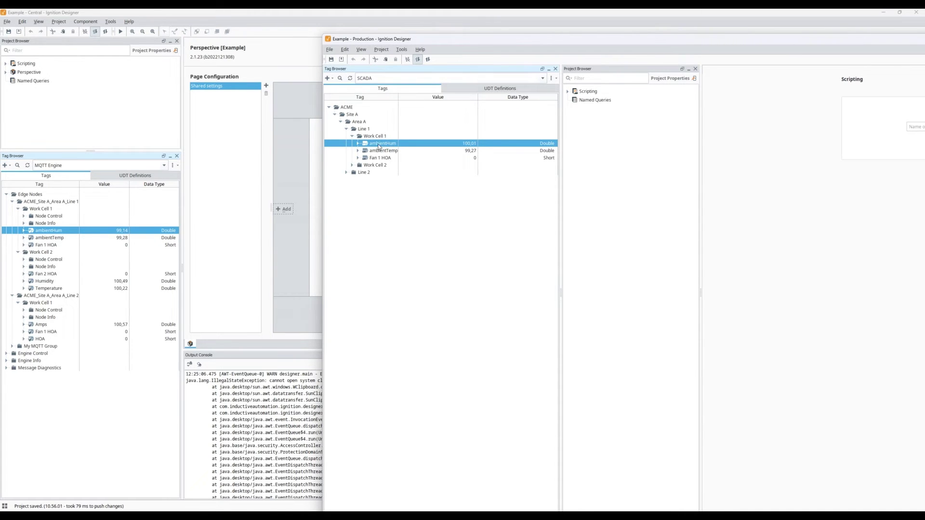
Step: Collapse Work Cell 1 and review how the Line 1 folder holds Work Cell 1 and Work Cell 2
left_click(379, 136)
left_click(352, 136)
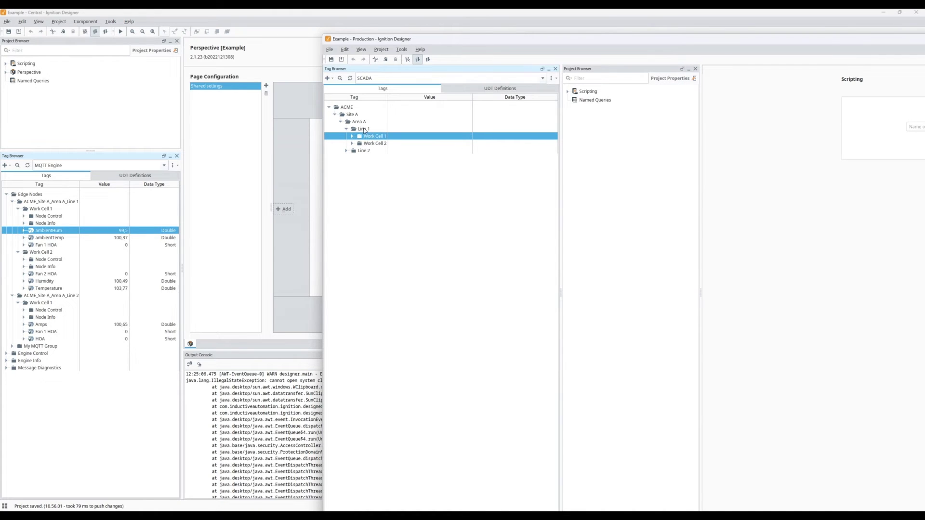
left_click(365, 129)
left_click(376, 136)
left_click(377, 144)
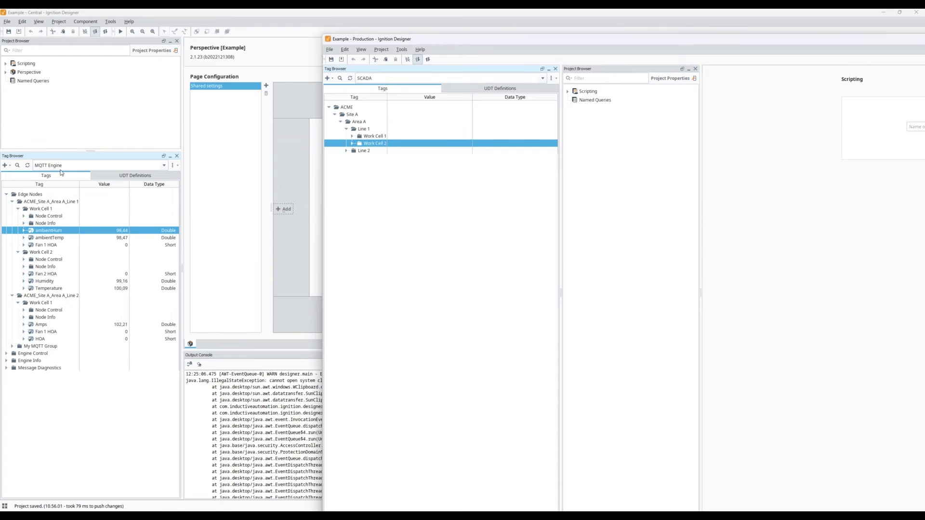
Step: Return to the Central Designer, collapse the Line 1 group and switch the tag provider to SCADA Central
left_click(110, 12)
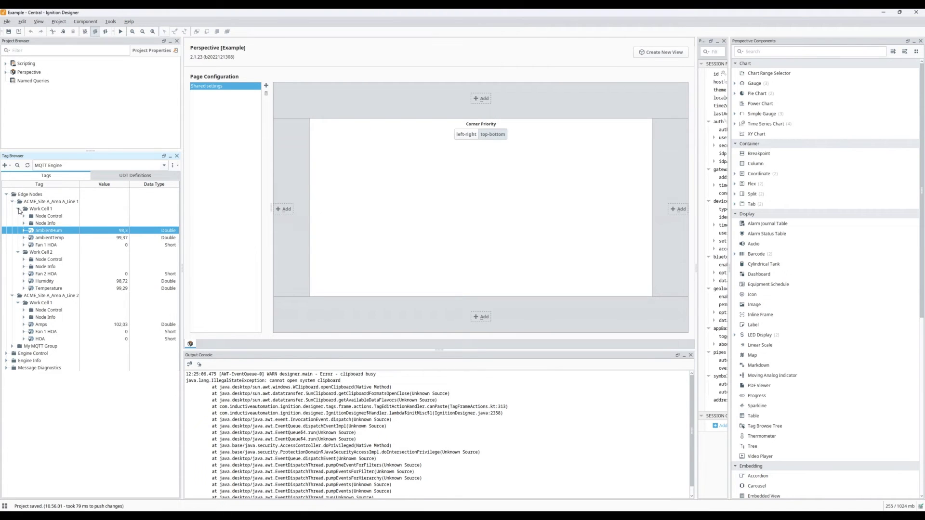
left_click(18, 209)
left_click(12, 201)
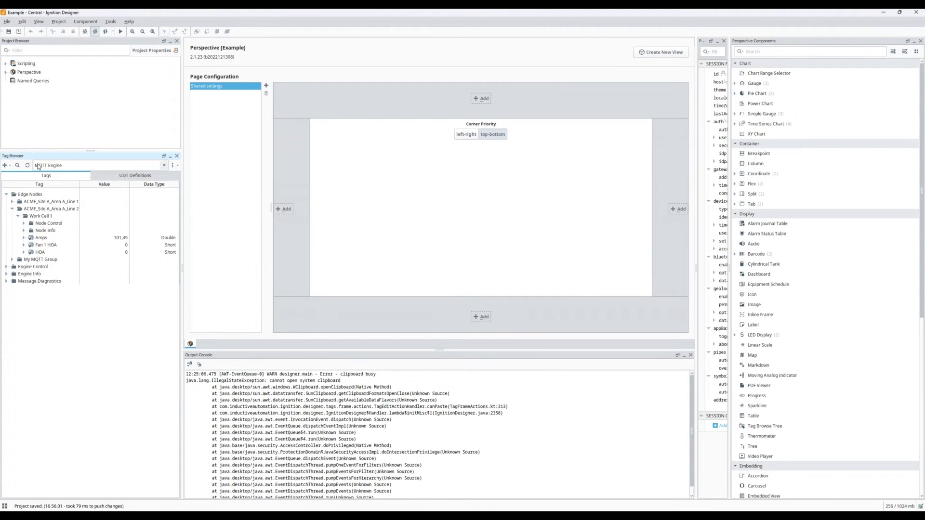
left_click(42, 165)
left_click(46, 189)
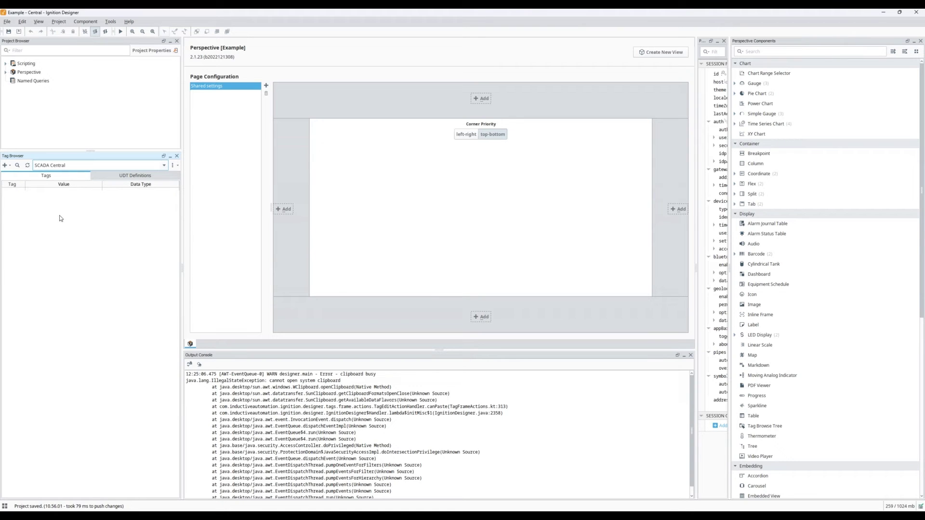
Step: Create an ACME folder in the SCADA Central provider and add a Site A folder inside it
left_click(5, 165)
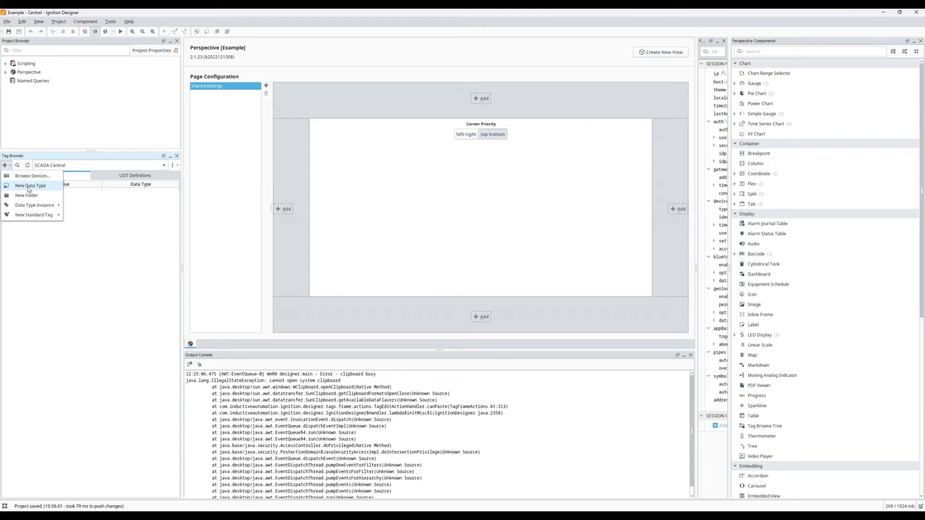
left_click(26, 195)
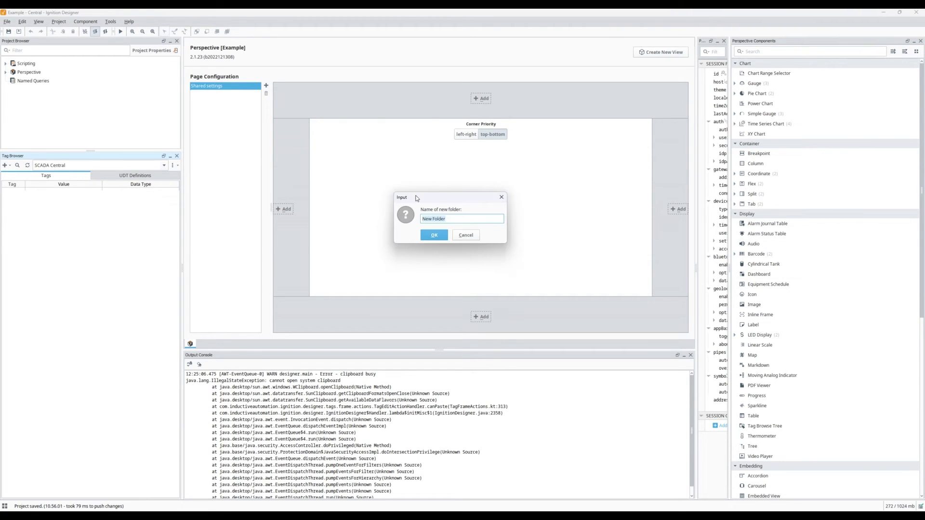
type("ACME")
key("Return")
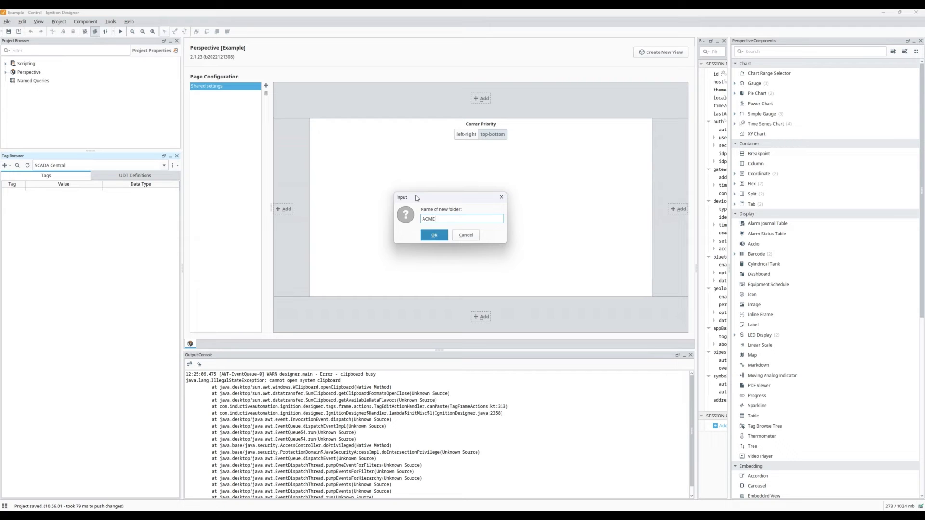
right_click(29, 197)
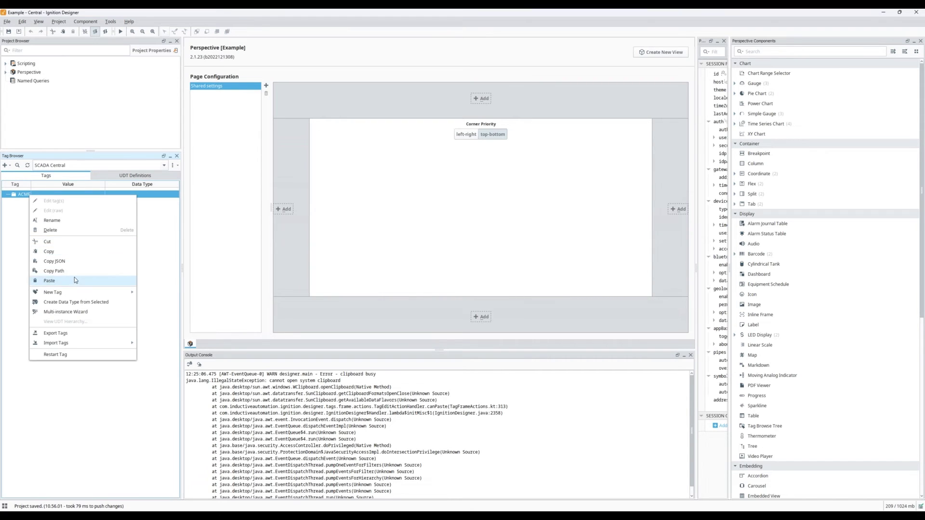
left_click(159, 292)
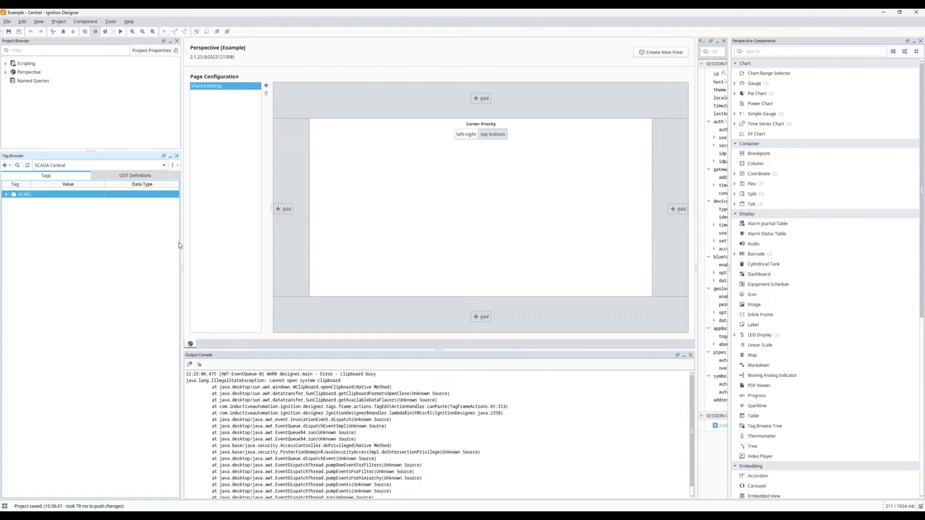
Step: Add a folder named Area A inside the Site A folder
left_click(5, 194)
right_click(20, 201)
mouse_move(115, 300)
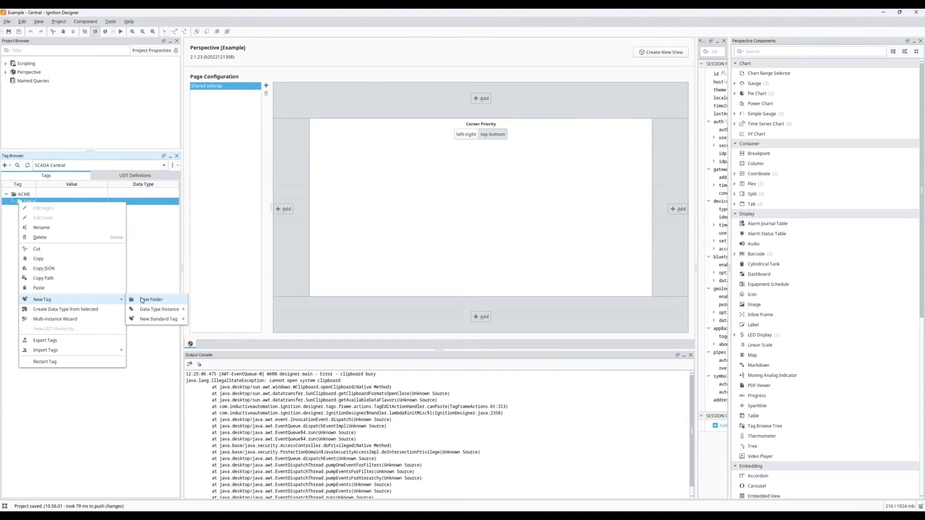
left_click(144, 300)
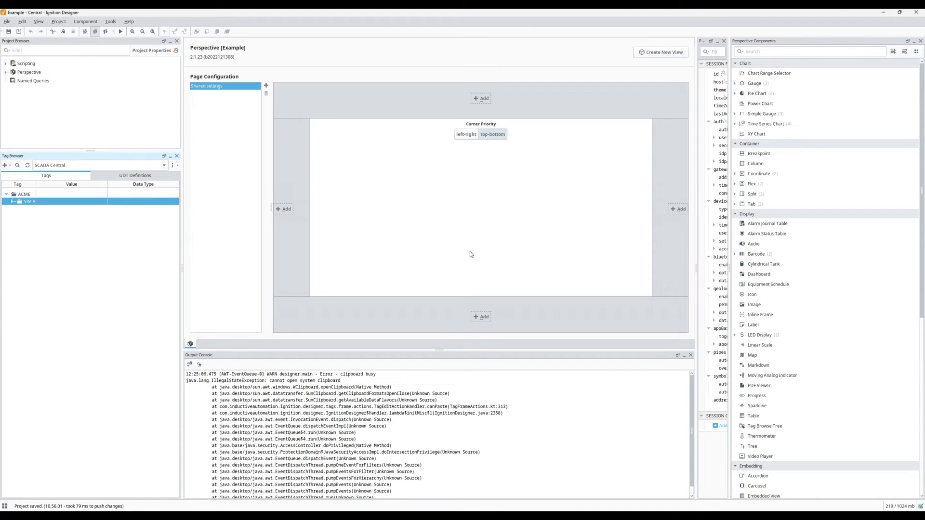
Step: Add a folder named Line 1 inside the Area A folder and select it
left_click(13, 201)
right_click(33, 209)
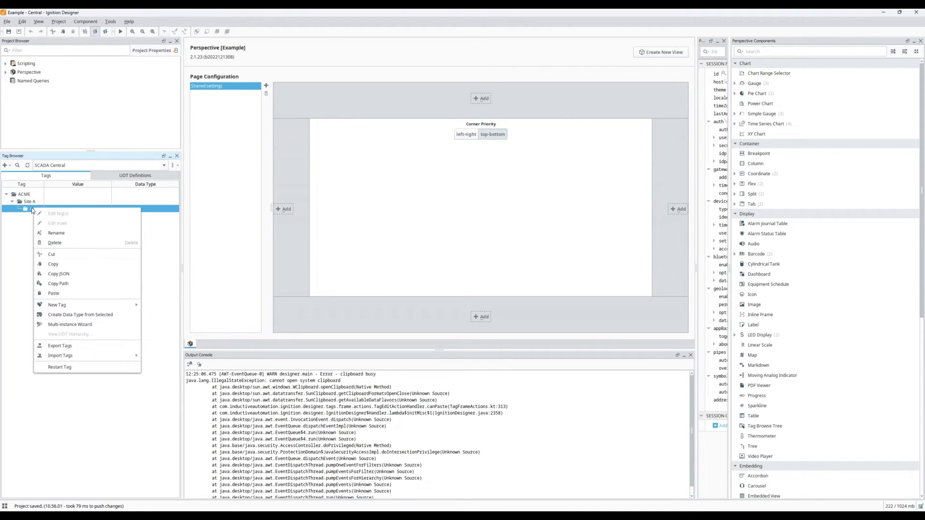
mouse_move(116, 305)
left_click(163, 307)
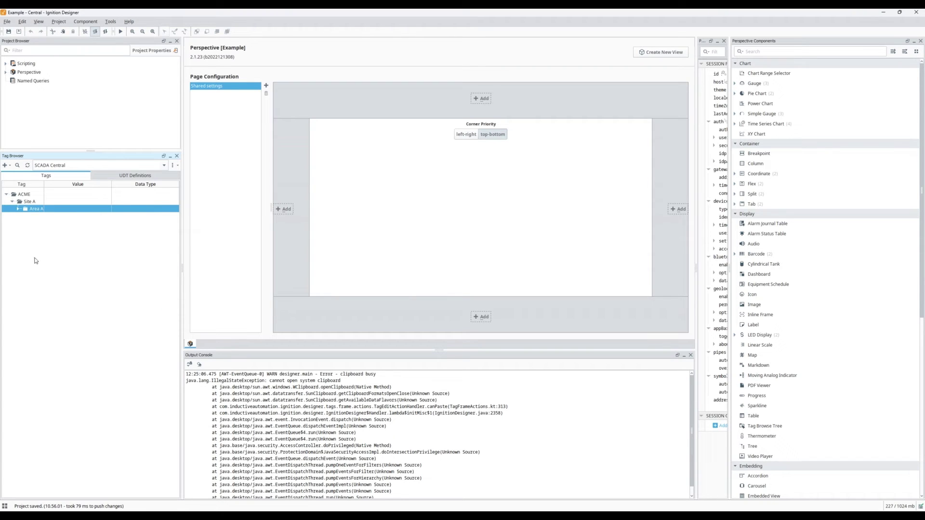
left_click(36, 217)
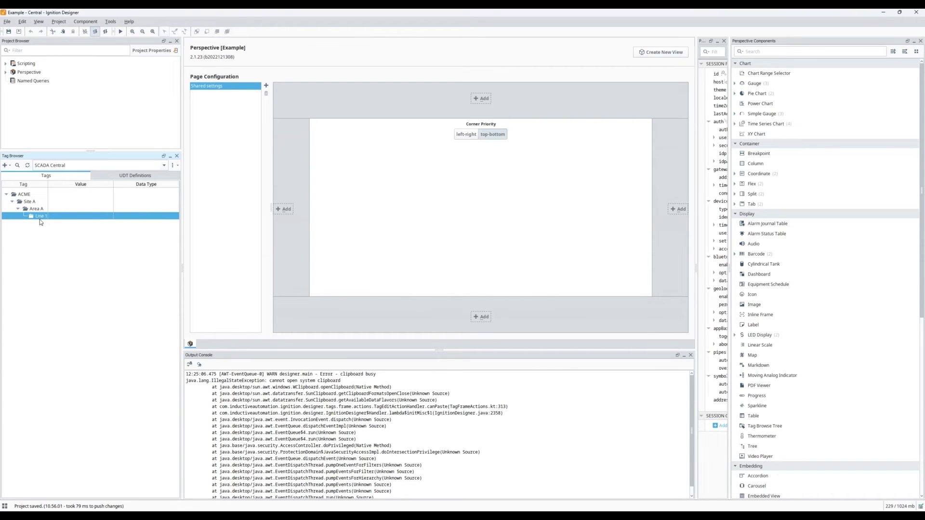
Step: Check the work cell folders under ACME_Site A_Area A_Line 1 in the MQTT Engine tag provider
right_click(39, 217)
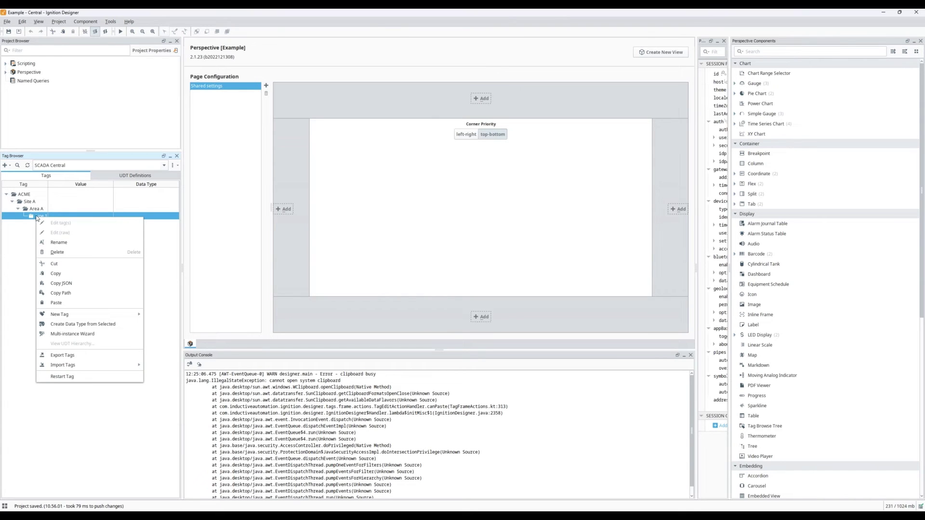
key("Escape")
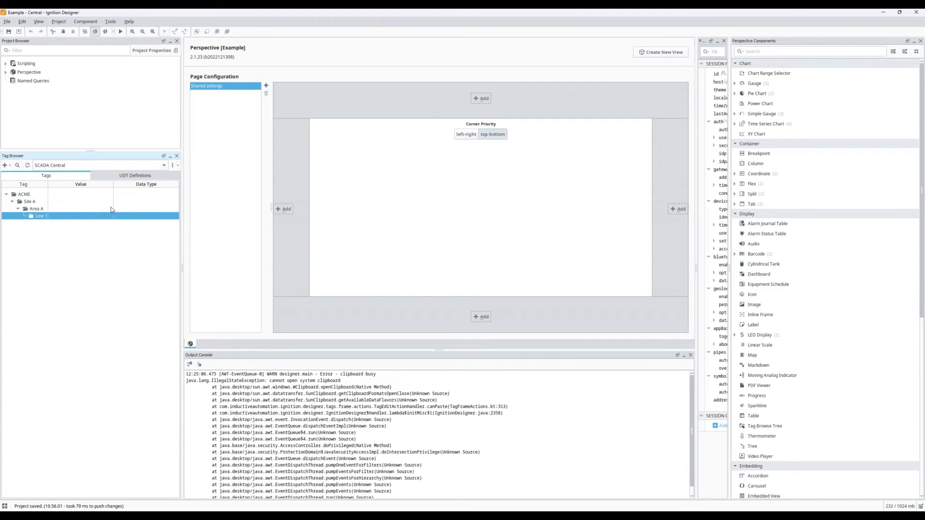
left_click(57, 167)
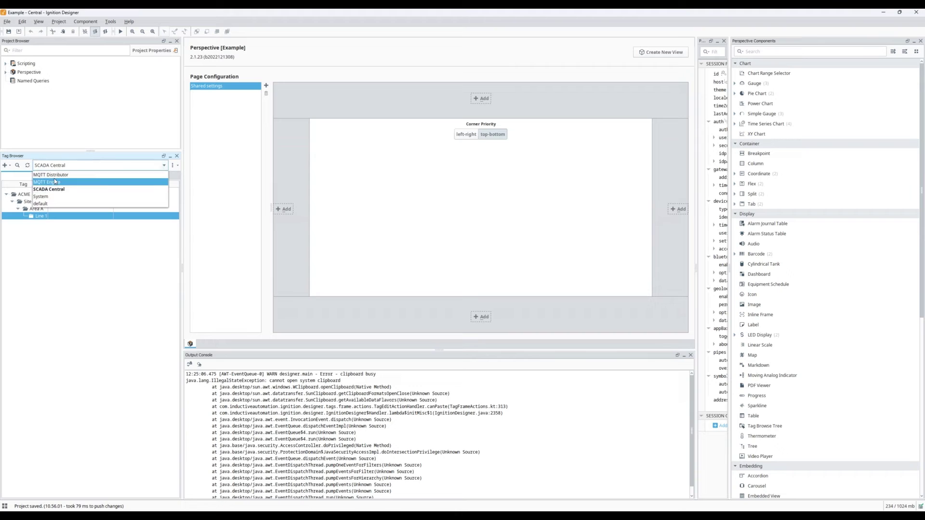
left_click(55, 182)
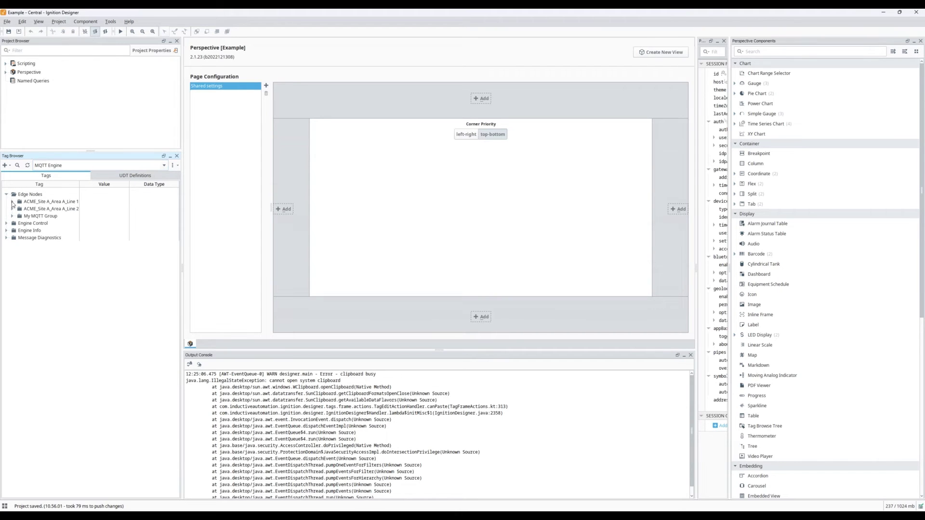
left_click(12, 202)
left_click(57, 207)
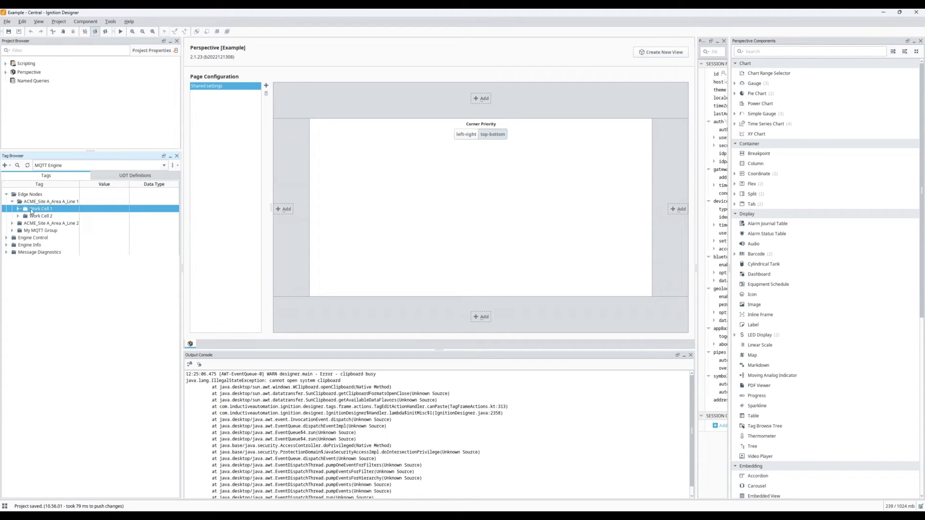
left_click(12, 202)
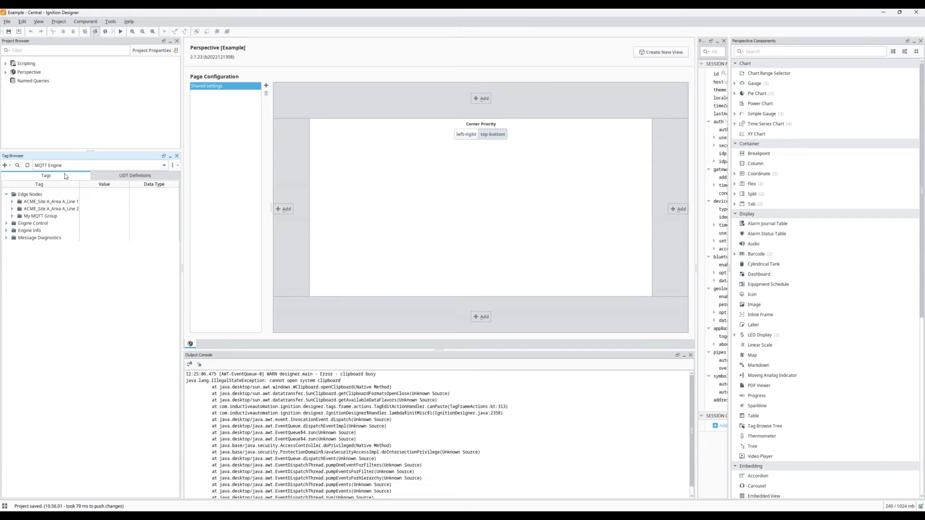
Step: Switch back to the SCADA Central provider and add a folder named Work Cell 1 inside ACME/Site A/Area A/Line 1
left_click(163, 165)
left_click(52, 190)
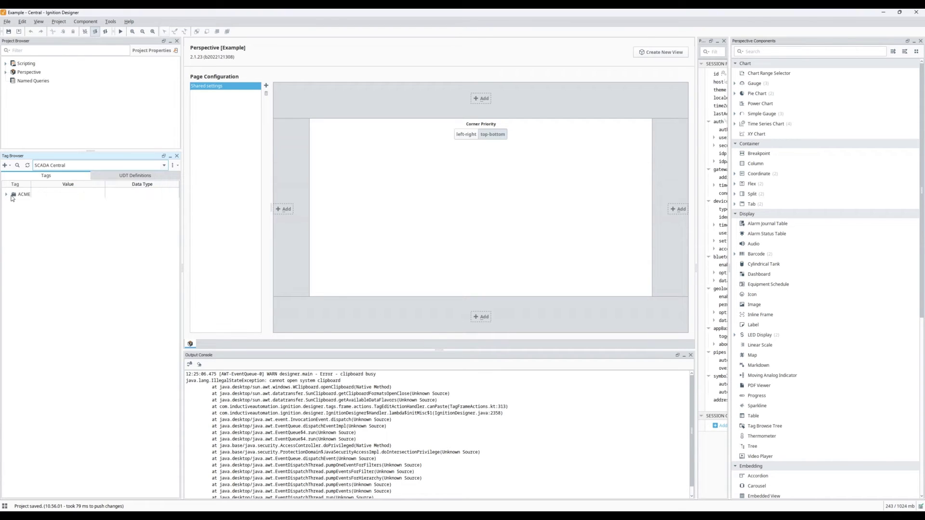
left_click(6, 194)
left_click(12, 201)
left_click(18, 209)
right_click(38, 217)
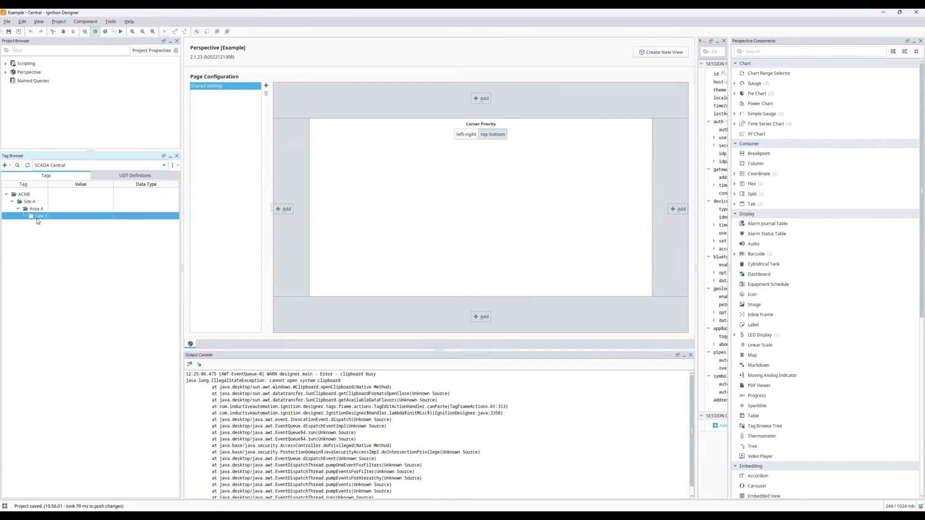
mouse_move(131, 318)
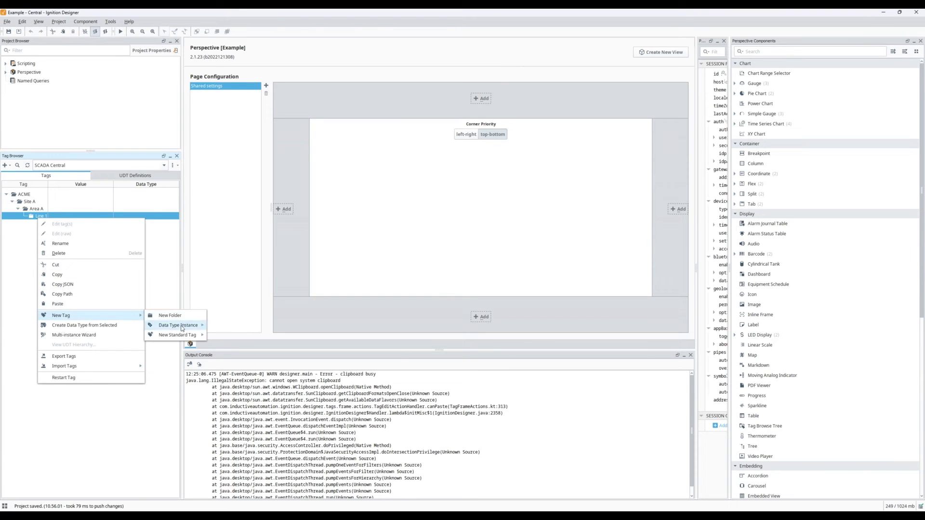
left_click(247, 310)
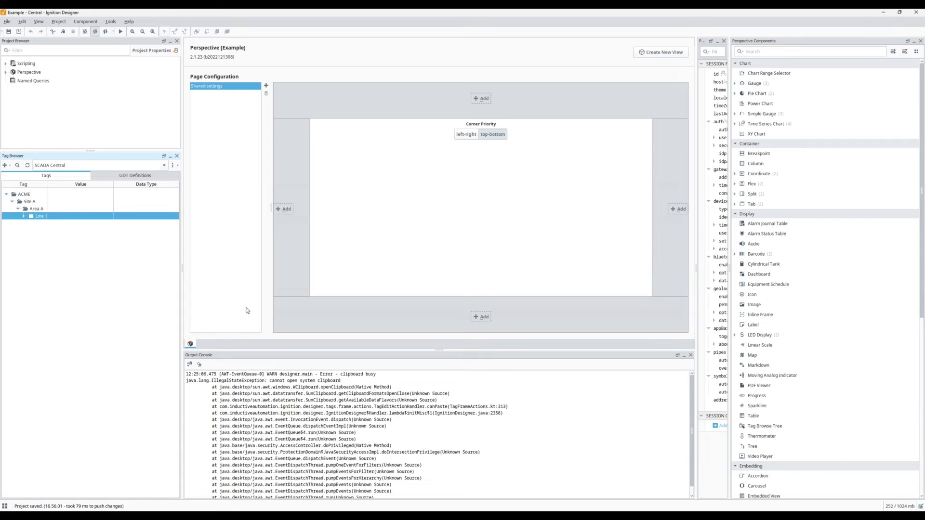
Step: Start a new reference tag inside the Work Cell 1 folder and move its editor clear of the tag tree
left_click(24, 217)
left_click(41, 224)
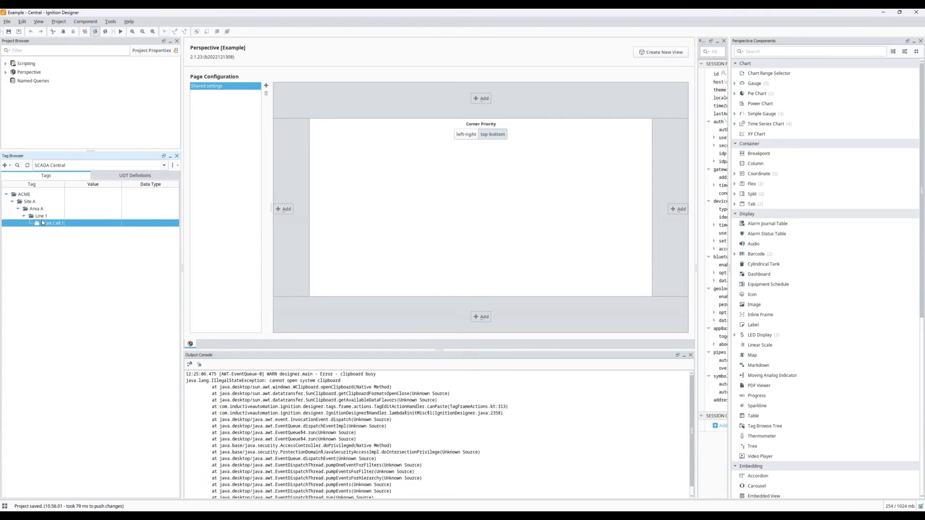
right_click(49, 224)
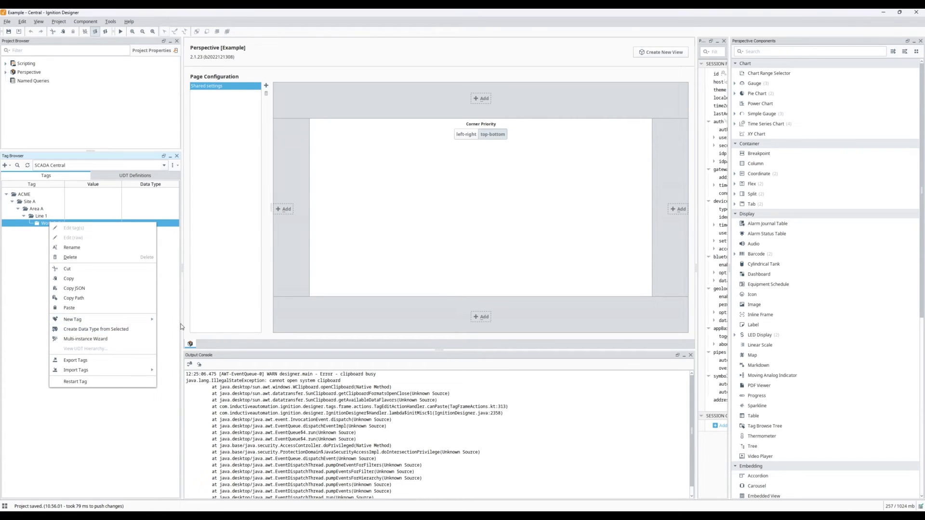
mouse_move(154, 322)
mouse_move(208, 339)
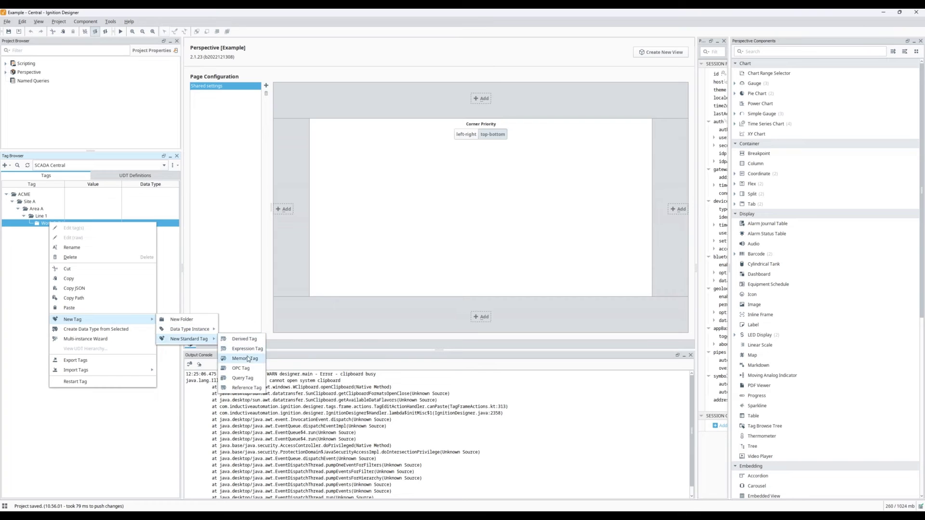
left_click(246, 388)
left_click(413, 204)
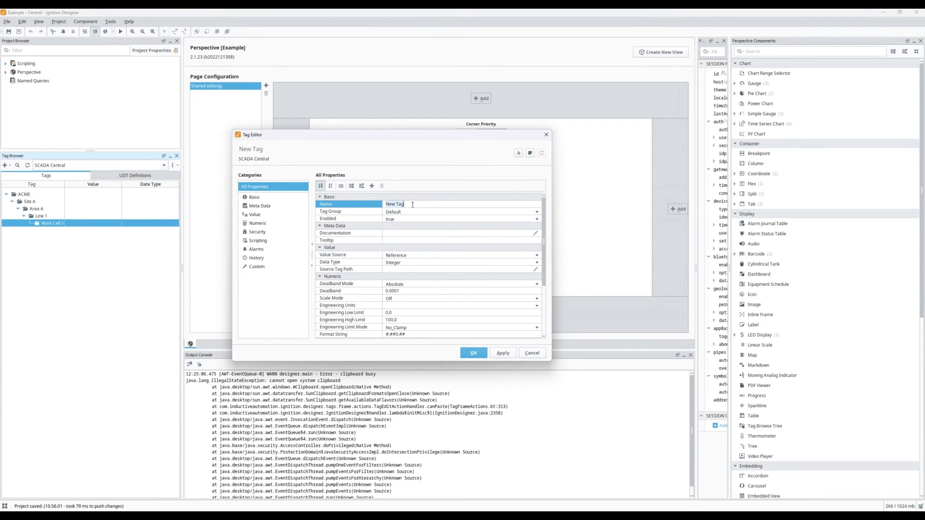
left_click_drag(262, 131, 391, 147)
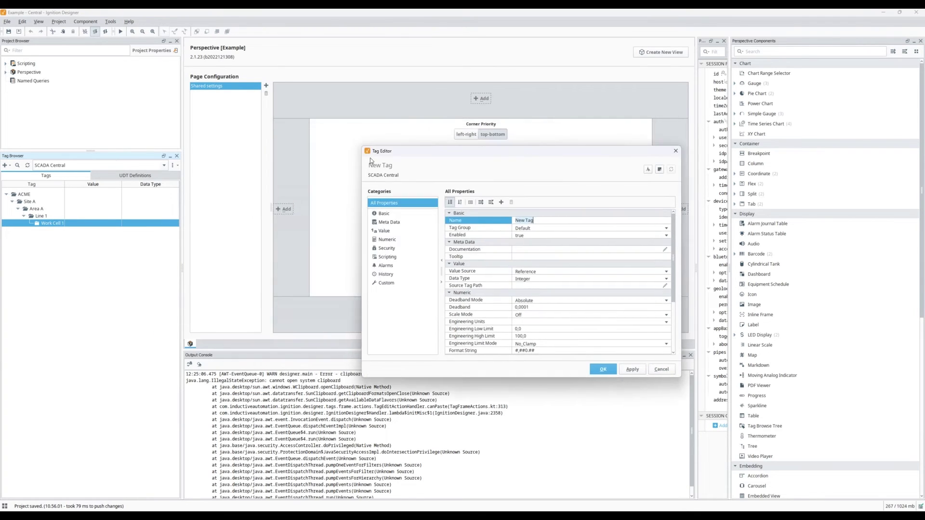
Step: With the tag editor open, look up ambientHum in the MQTT Engine provider under ACME_Site A_Area A_Line 1, Work Cell 1
left_click(165, 166)
left_click(53, 188)
left_click(6, 194)
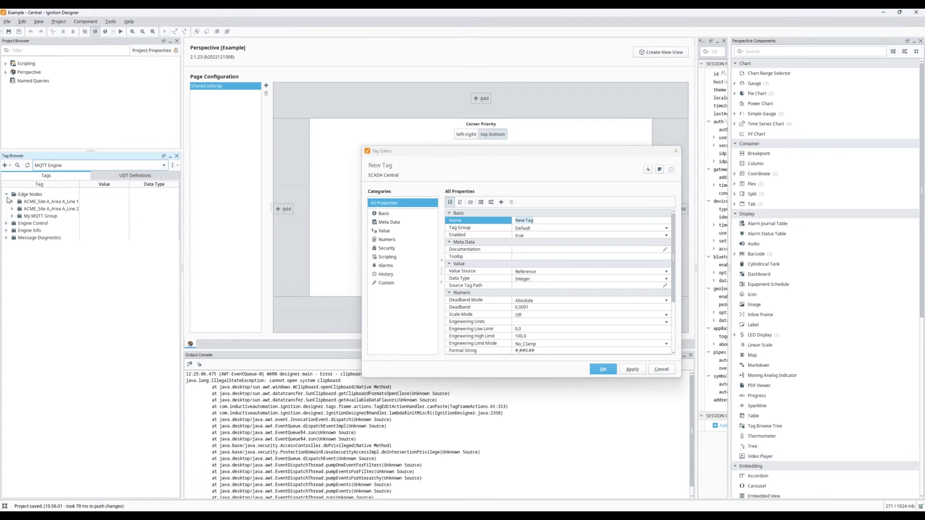
left_click(13, 201)
left_click(18, 208)
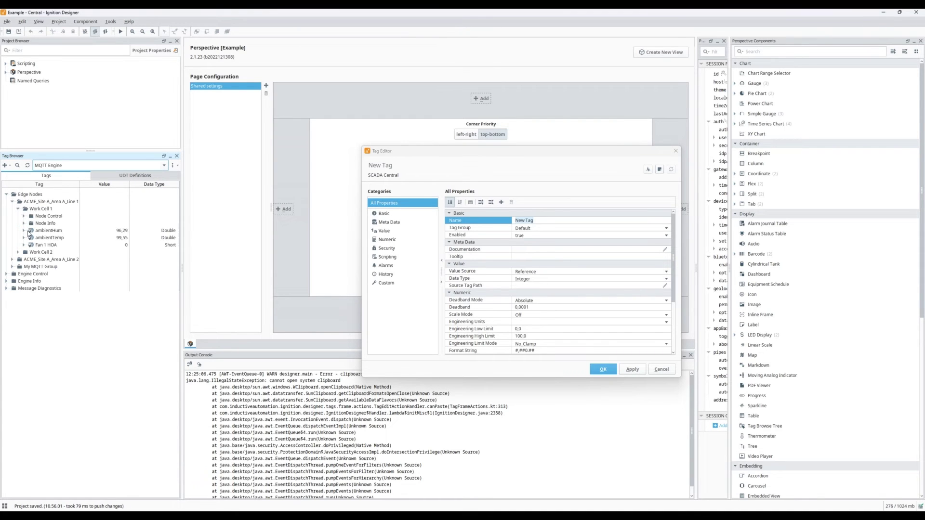
left_click(49, 232)
Step: Name the new reference tag ambientHum and set its data type to Double
left_click(507, 224)
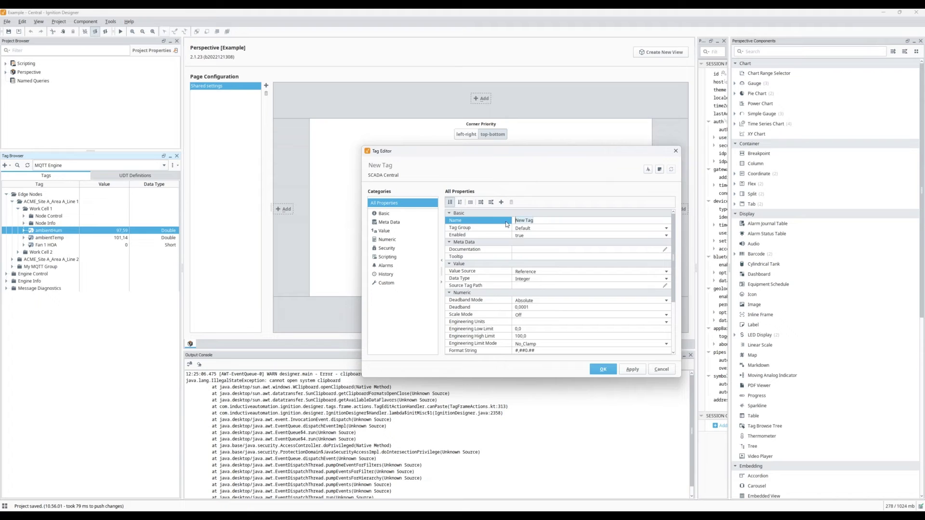
type("Ambie")
left_click(530, 279)
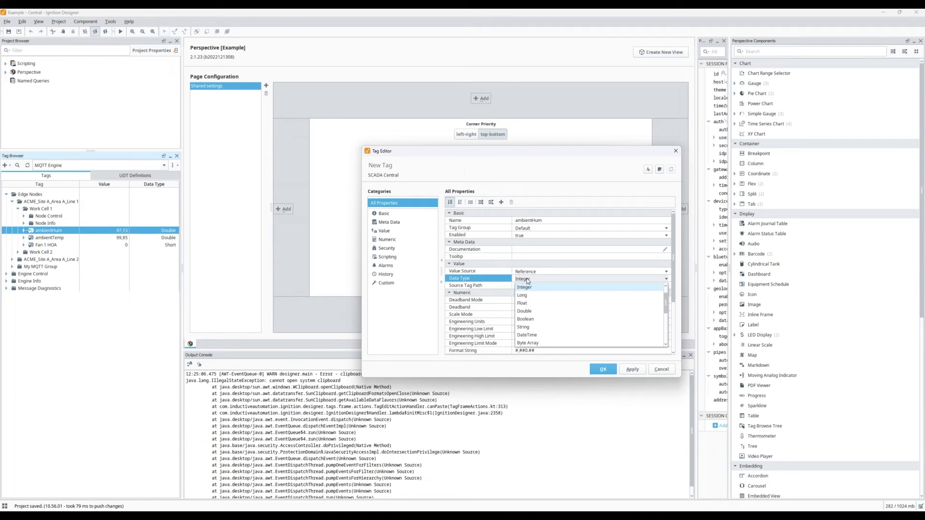
left_click(532, 305)
Step: Set the source tag path to [MQTT Engine]Edge Nodes/ACME_Site A_Area A_Line 1/Work Cell 1/ambientHum and save the tag
left_click(634, 286)
left_click(666, 287)
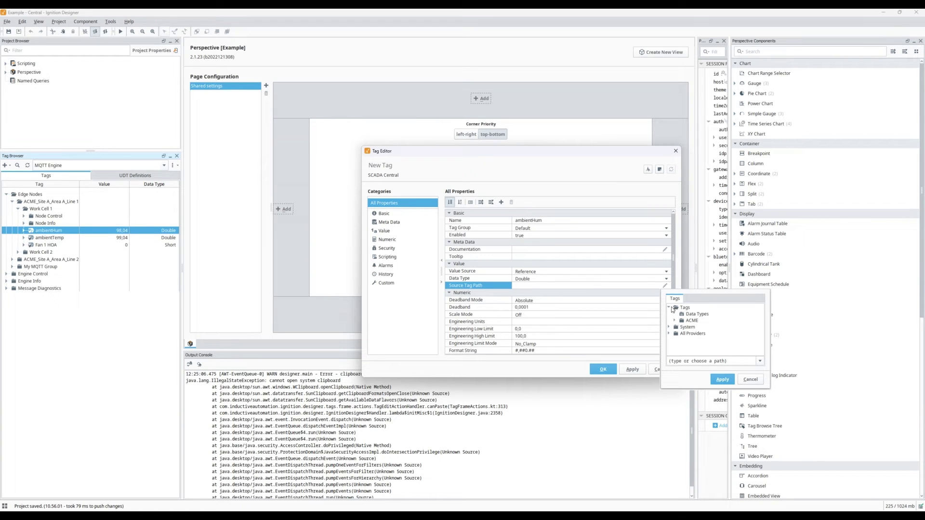
left_click(670, 334)
left_click(674, 346)
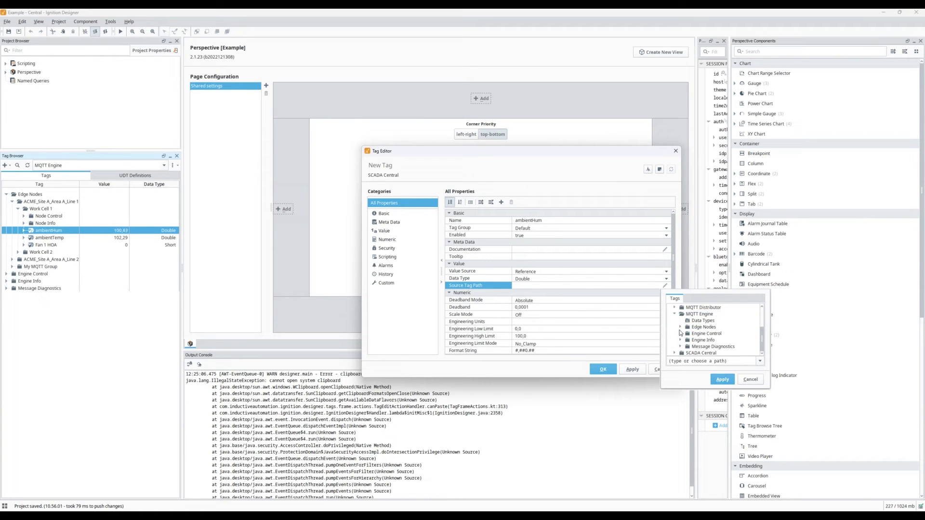
left_click(680, 327)
left_click(692, 342)
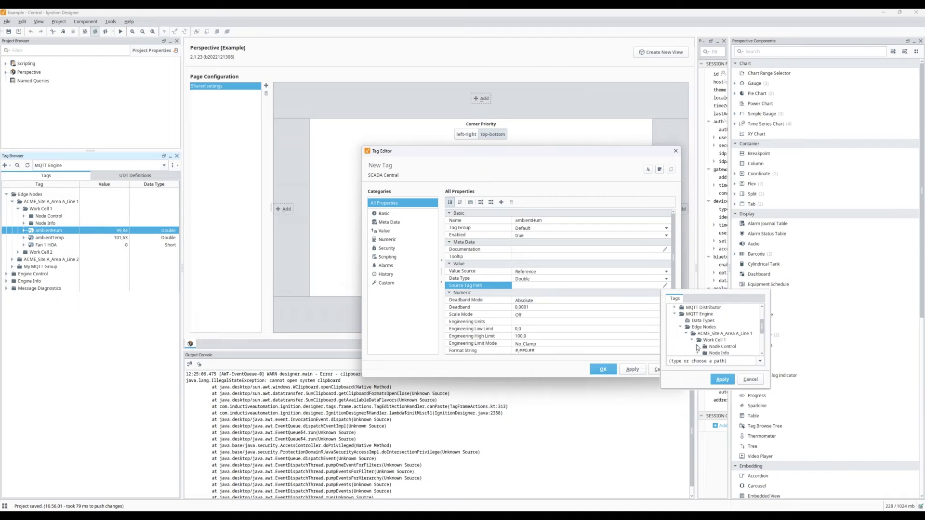
scroll(713, 333, "down", 2)
left_click(718, 321)
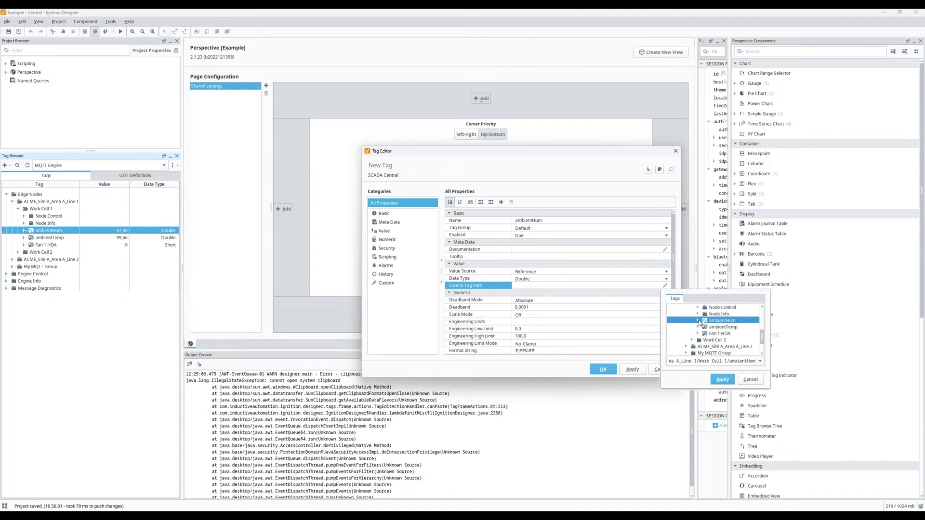
left_click(722, 379)
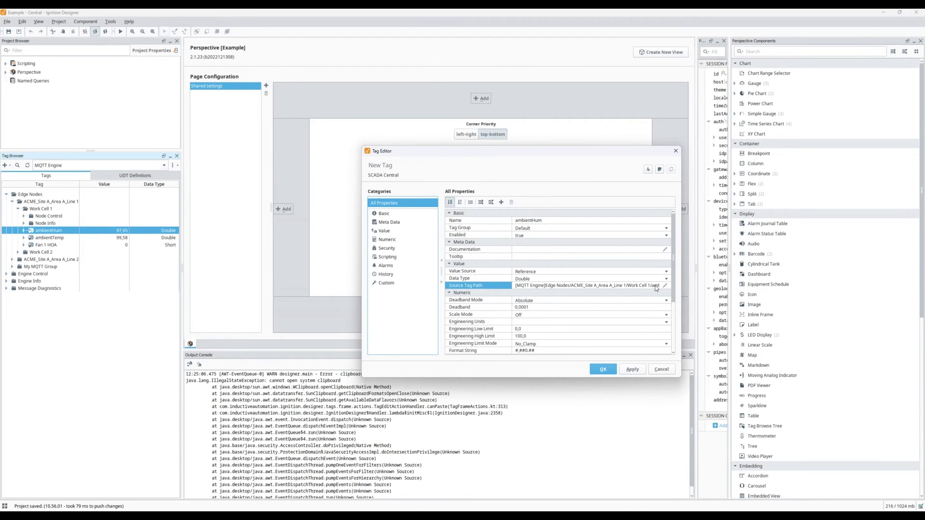
scroll(545, 287, "down", 4)
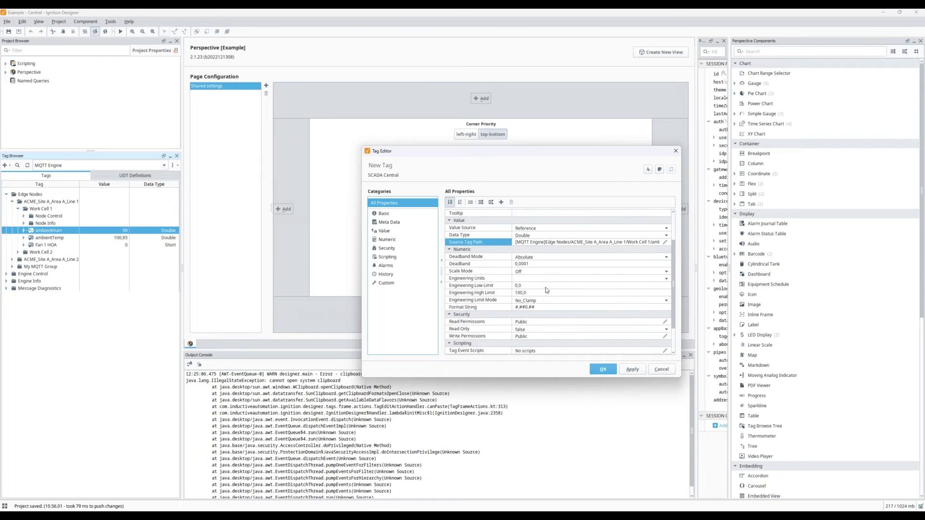
left_click(602, 371)
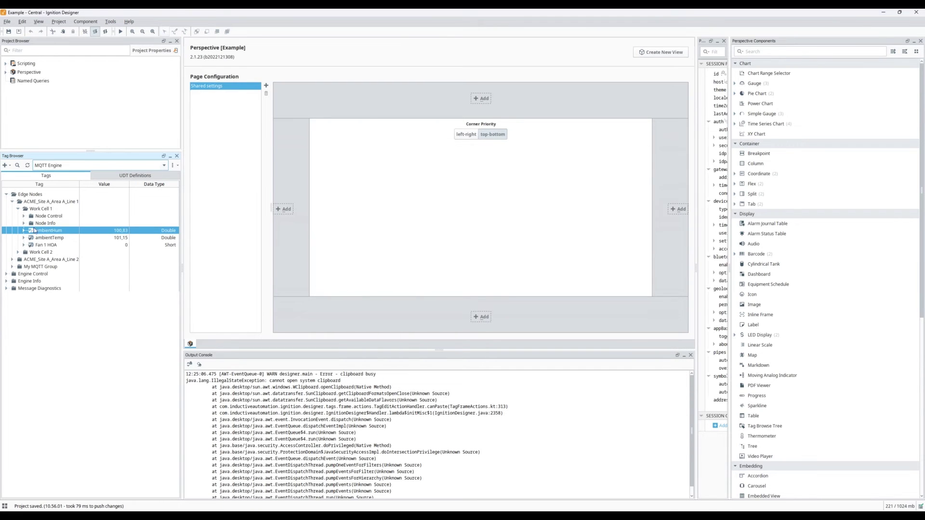
Step: Switch to the SCADA Central provider and expand ACME down to Work Cell 1 to inspect the new ambientHum tag
left_click(96, 166)
left_click(53, 182)
left_click(7, 195)
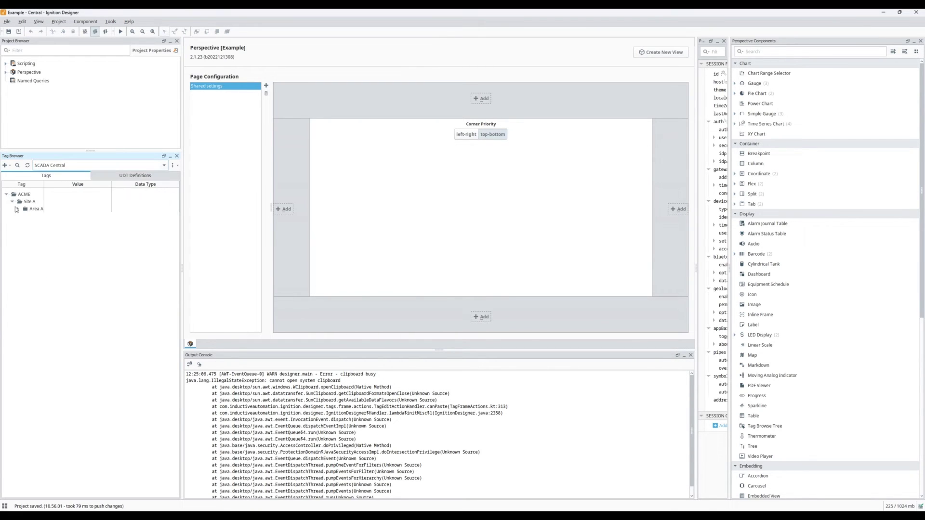
left_click(17, 209)
left_click(24, 215)
left_click(30, 223)
left_click(81, 231)
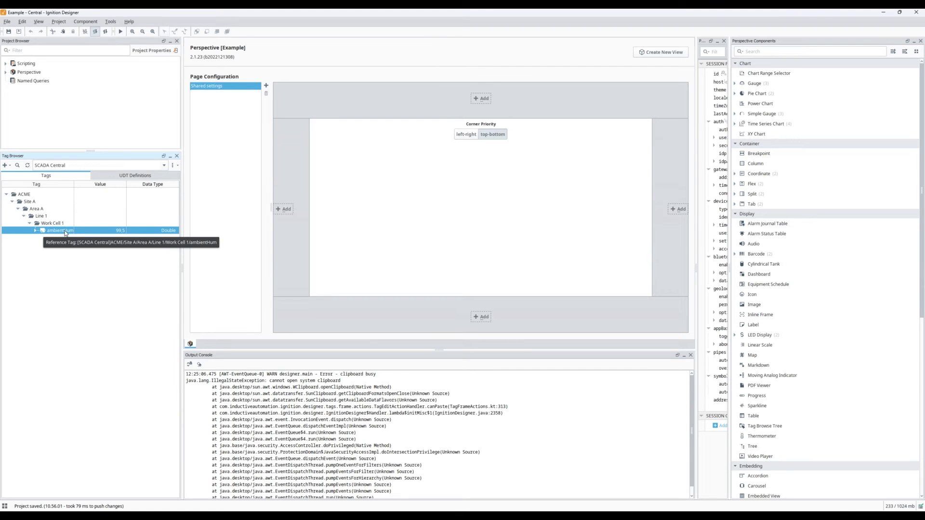
Step: Show the MQTT Engine provider, then inspect the source ambientHum tag under Line 1's Work Cell 1 in the Production Designer
left_click(164, 165)
left_click(51, 188)
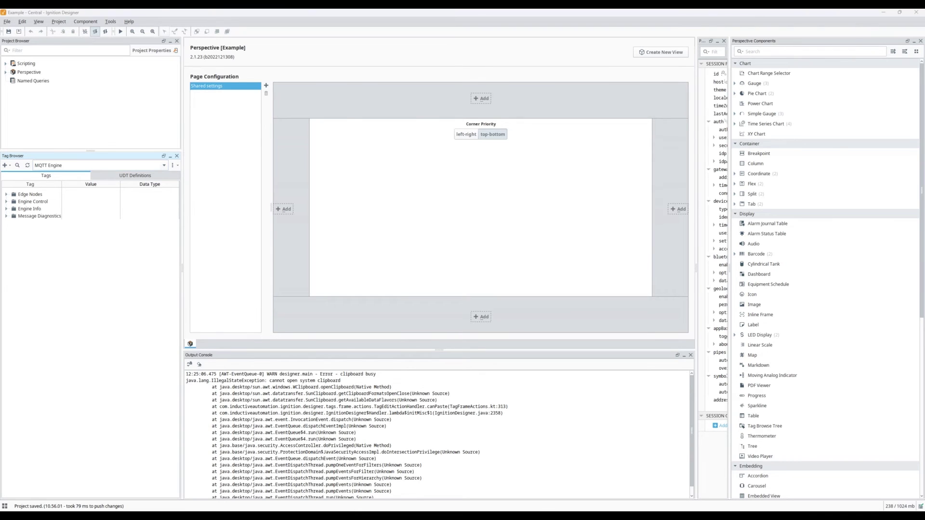
double_click(369, 140)
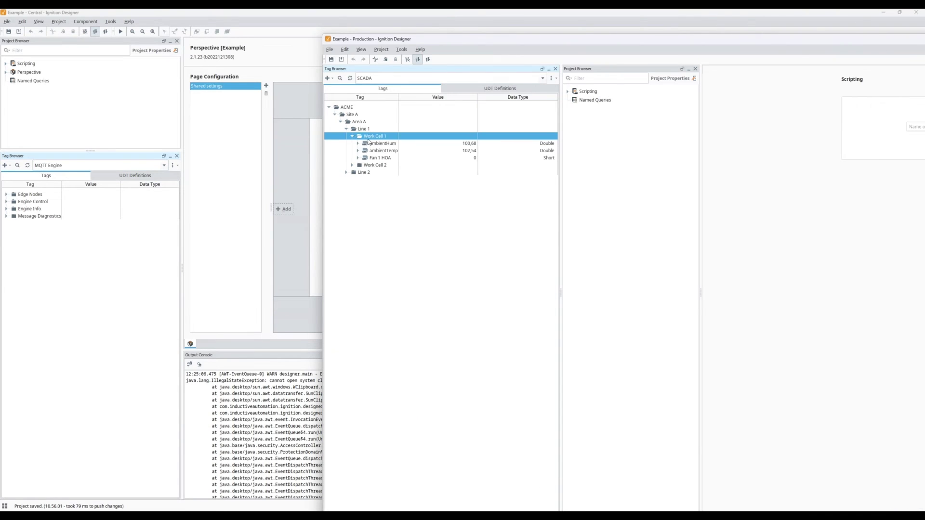
left_click(375, 144)
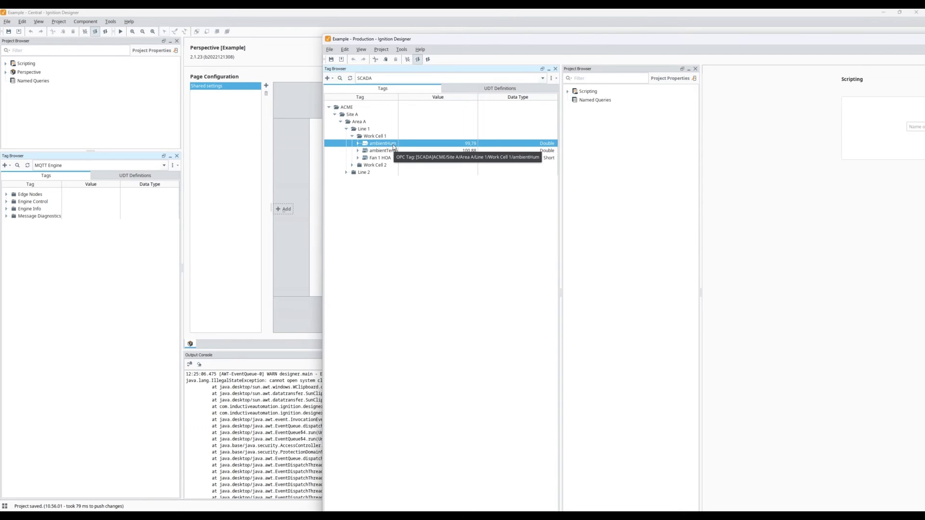
Step: Reopen SCADA Central down to ambientHum in the Central Designer, compare it with Production's tag and select the Work Cell 1 folder
left_click(64, 166)
left_click(56, 190)
left_click(6, 195)
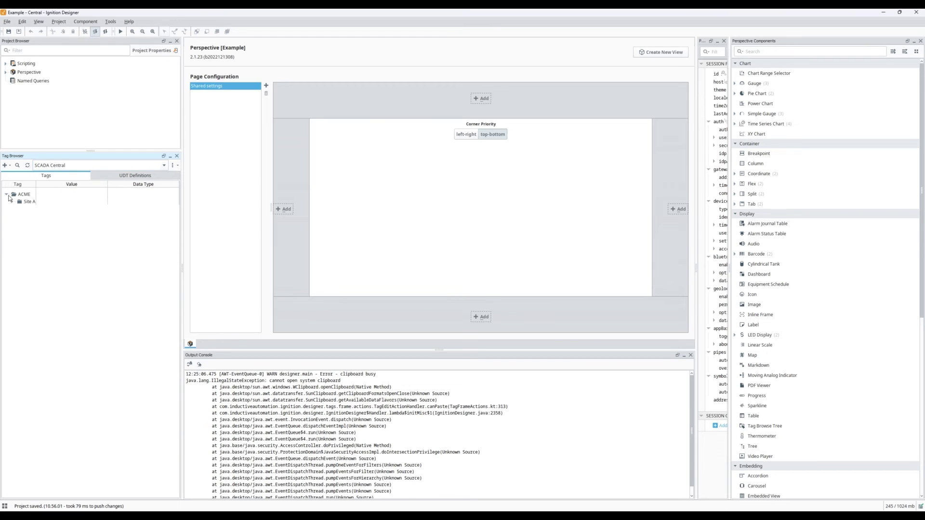
left_click(12, 201)
left_click(18, 209)
left_click(24, 216)
left_click(30, 223)
left_click(60, 232)
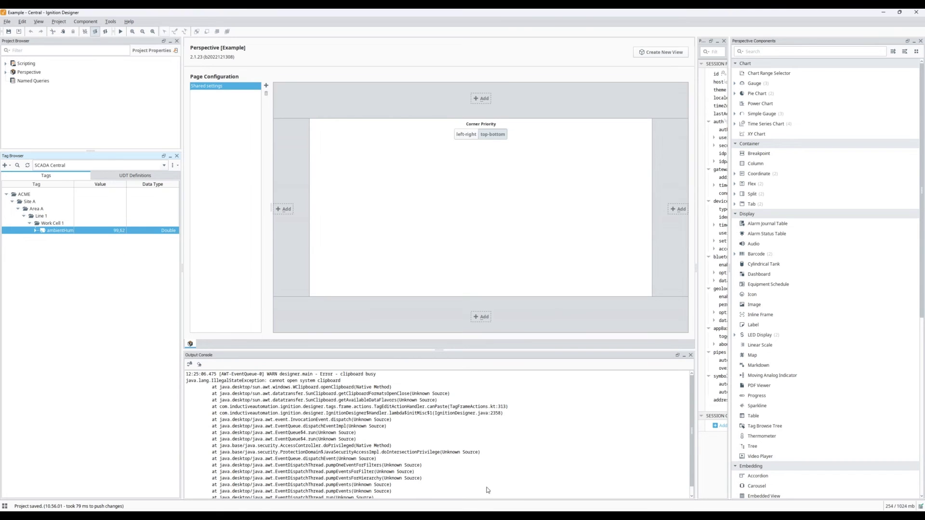
key("alt+Tab")
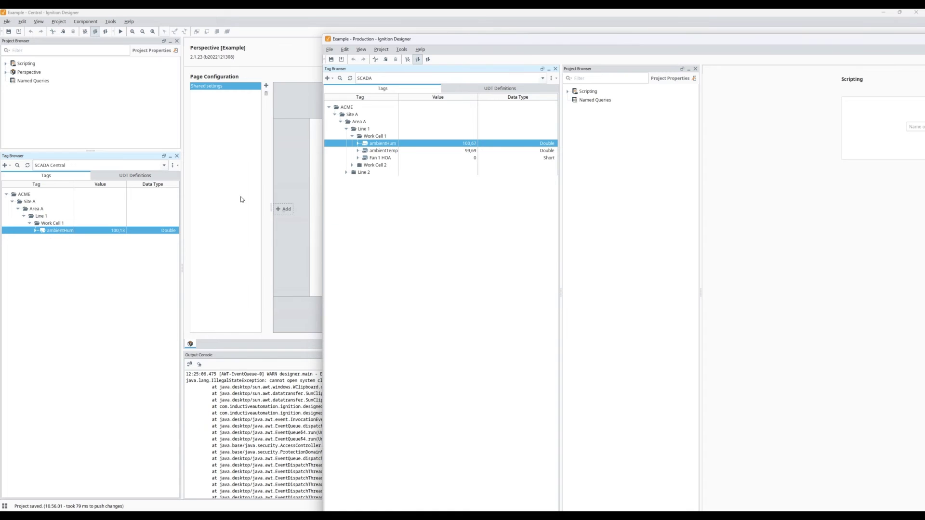
left_click(47, 224)
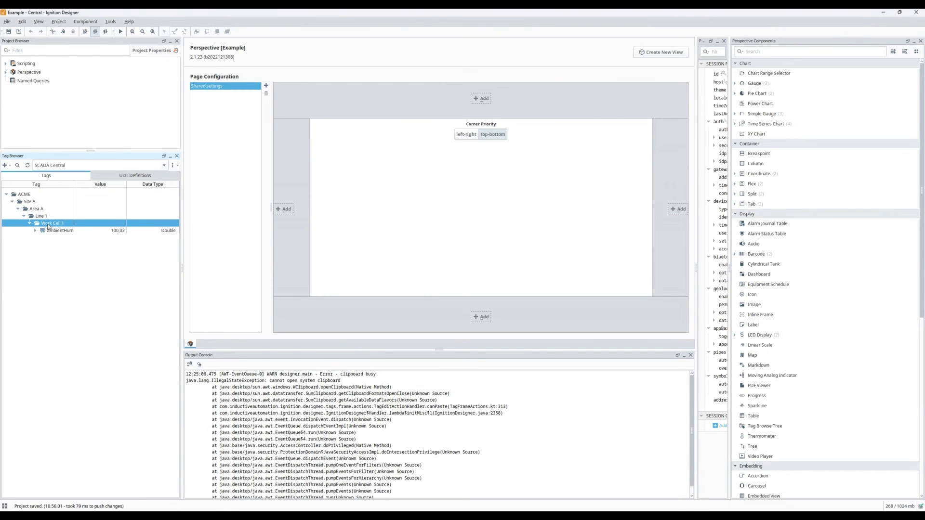
Step: Create a data type from SCADA Central's Work Cell 1 folder and inspect the source tag path binding of its ambientHum member
right_click(47, 224)
mouse_move(98, 321)
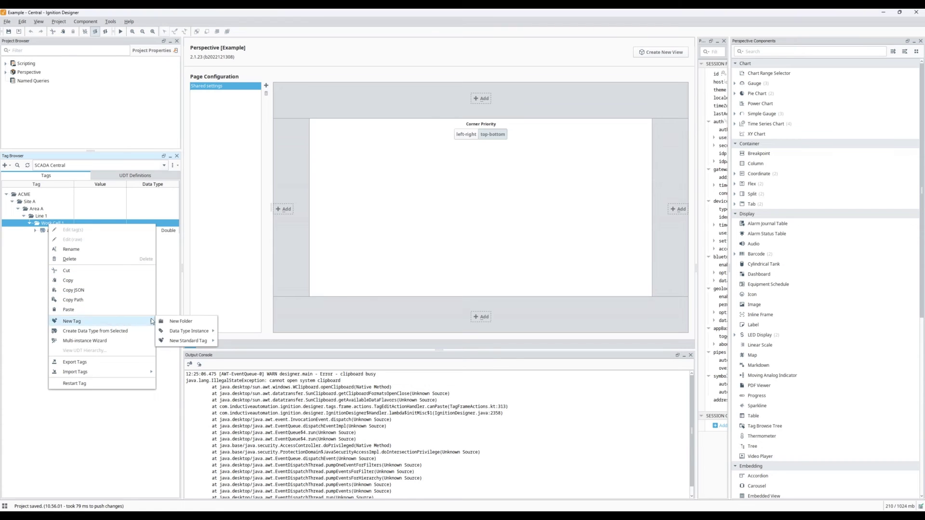
left_click(116, 331)
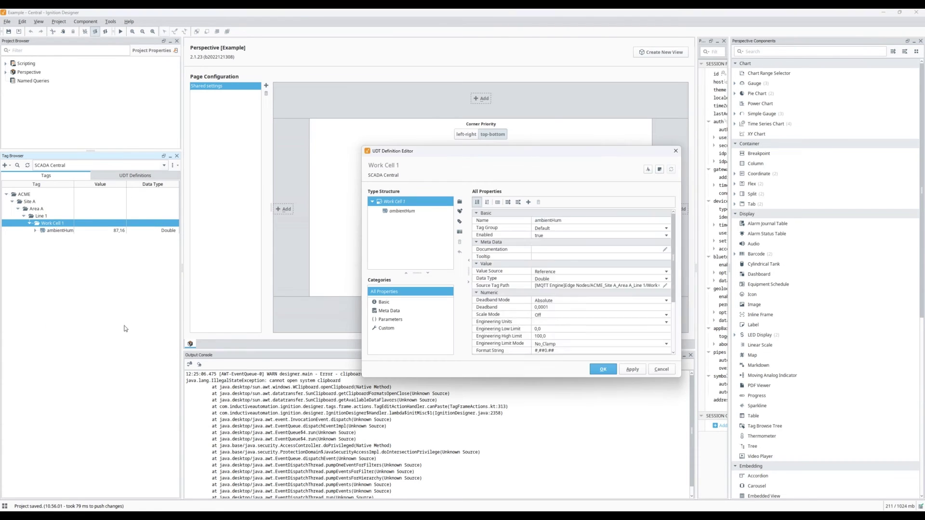
left_click(410, 212)
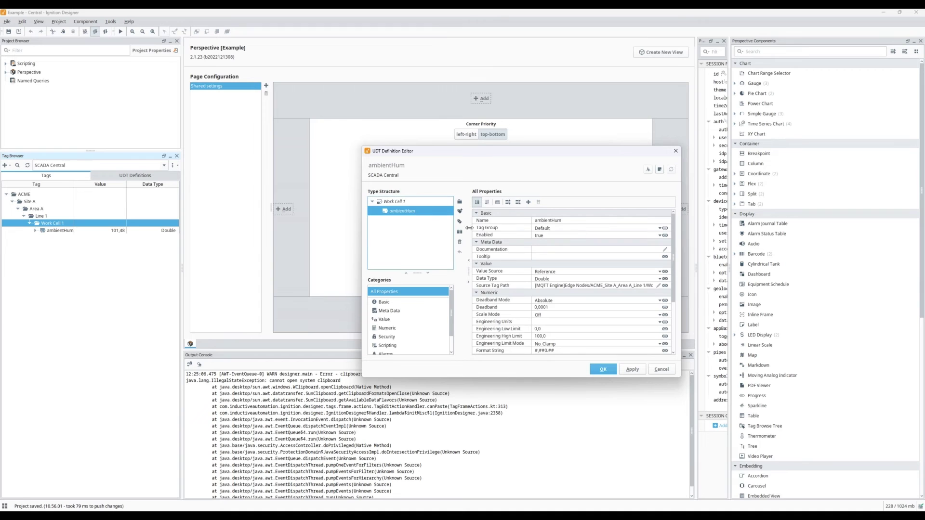
left_click(659, 286)
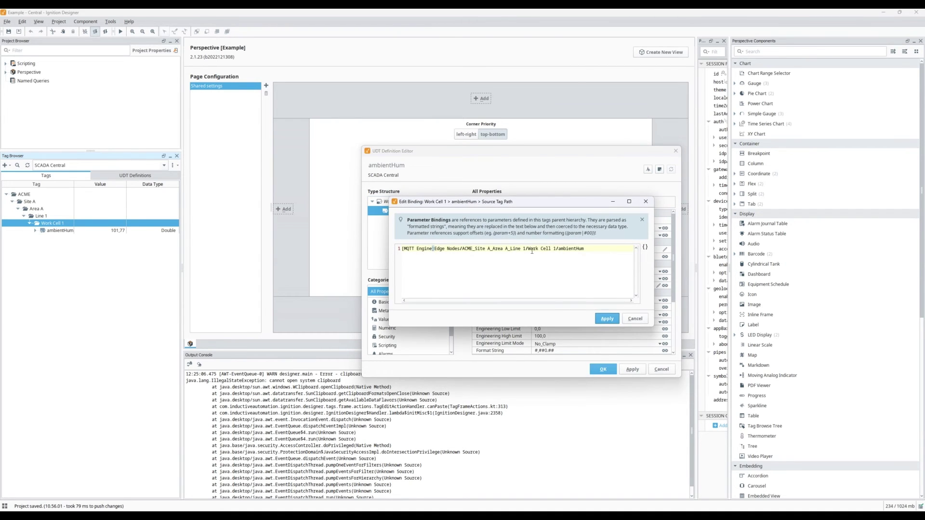
left_click(645, 201)
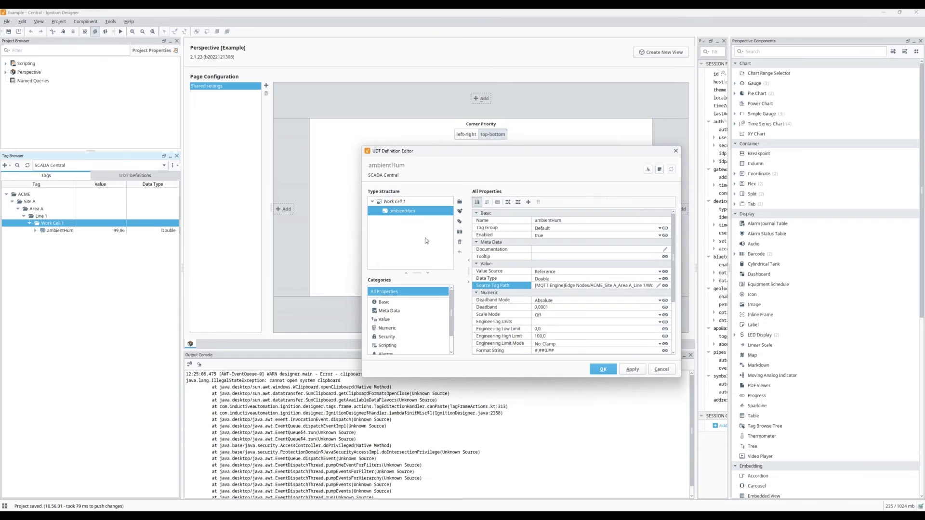
Step: Add a String parameter named MQTT_Path to the Work Cell 1 data type definition
left_click(400, 202)
left_click(667, 271)
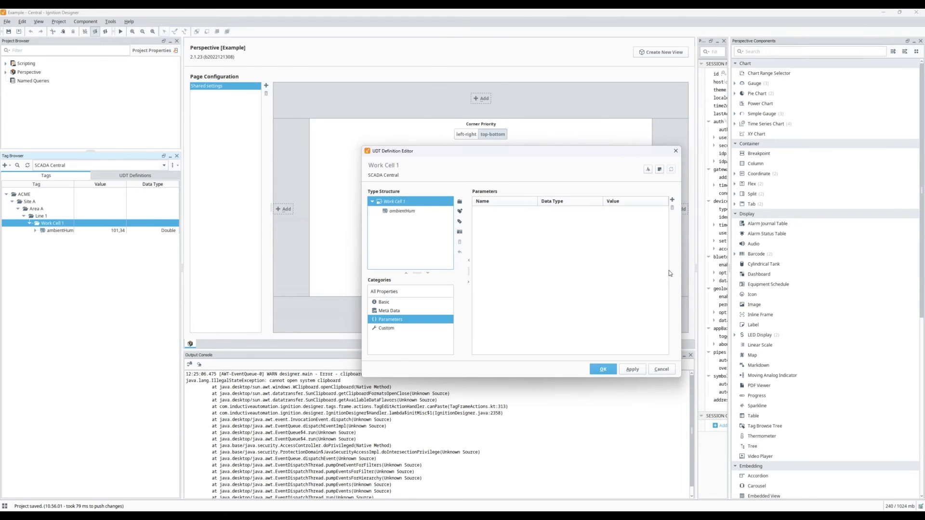
left_click(672, 199)
left_click(487, 209)
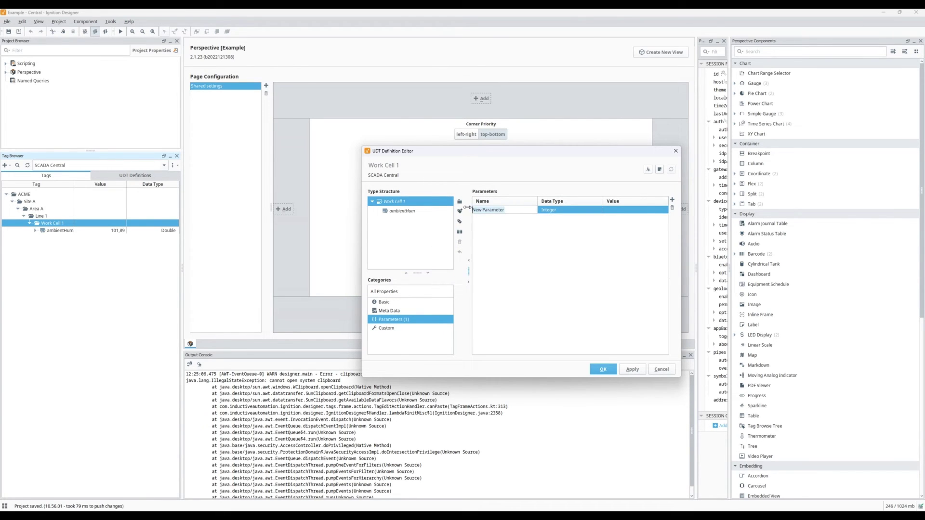
type("MQTT_Path")
left_click(548, 215)
left_click(550, 234)
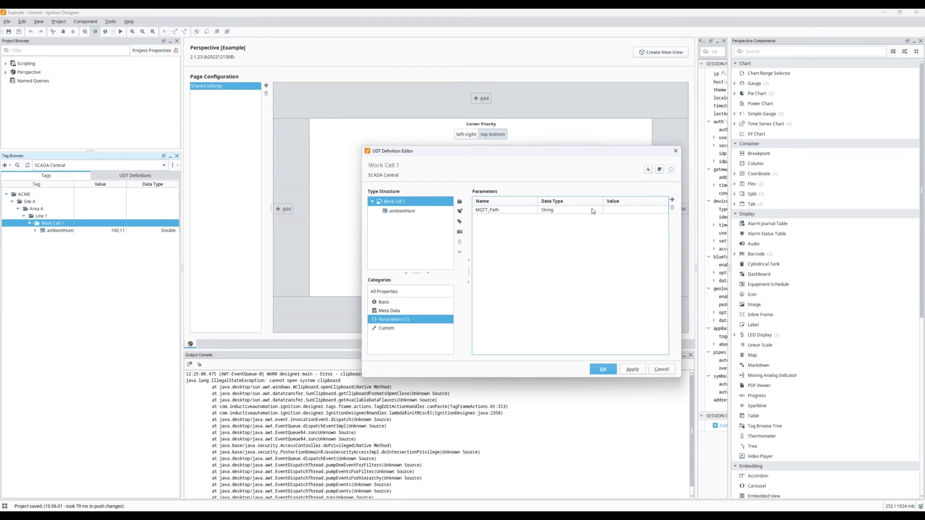
Step: In ambientHum's source tag path binding, replace the path before /ambientHum with the {MQTT_Path} parameter reference
left_click(396, 212)
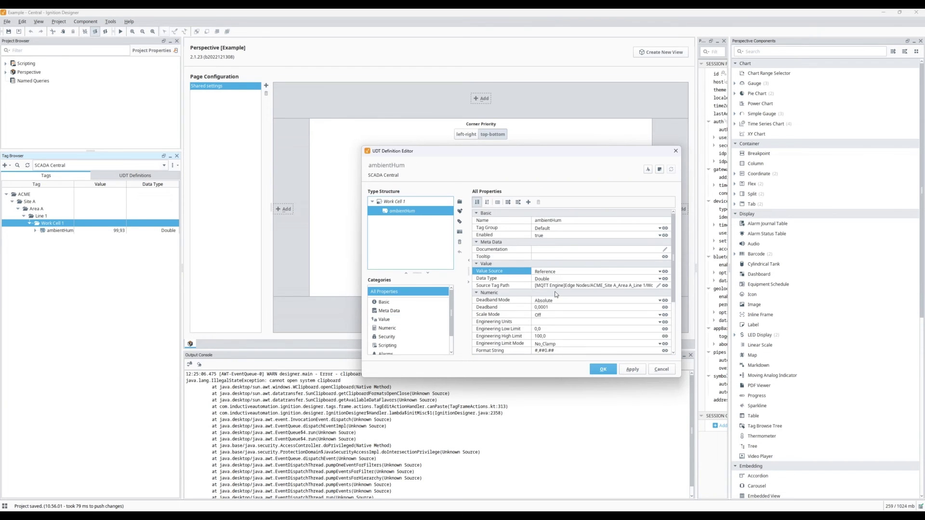
scroll(557, 295, "down", 1)
left_click(659, 264)
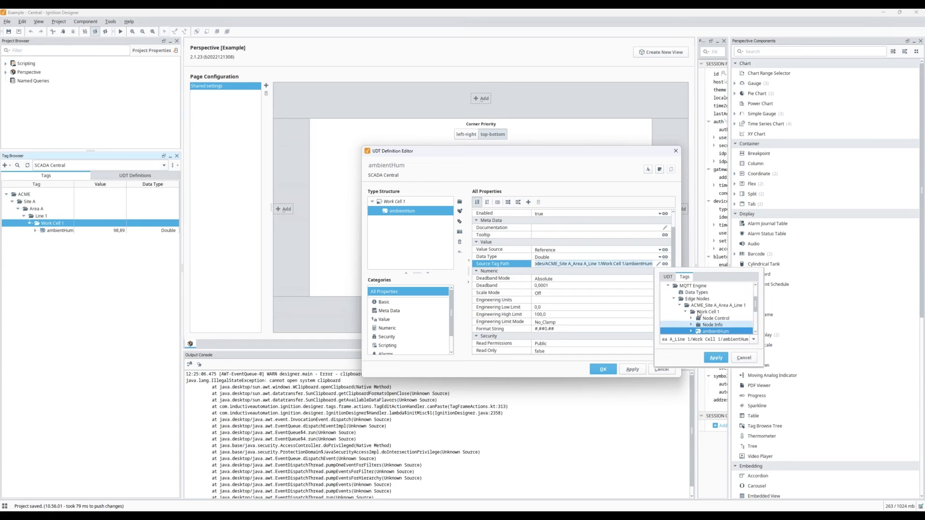
double_click(698, 324)
left_click(665, 264)
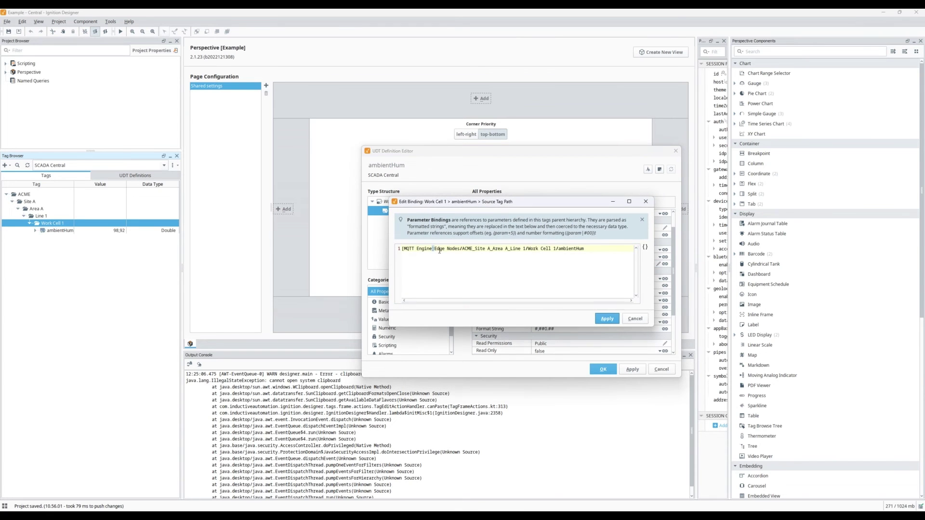
left_click_drag(434, 250, 526, 250)
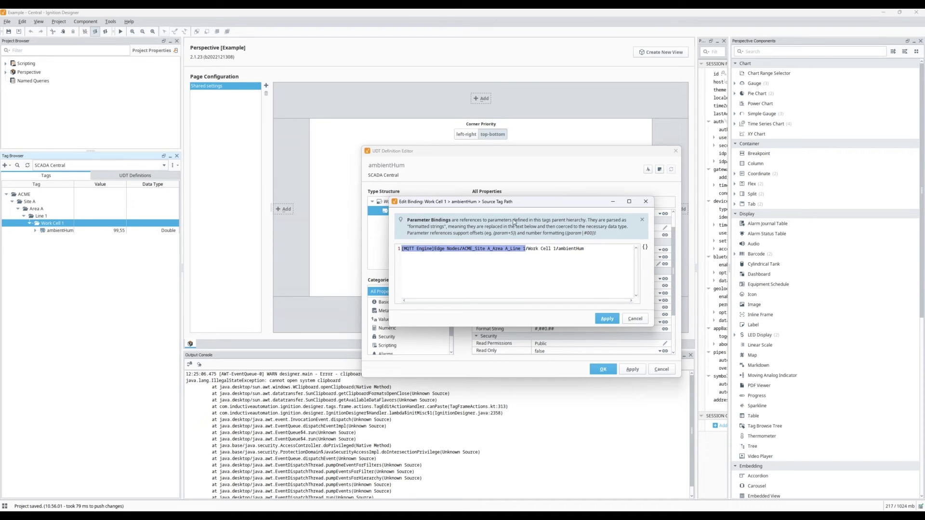
left_click_drag(510, 203, 509, 264)
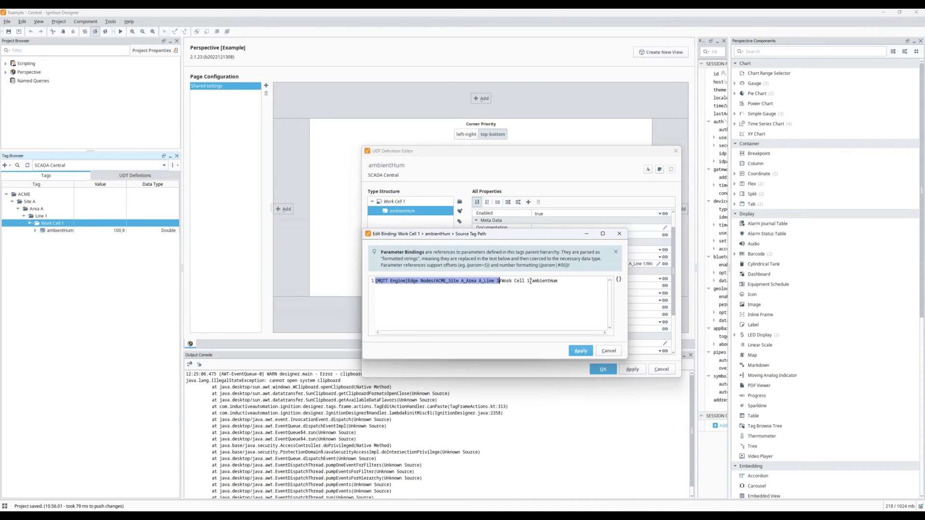
left_click(378, 284)
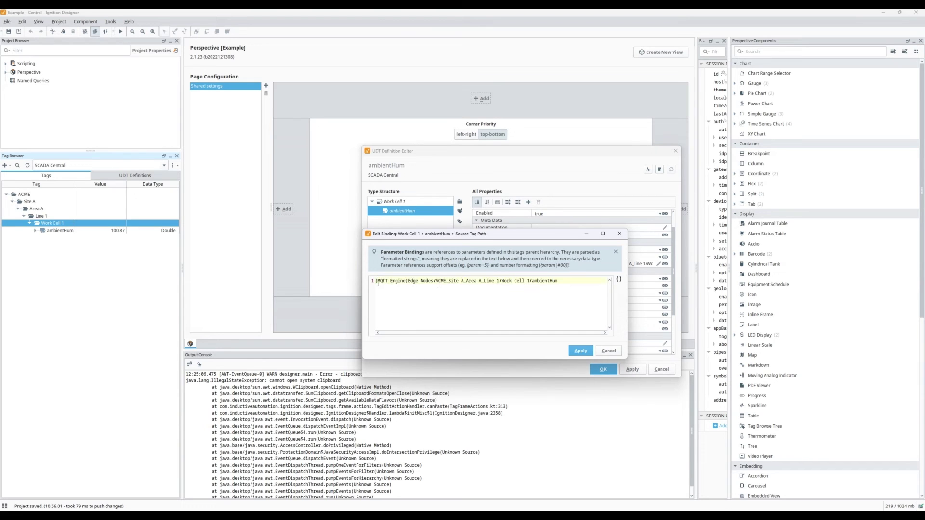
left_click_drag(376, 280, 434, 281)
left_click_drag(506, 285, 530, 282)
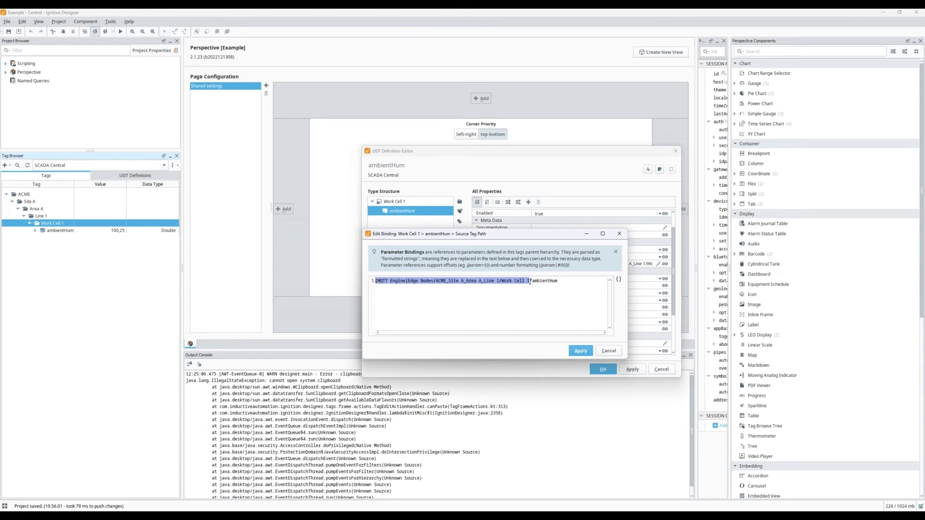
left_click(619, 280)
left_click(648, 292)
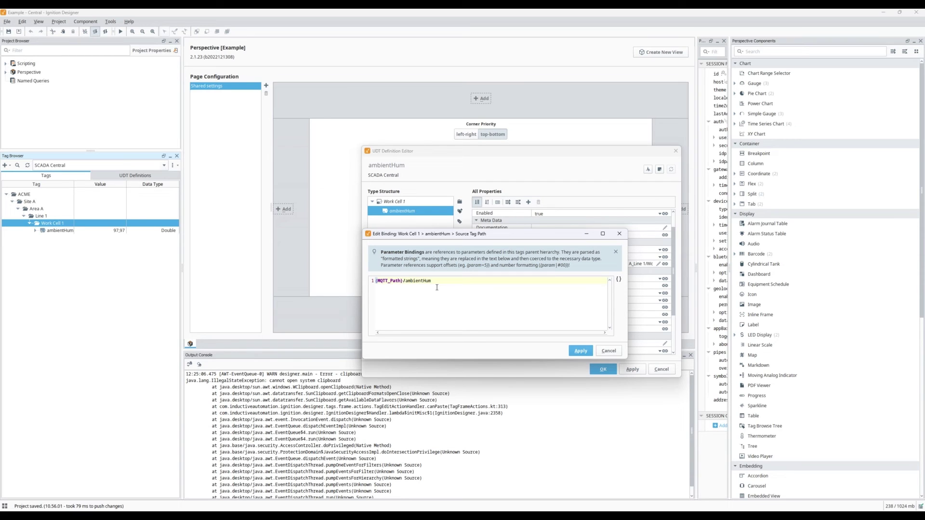
Step: Extend the binding to {MQTT_Path}/Work Cell 1/ambientHum, apply it and save the data type definition
type("Work Cell 1/")
left_click(581, 350)
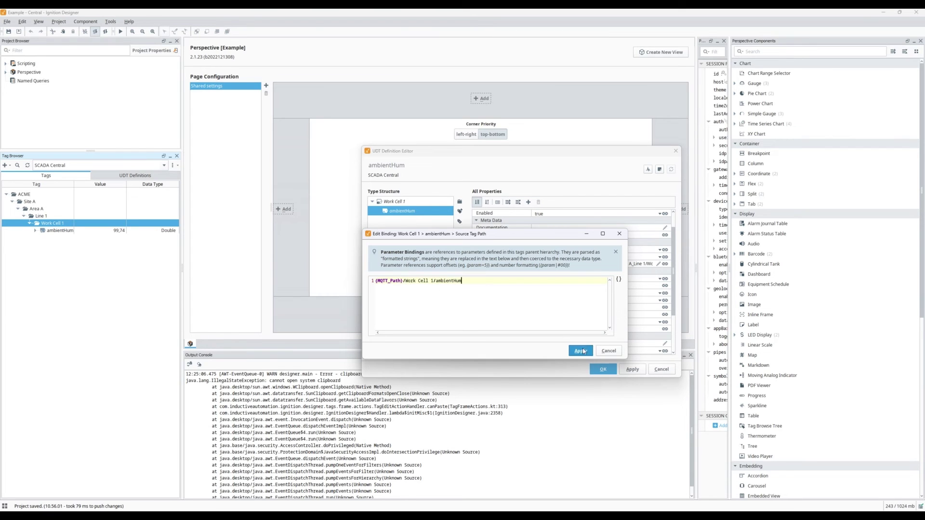
left_click(603, 369)
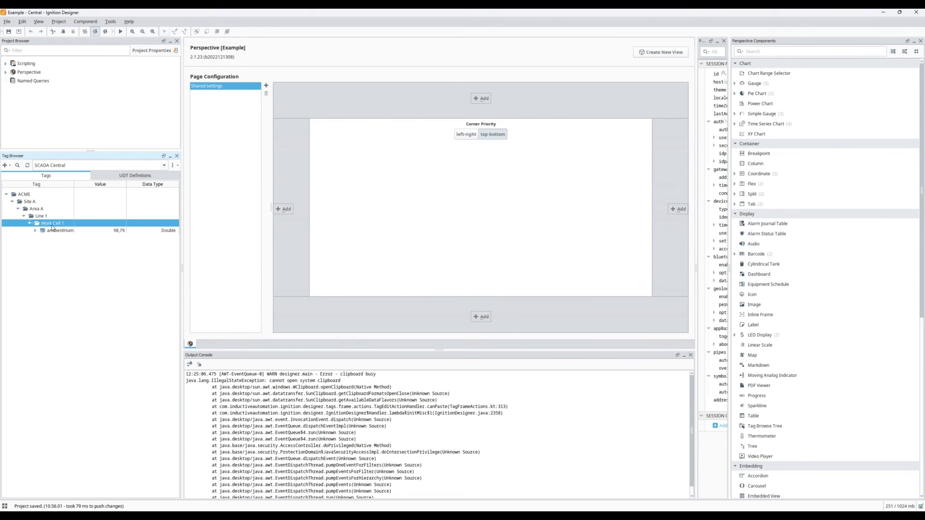
Step: Delete the Work Cell 1 folder under Line 1 and add a Work Cell 1 data type instance there, named Work Cell 1
key("Delete")
left_click(78, 351)
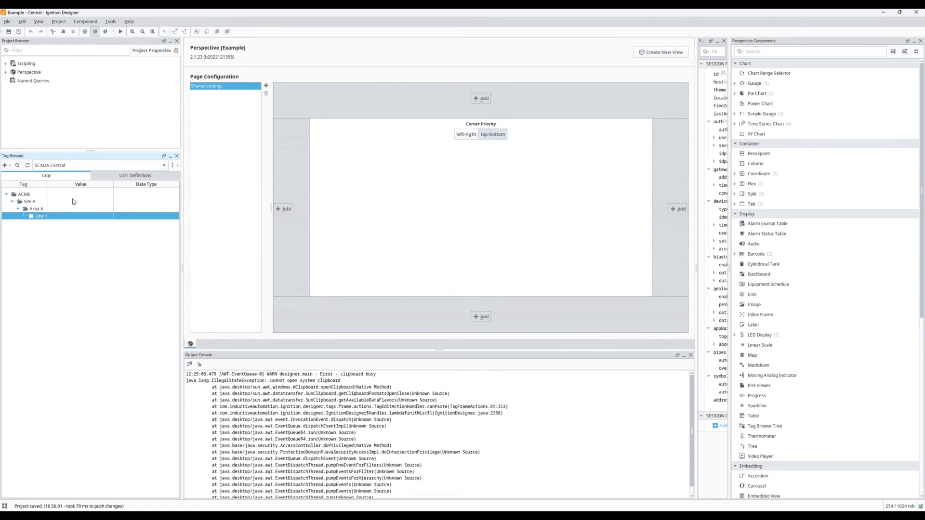
right_click(40, 216)
mouse_move(63, 310)
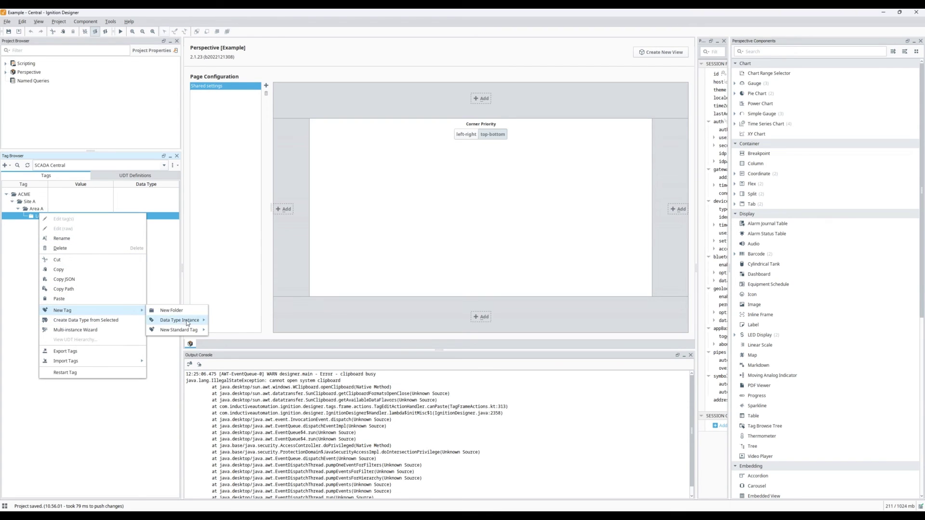
mouse_move(171, 320)
left_click(223, 323)
left_click(564, 220)
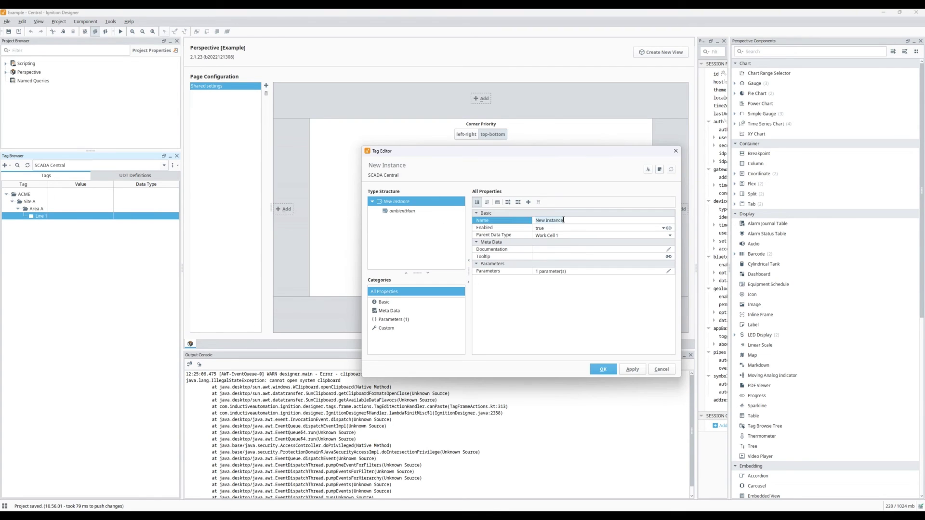
type("Work Cell 1")
Step: Set the instance's MQTT_Path parameter to the copied path of Work Cell 1 under ACME_Site A_Area A_Line 1 in MQTT Engine, and save
left_click(601, 272)
left_click(669, 270)
left_click(626, 211)
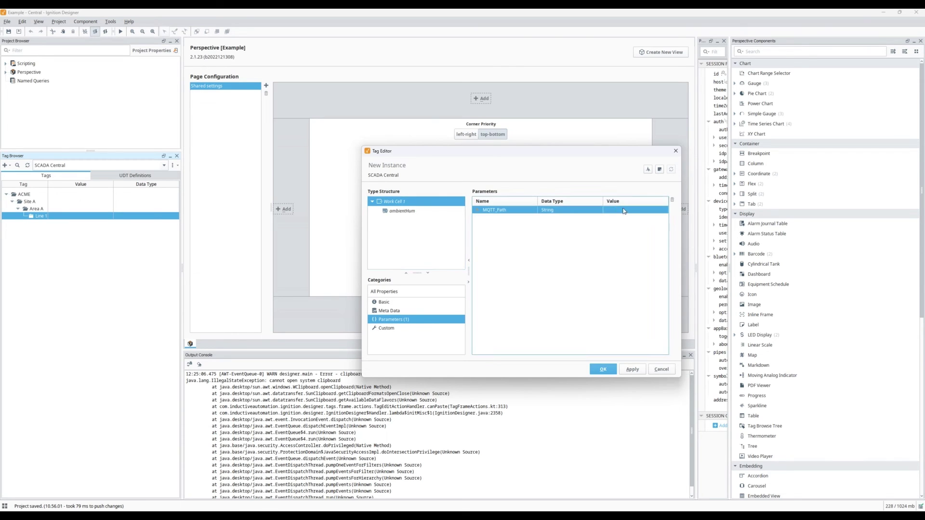
left_click(63, 168)
left_click(63, 166)
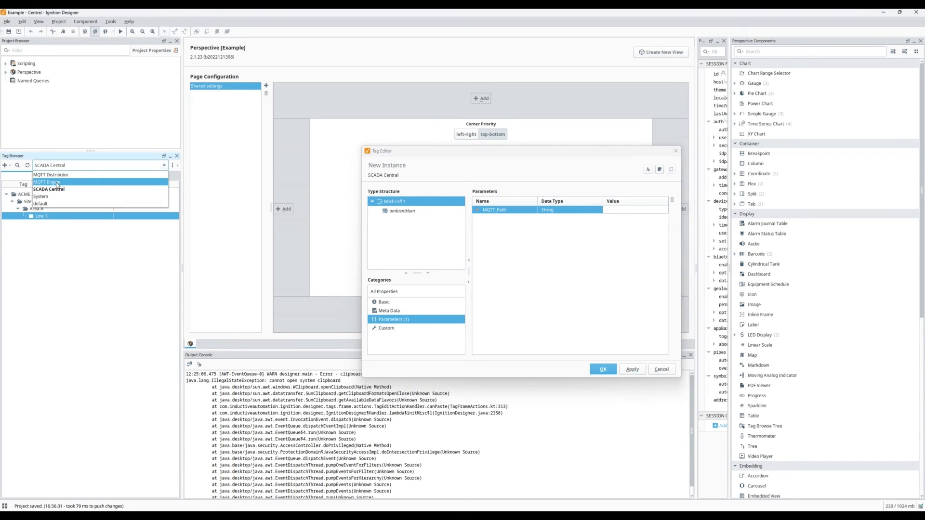
left_click(60, 184)
left_click(12, 201)
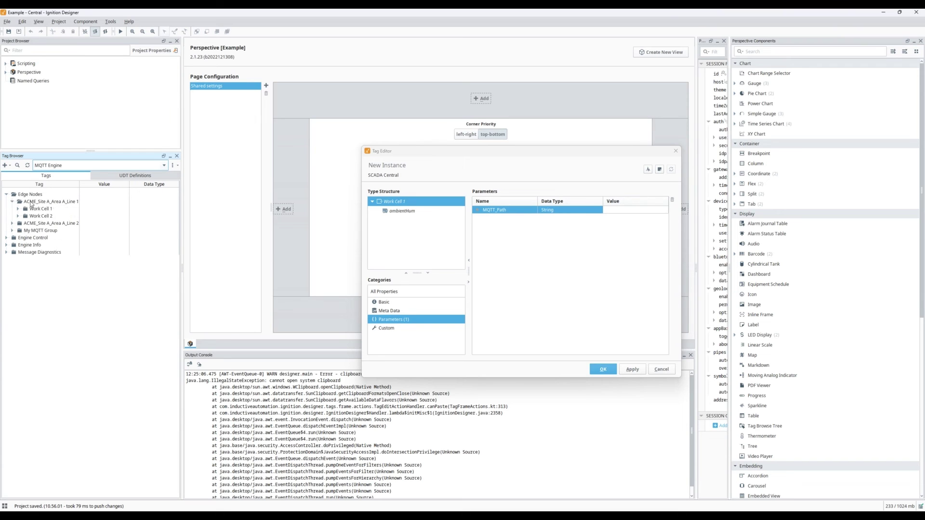
left_click(32, 202)
left_click(53, 210)
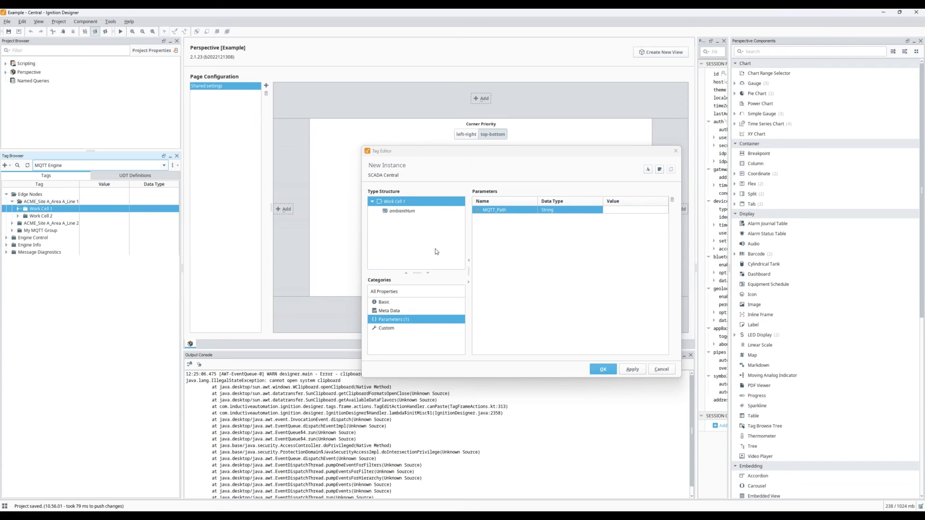
left_click(620, 211)
key("ctrl+v")
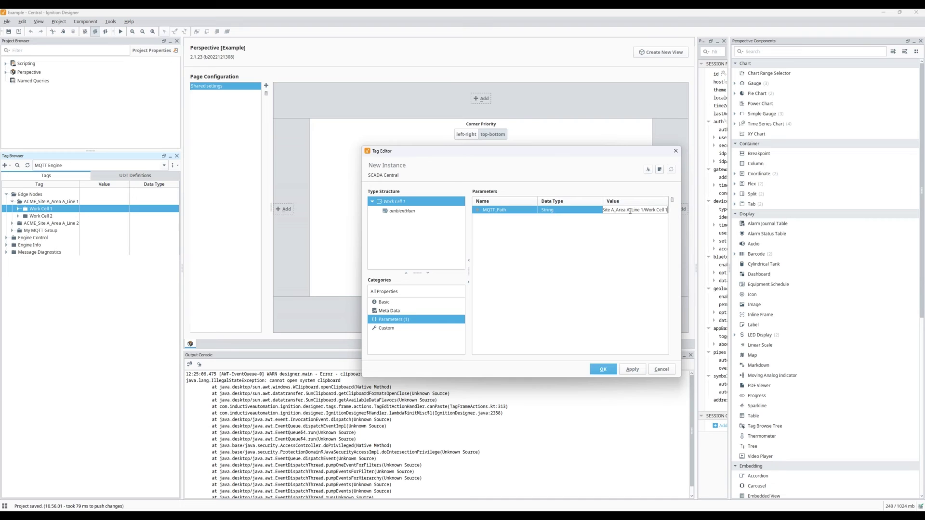
left_click(603, 369)
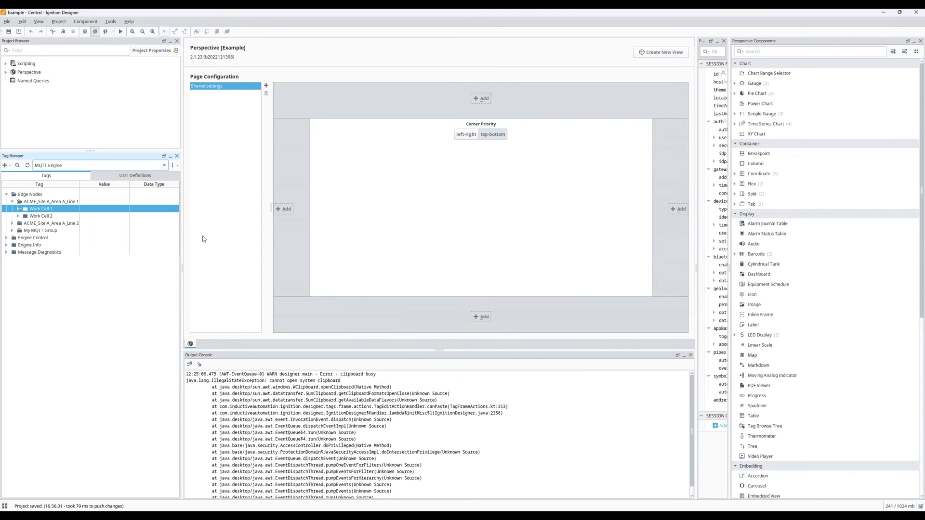
Step: Return to the SCADA Central provider and expand ACME down to the Work Cell 1 instance to check its ambientHum tag
left_click(62, 166)
left_click(48, 188)
left_click(7, 194)
left_click(12, 201)
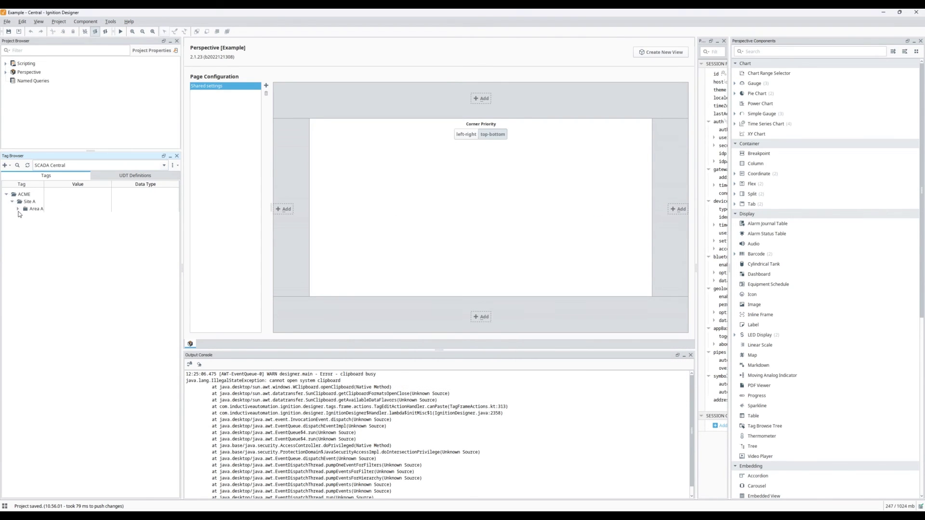
left_click(18, 209)
left_click(24, 216)
left_click(30, 223)
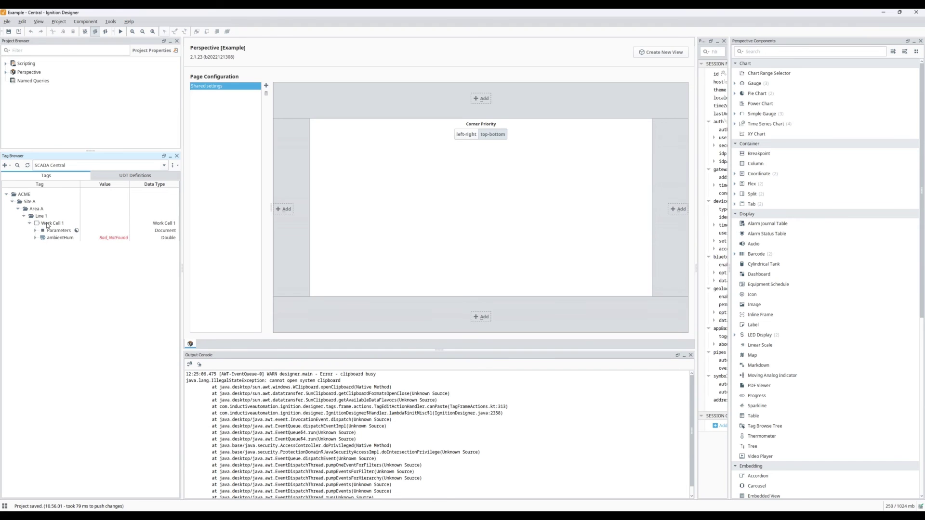
Step: Set ambientHum's source tag path binding in the Work Cell 1 definition to {MQTT_Path}/ambientHum, save, and select Line 1 in the tag tree
left_click(146, 175)
double_click(106, 194)
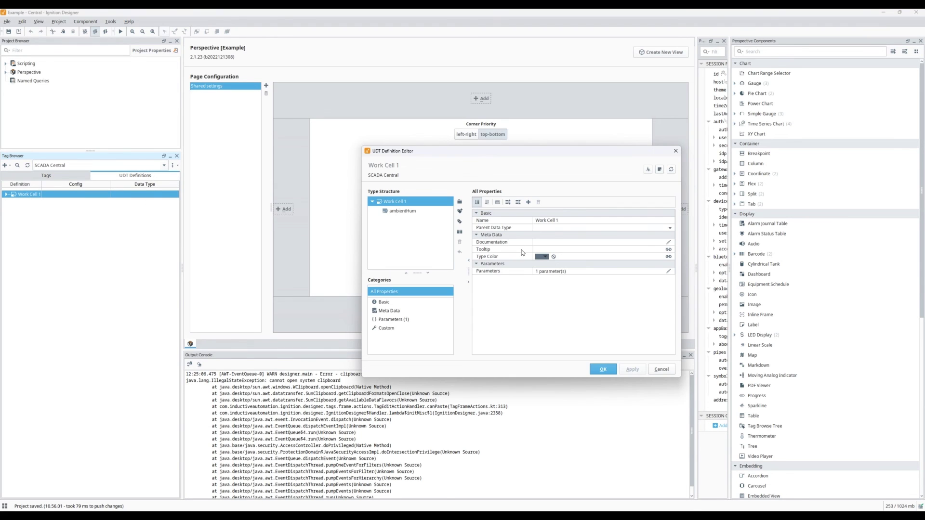
left_click(415, 214)
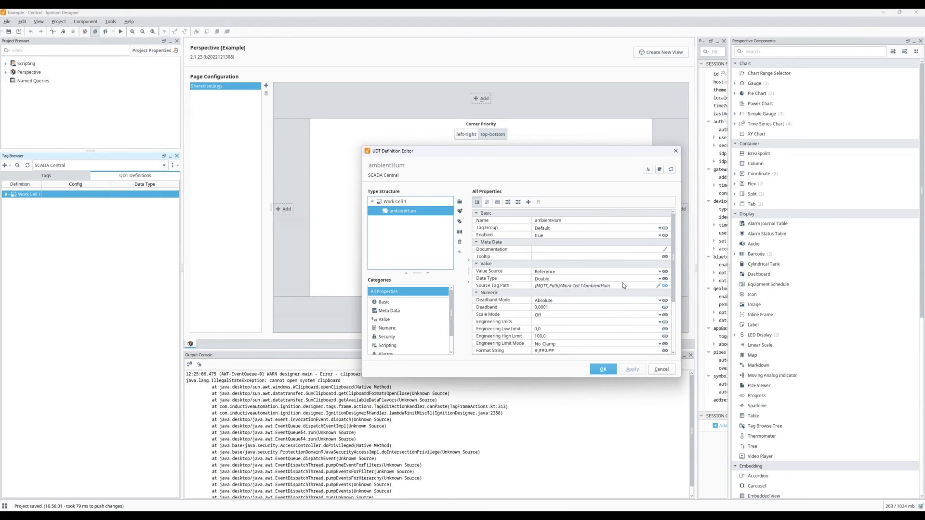
left_click(667, 287)
left_click_drag(460, 248, 430, 248)
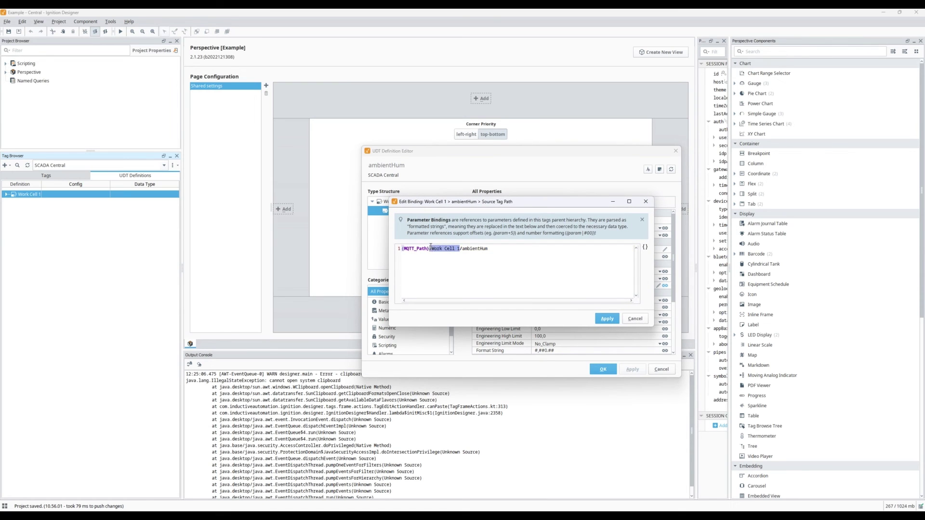
key("BackSpace")
left_click(608, 319)
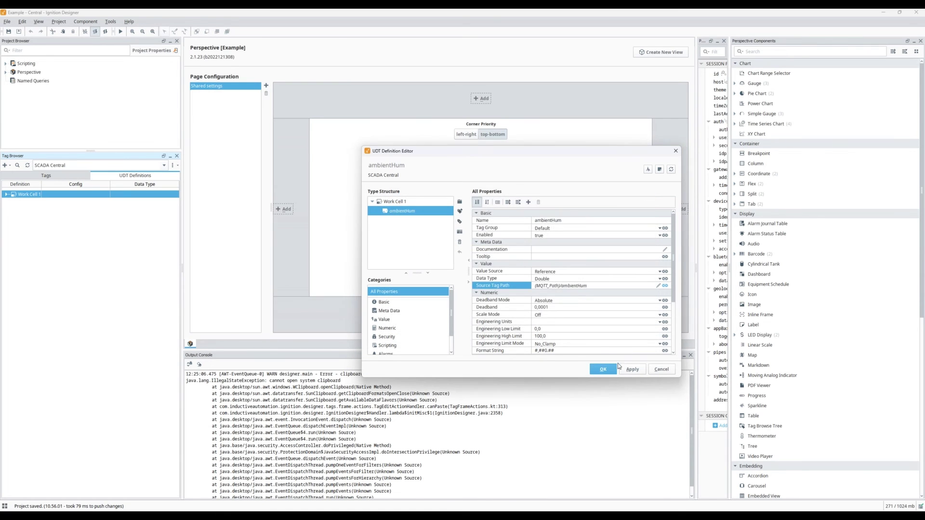
left_click(602, 369)
left_click(46, 176)
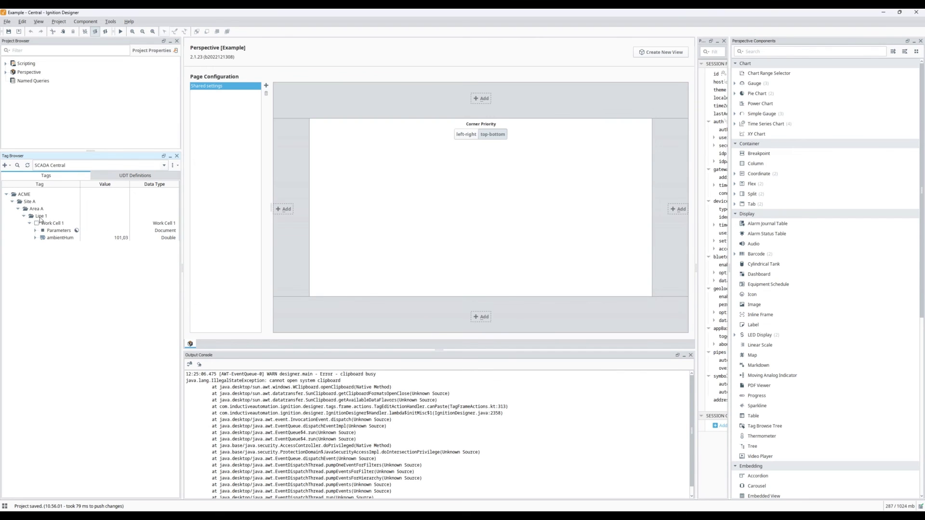
left_click(41, 217)
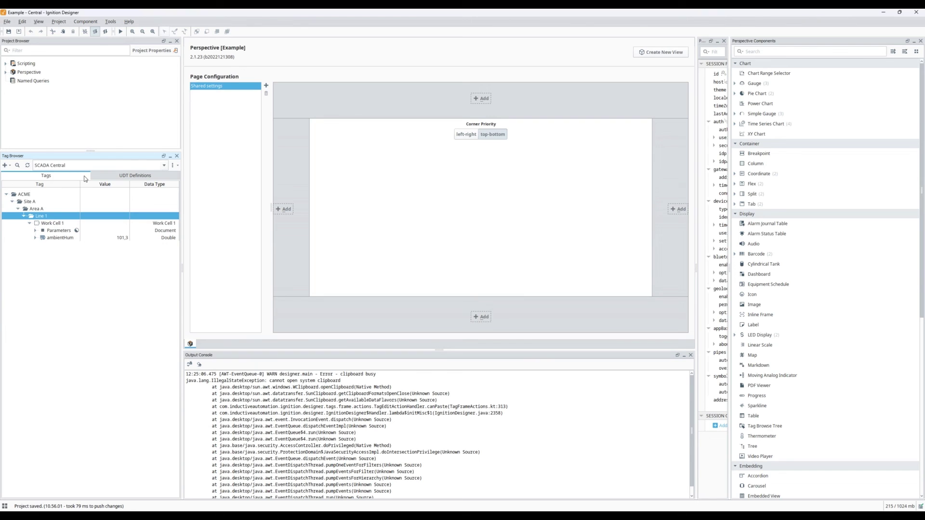
Step: Switch to the MQTT Engine provider and examine the tags in Work Cell 1 and Work Cell 2 under ACME_Site A_Area A_Line 1
left_click(63, 165)
left_click(61, 182)
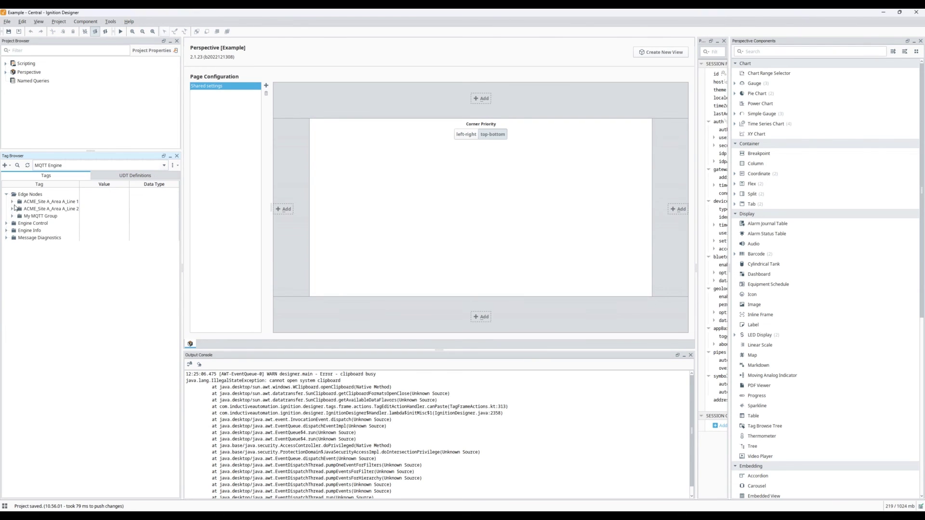
left_click(13, 202)
left_click(18, 215)
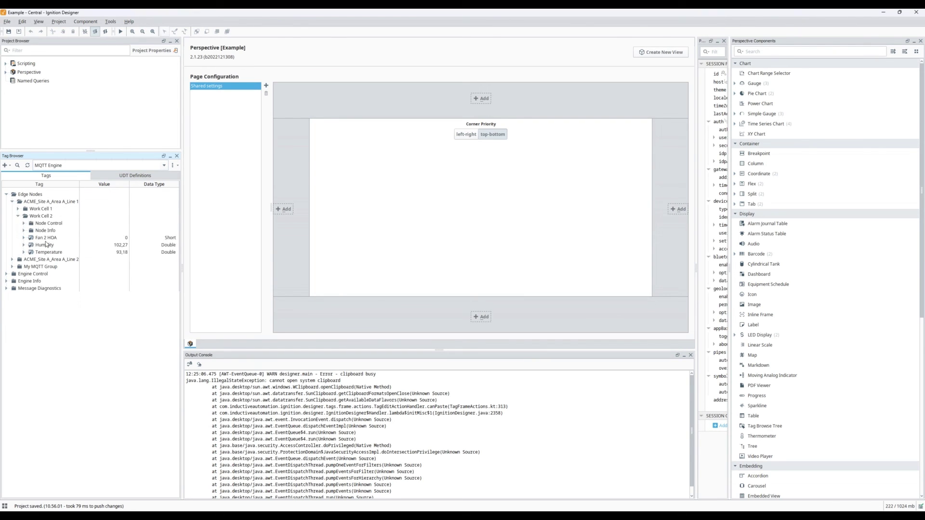
left_click(18, 208)
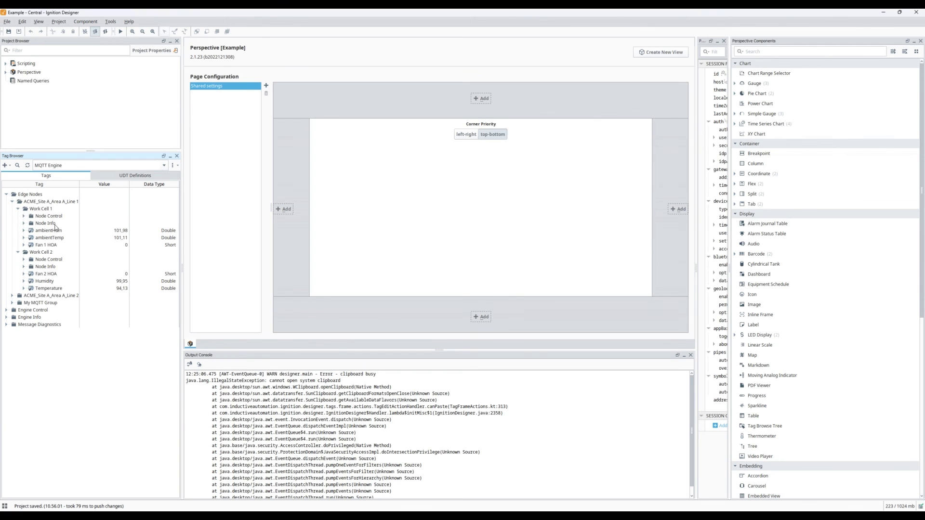
left_click(53, 230)
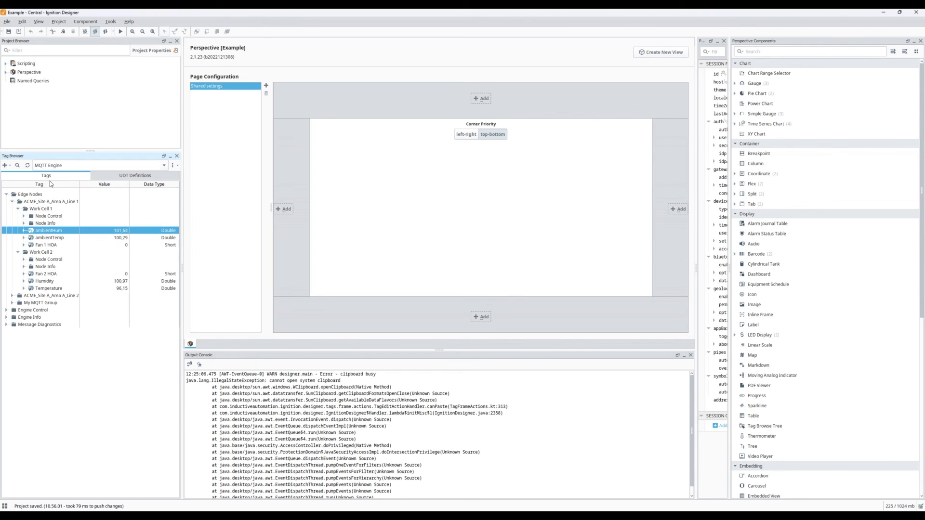
Step: Return to the SCADA Central provider's tags and expand the ACME hierarchy down to Line 1
left_click(110, 176)
left_click(50, 166)
left_click(50, 193)
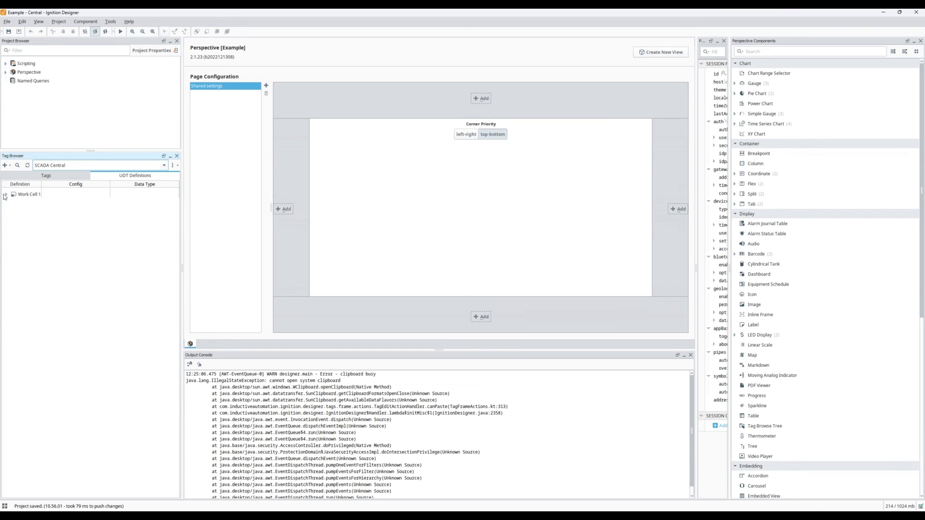
left_click(46, 175)
left_click(19, 194)
double_click(19, 195)
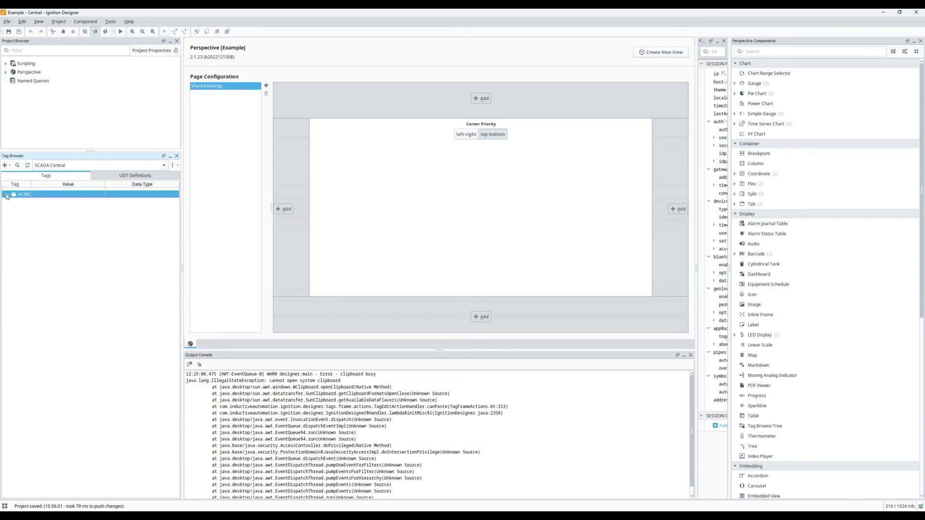
right_click(41, 219)
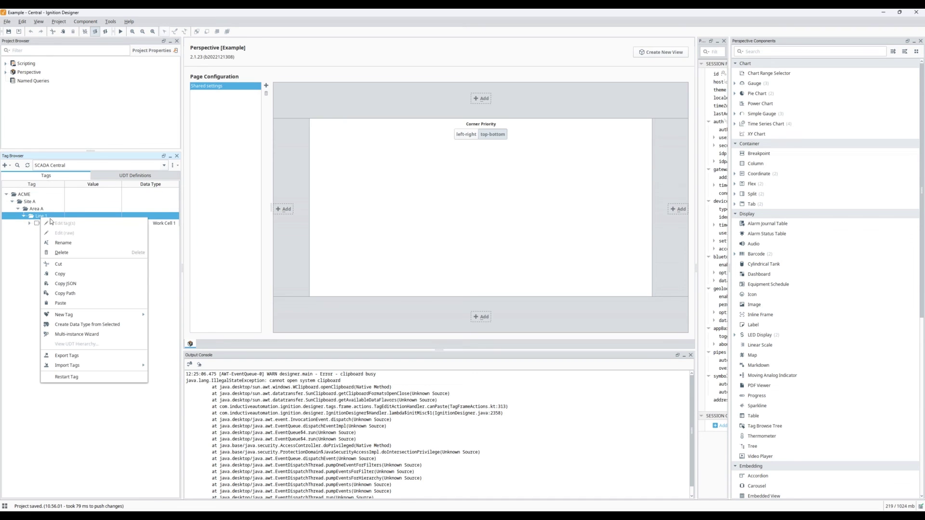
left_click(110, 327)
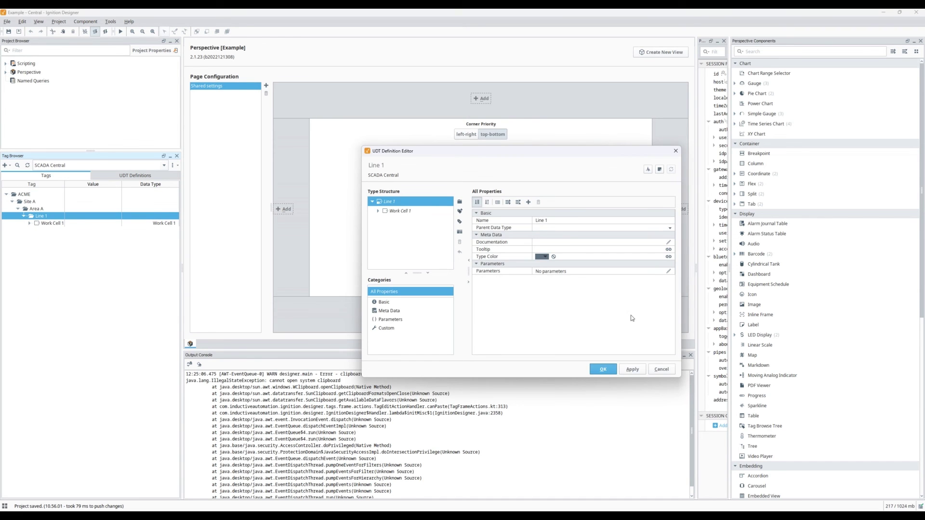
left_click(661, 369)
left_click(506, 279)
Step: Add a new instance of the Work Cell 1 data type under Line 1 and name it Work Cell 2
right_click(38, 215)
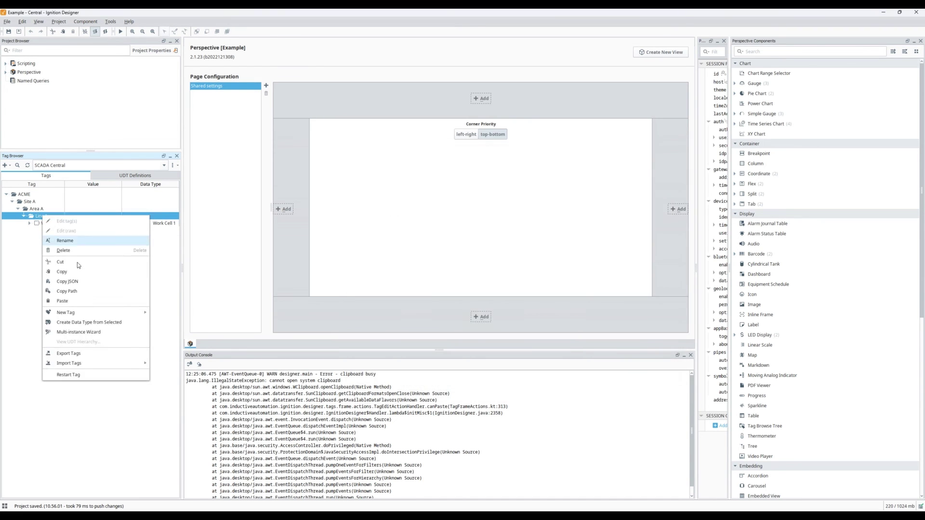
mouse_move(122, 314)
mouse_move(184, 323)
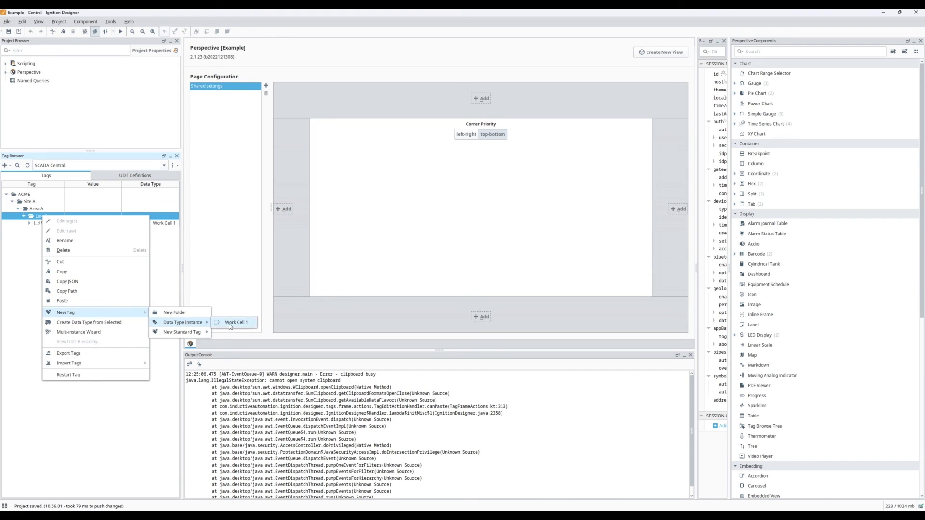
left_click(230, 322)
type("Work Cell 2")
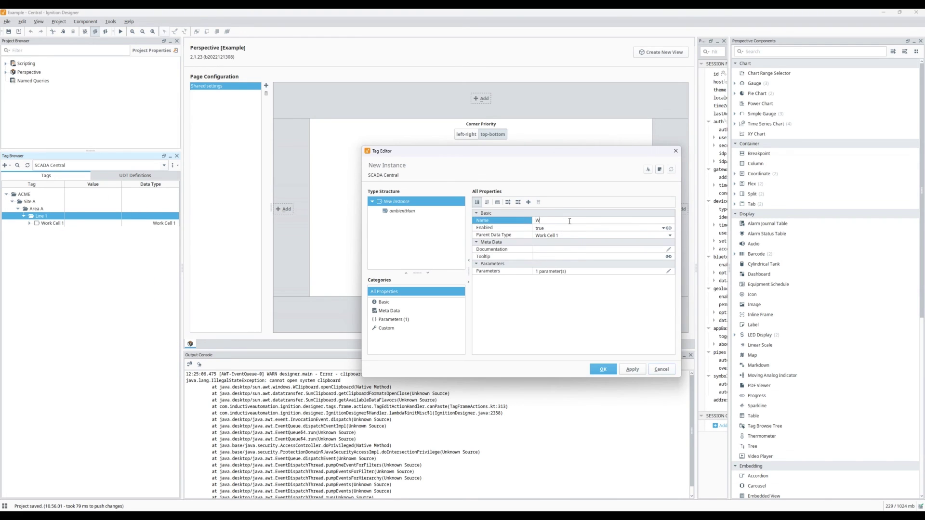
Step: Point the new instance's MQTT_Path parameter to Work Cell 2 under ACME_Site A_Area A_Line 1 in MQTT Engine, and save the instance
left_click(669, 272)
double_click(664, 211)
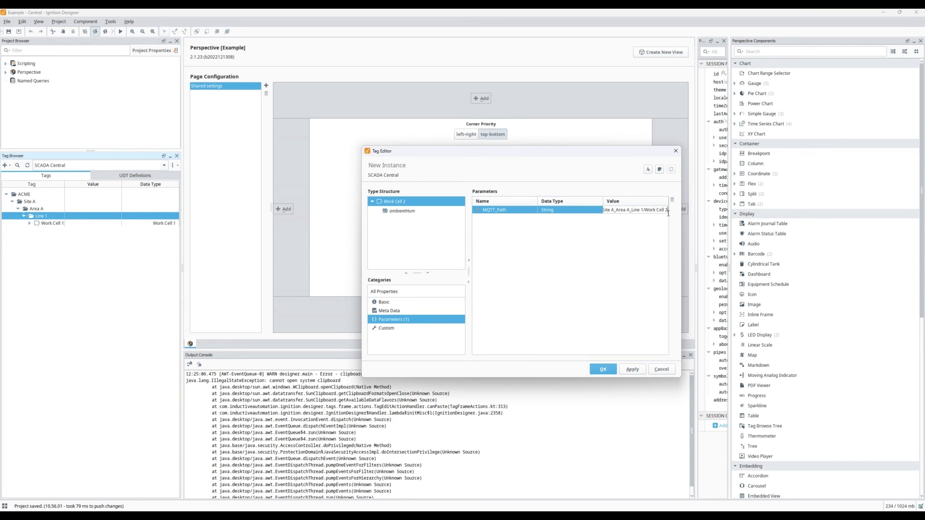
left_click(669, 215)
left_click(593, 368)
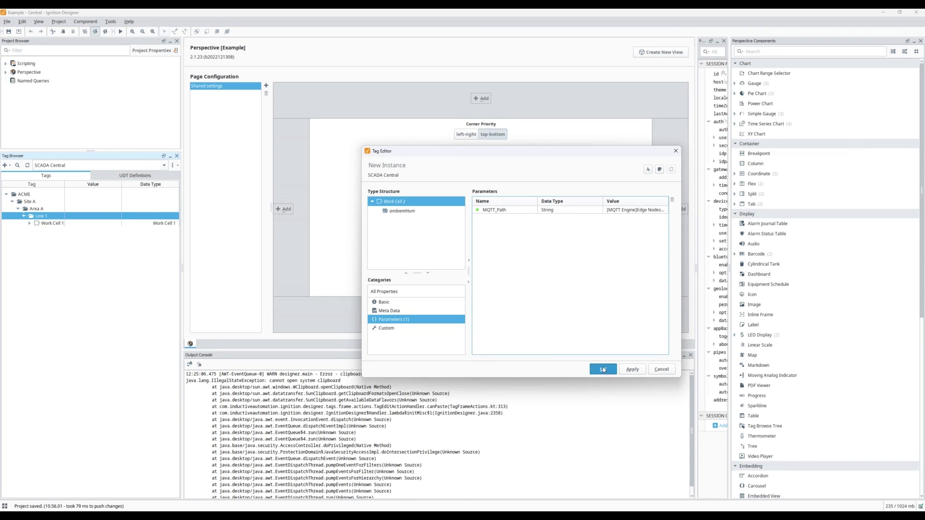
Step: Check the new instance's ambientHum, and in the Production designer copy the ambientHum tag from Work Cell 1 into Work Cell 2
left_click(44, 245)
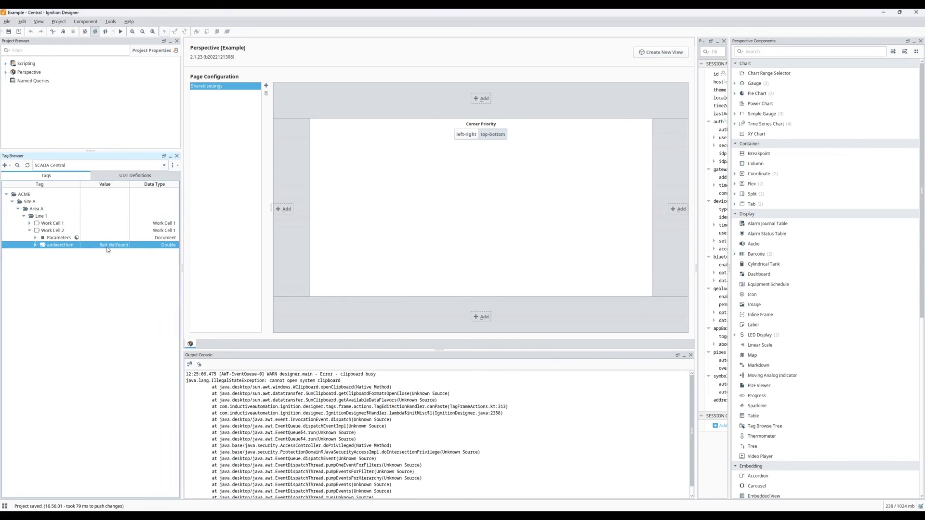
key("alt+Tab")
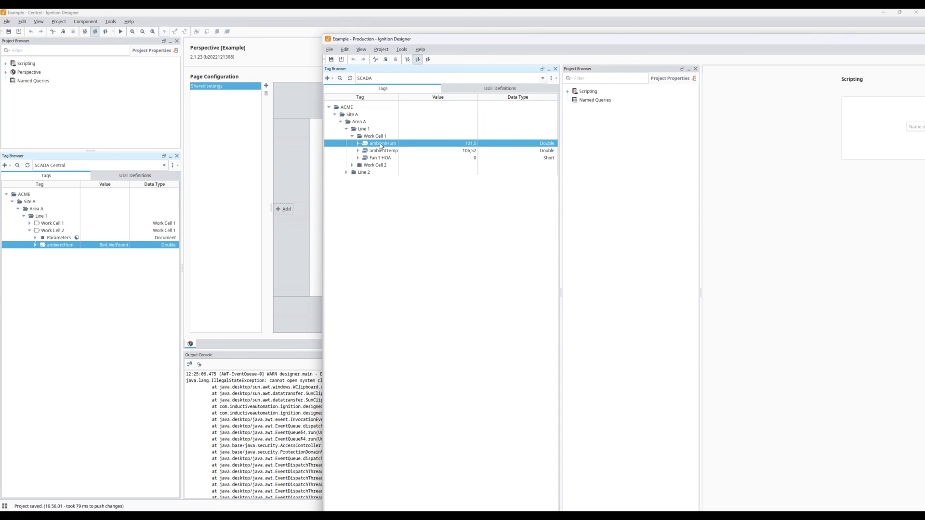
left_click(352, 165)
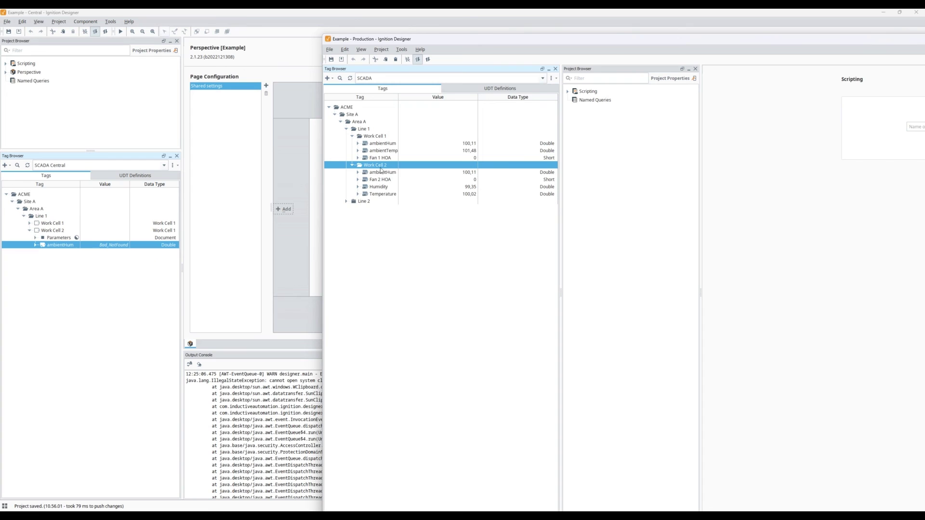
Step: Switch Production's tag provider to MQTT Transmission and expand Transmission Control and Transmission Info to check the Refresh Required tag
left_click(373, 79)
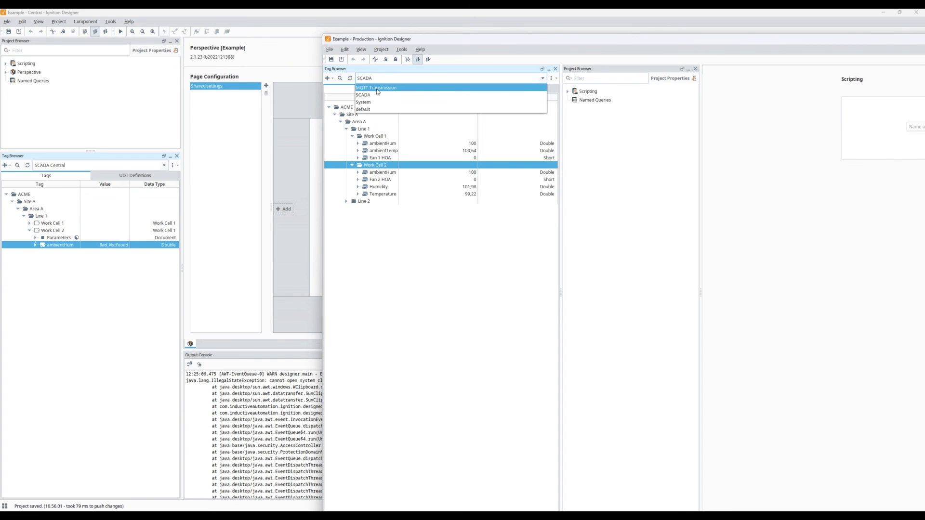
left_click(379, 90)
left_click(332, 108)
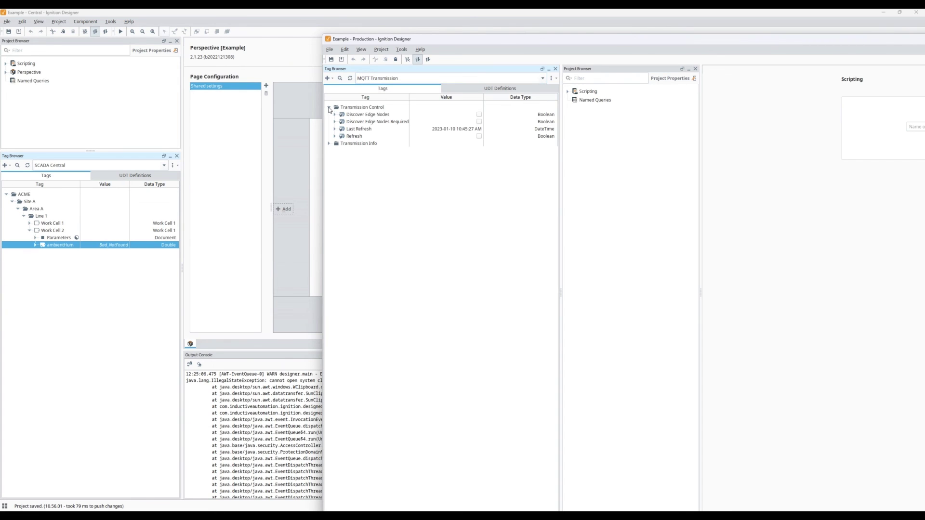
left_click(329, 144)
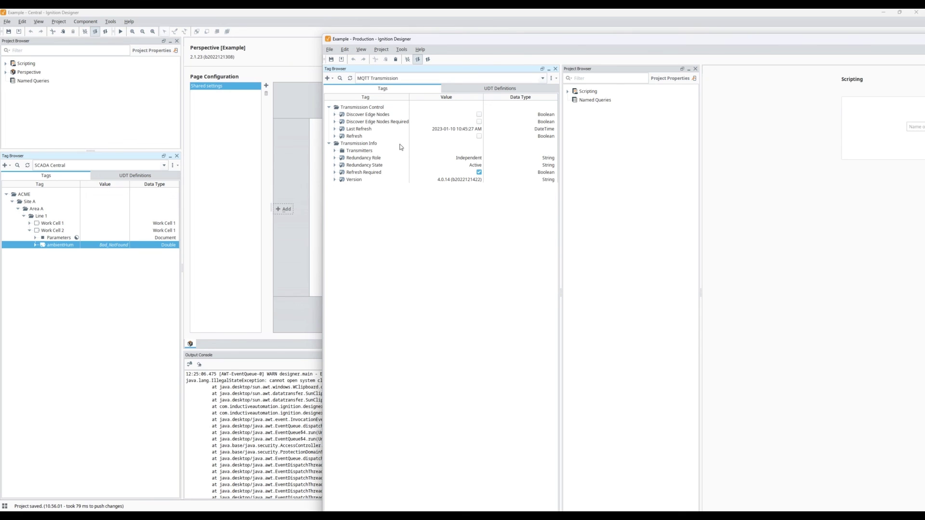
left_click(393, 175)
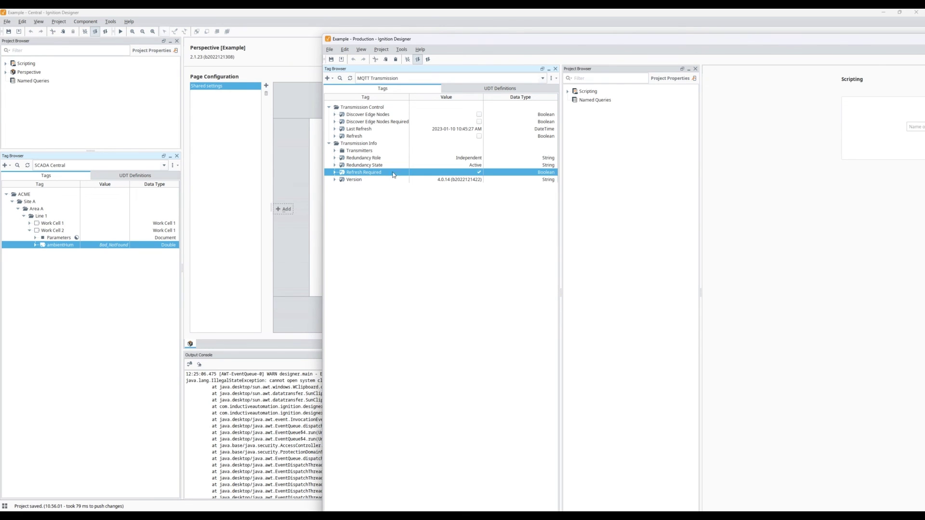
Step: Trigger the Transmission Control Refresh tag, switching the Production designer's gateway communication to read/write so the write is allowed
left_click(479, 136)
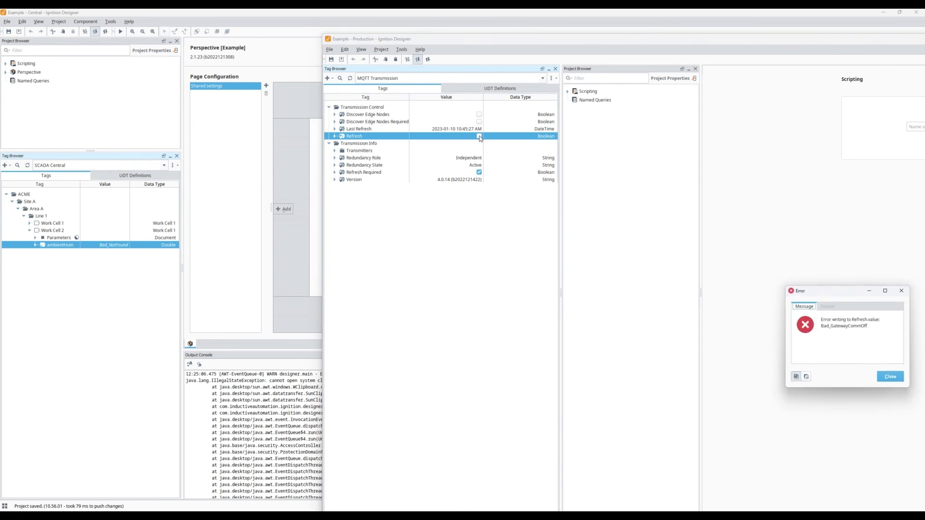
left_click(903, 290)
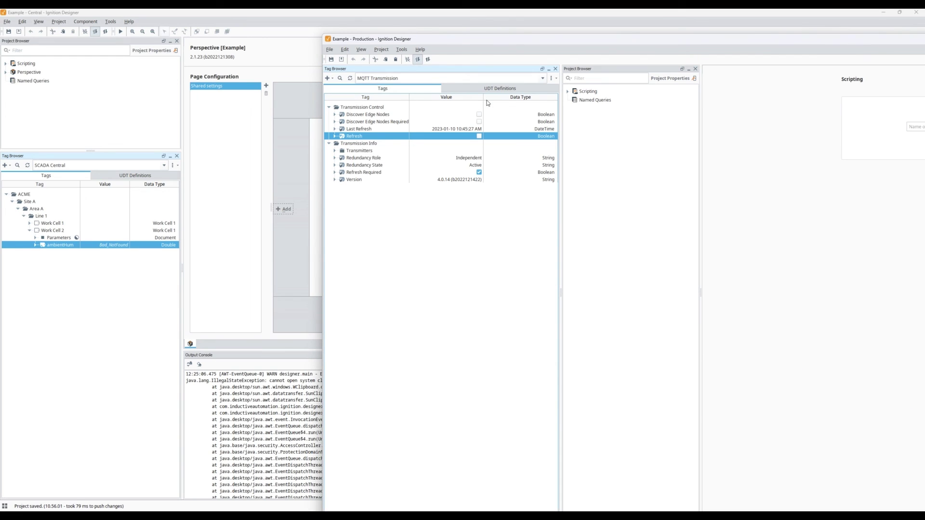
left_click(428, 59)
Step: Back in the Central designer, expand the Work Cell 1 instance and check both work cells' ambientHum tags in the MQTT Engine provider
left_click(29, 223)
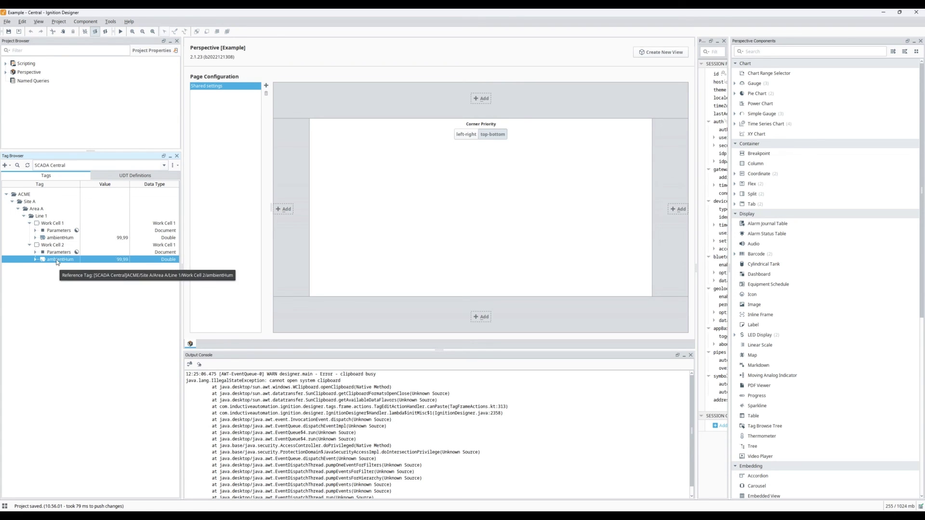
left_click(164, 166)
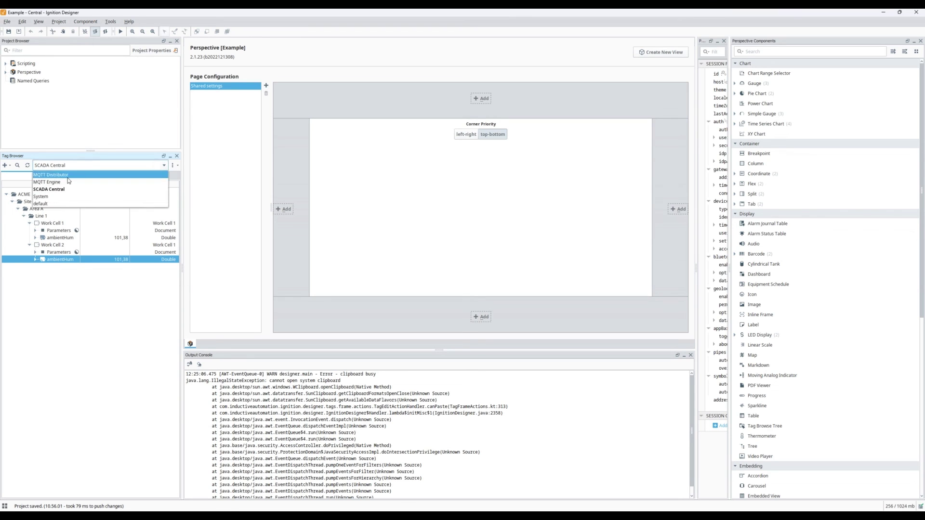
left_click(62, 181)
left_click(7, 195)
left_click(12, 202)
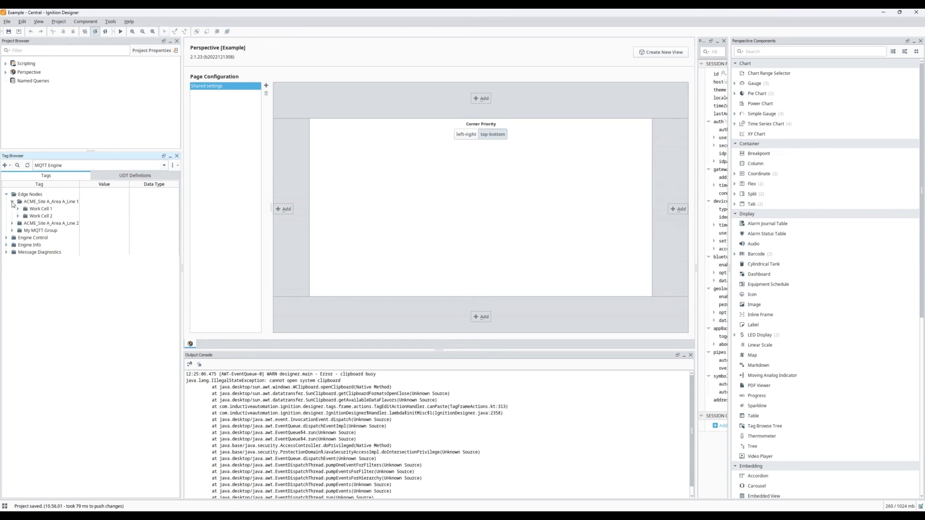
left_click(18, 216)
left_click(18, 208)
left_click(48, 274)
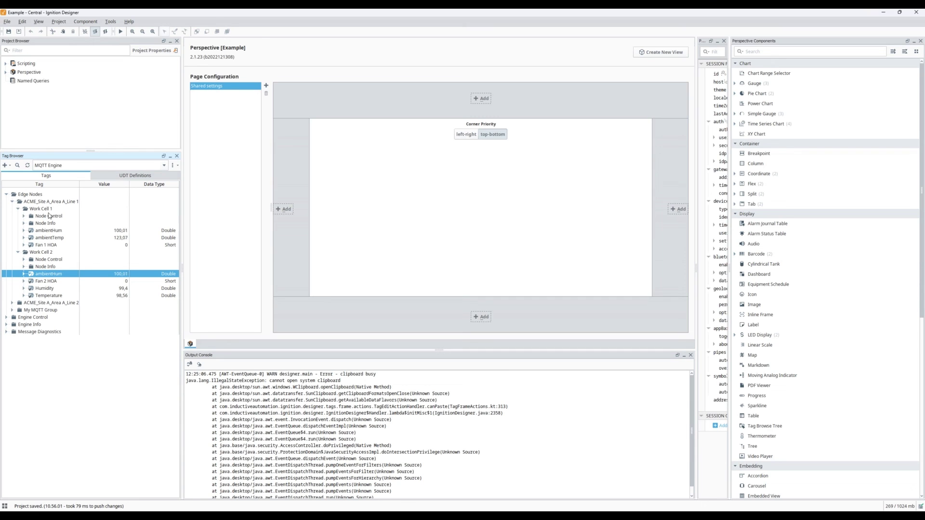
Step: Return to SCADA Central and expand ACME down to both work cell instances to compare their ambientHum tags
left_click(62, 166)
left_click(55, 185)
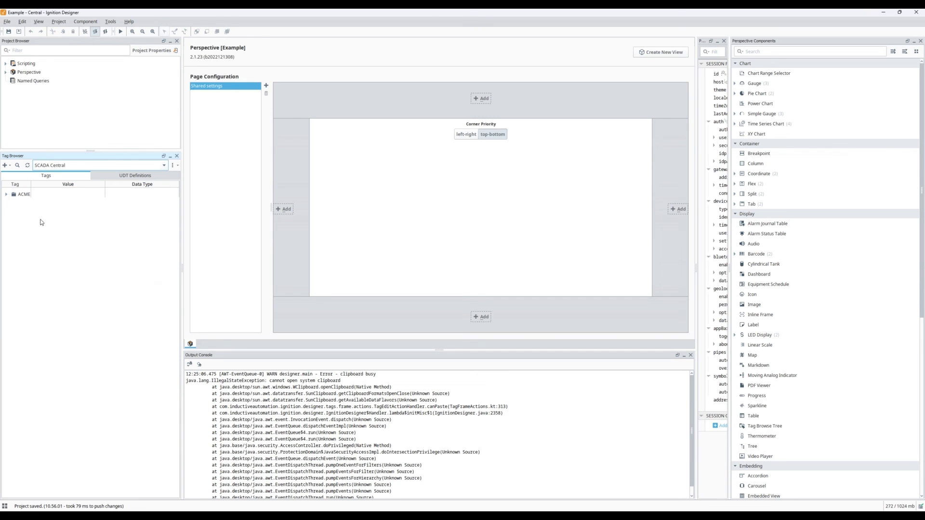
left_click(6, 194)
left_click(12, 202)
left_click(17, 208)
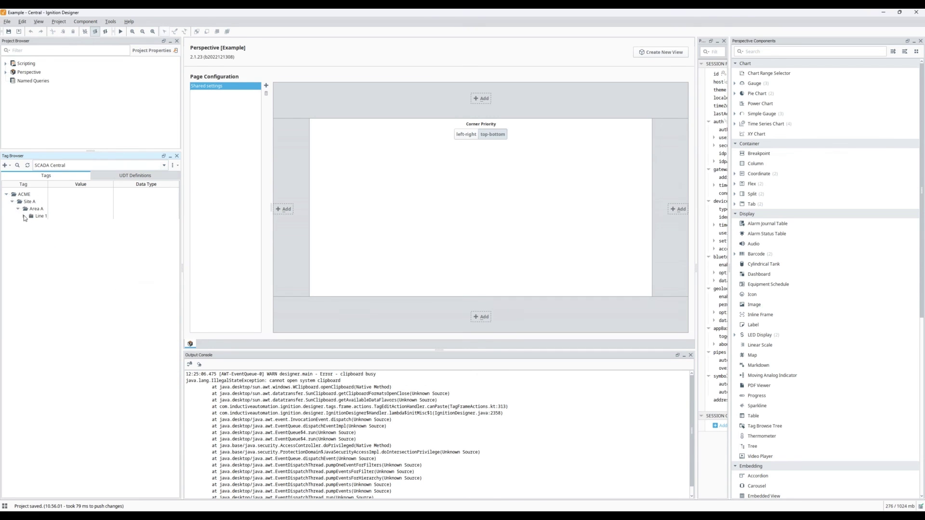
left_click(24, 217)
left_click(29, 223)
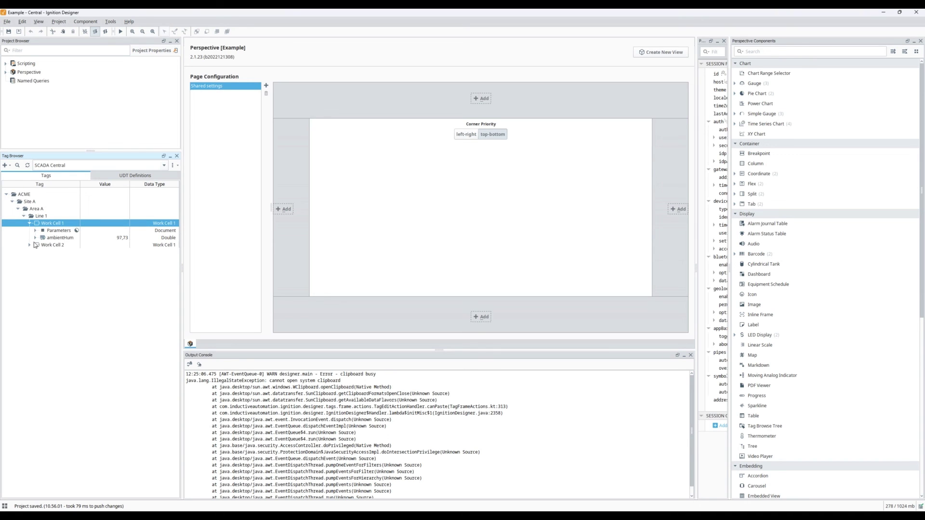
left_click(30, 245)
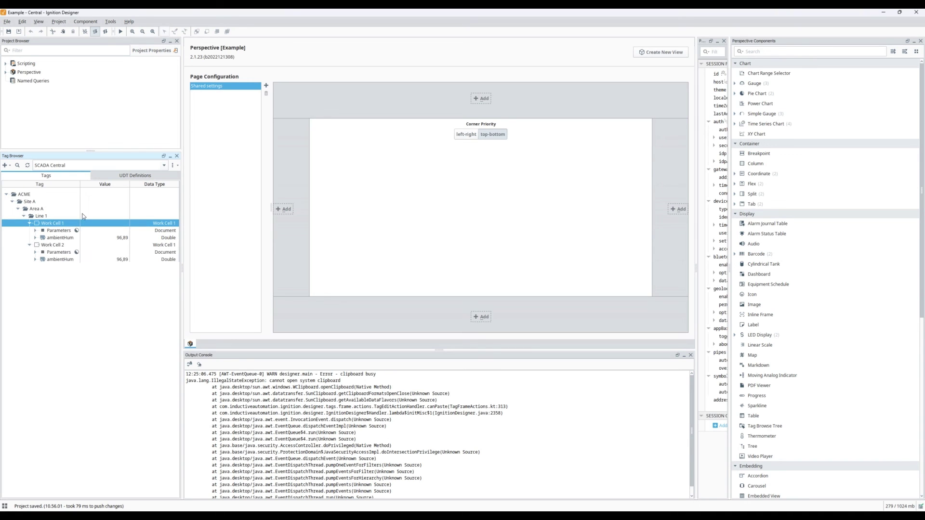
left_click(61, 259)
left_click(51, 238)
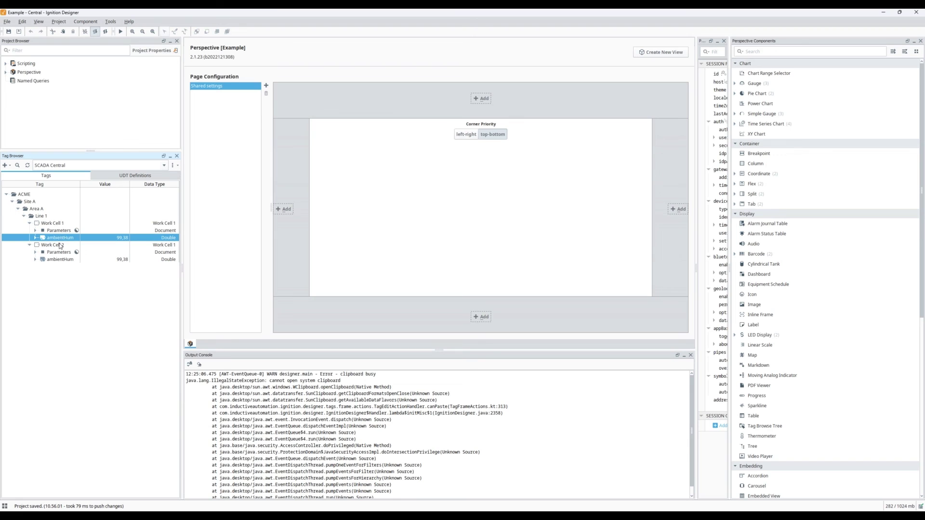